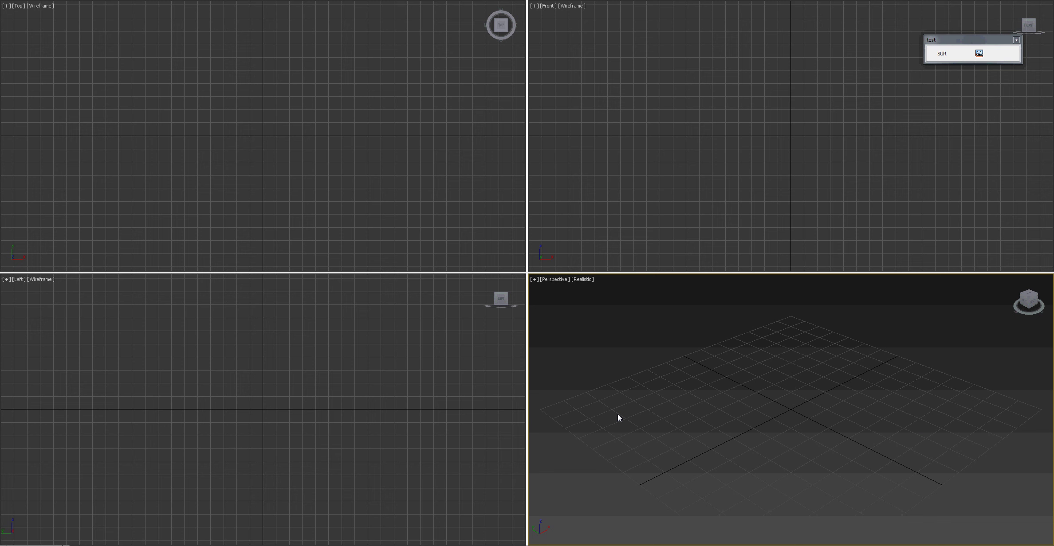
Cycle the active 3ds Max viewport among Front, Top, Left and Perspective.
{"action": "left_click", "coordinate": [698, 194]}
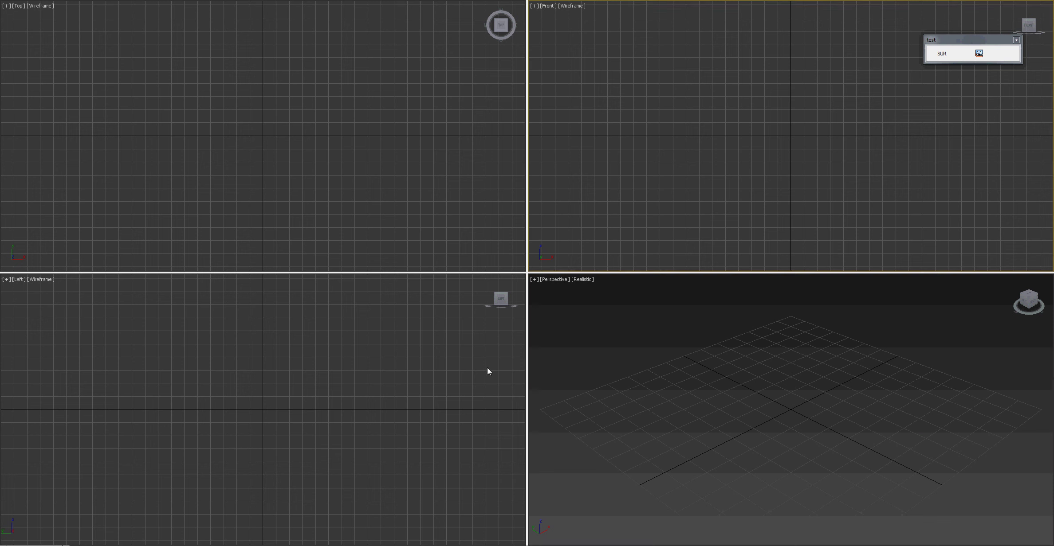
{"action": "left_click", "coordinate": [460, 186]}
{"action": "left_click", "coordinate": [653, 325]}
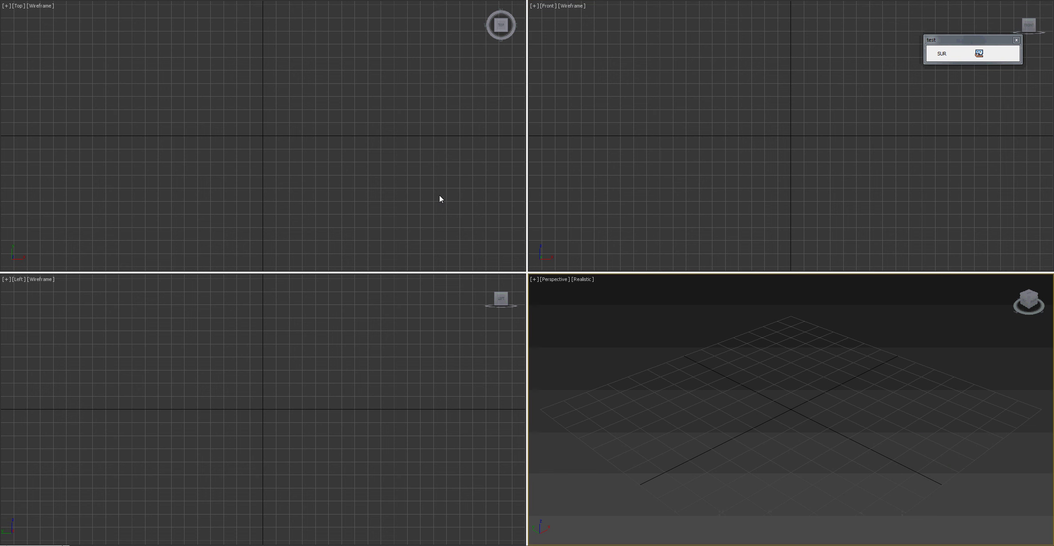
{"action": "left_click", "coordinate": [438, 198]}
{"action": "left_click", "coordinate": [654, 375]}
{"action": "left_click", "coordinate": [426, 208]}
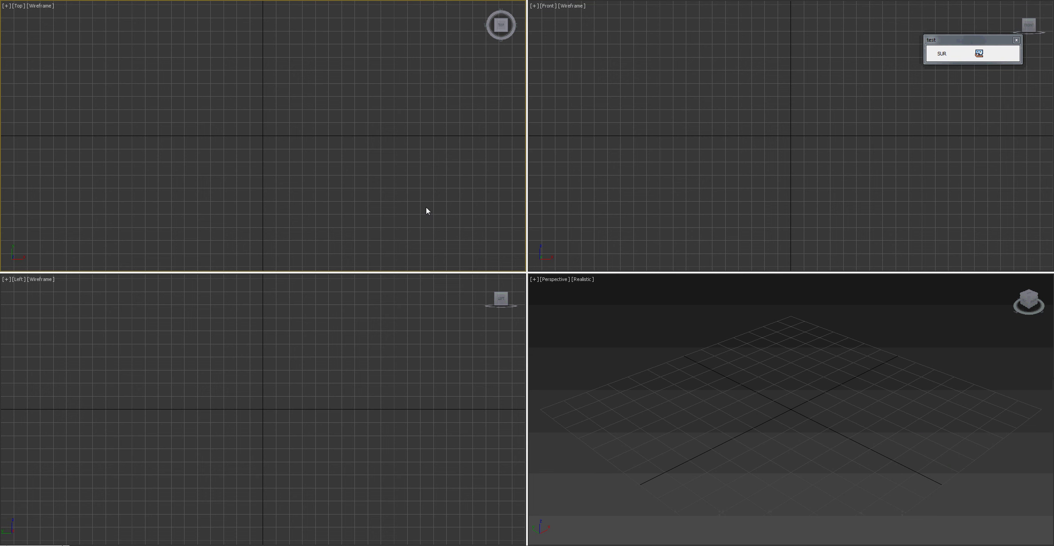
{"action": "left_click", "coordinate": [669, 383]}
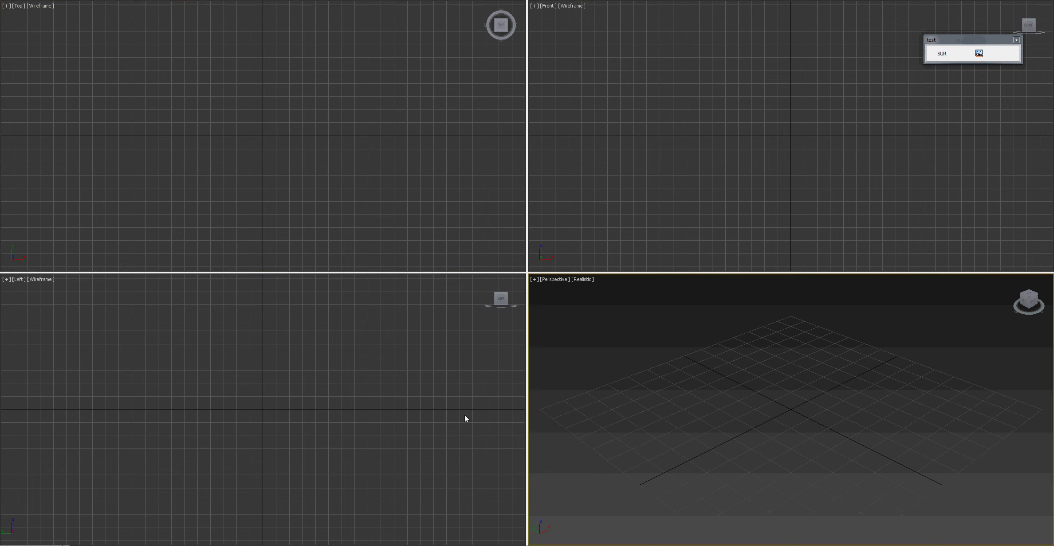
{"action": "left_click", "coordinate": [464, 415]}
{"action": "left_click", "coordinate": [687, 232]}
{"action": "left_click", "coordinate": [654, 374]}
{"action": "left_click", "coordinate": [673, 403]}
In Firefox, open the torrender.net home page from the forum post in a new tab.
{"action": "key", "text": "alt+Tab"}
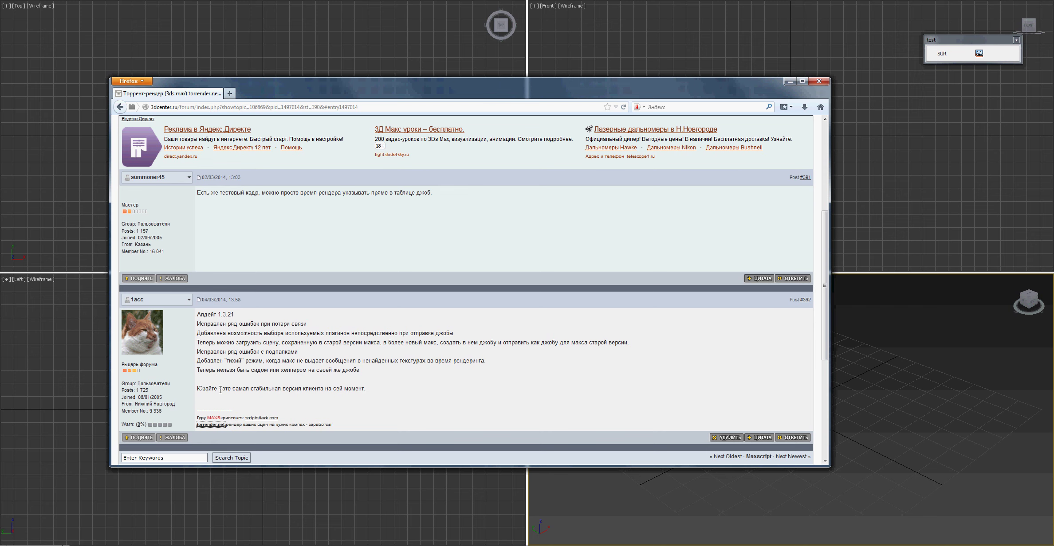
{"action": "left_click", "coordinate": [208, 425]}
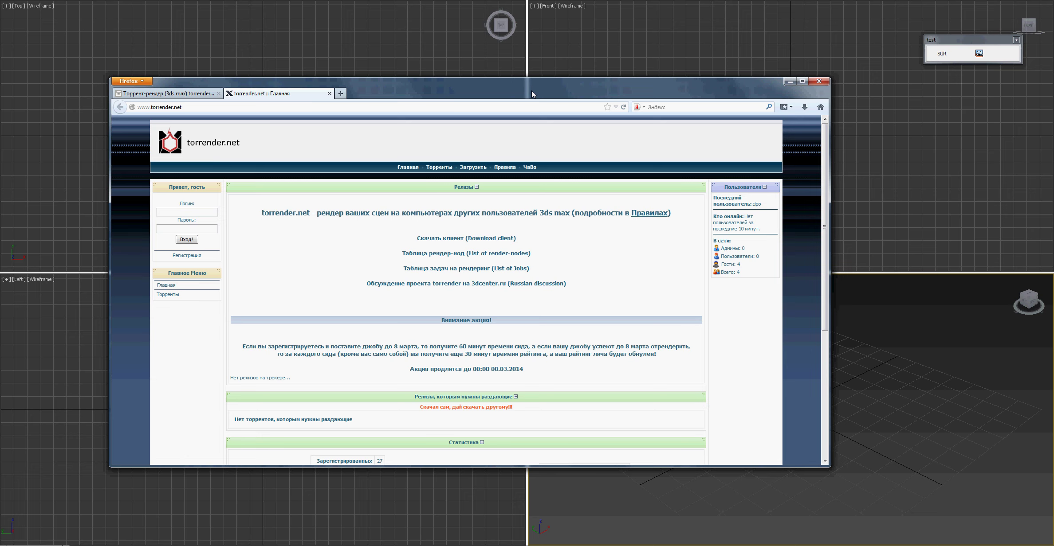
{"action": "mouse_move", "coordinate": [529, 96]}
{"action": "left_mouse_down"}
{"action": "mouse_move", "coordinate": [508, 111]}
{"action": "mouse_move", "coordinate": [519, 110]}
{"action": "mouse_move", "coordinate": [487, 79]}
{"action": "left_mouse_up"}
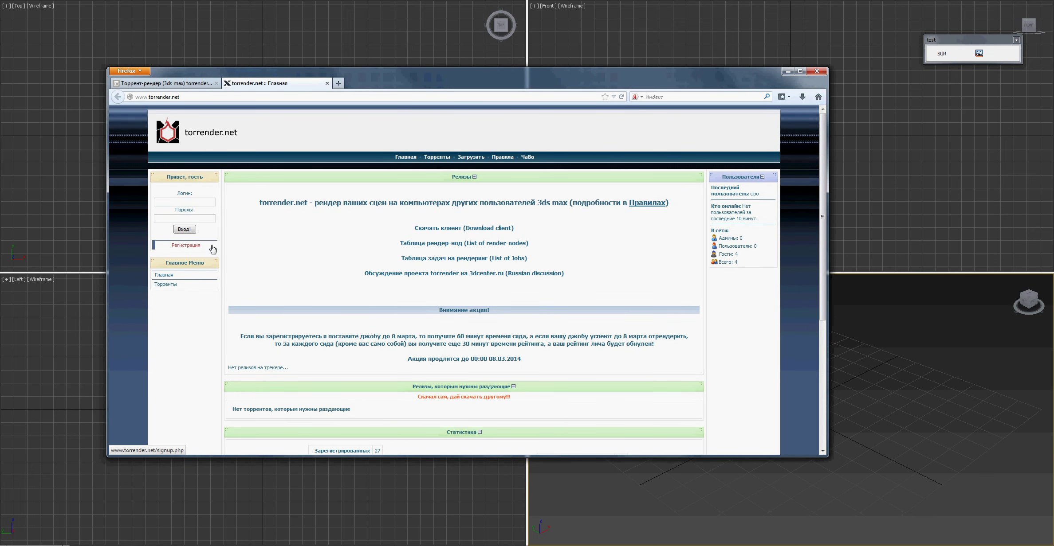
Agree to the torrender.net rules, view the registration form, then start downloading the client.
{"action": "left_click", "coordinate": [184, 247]}
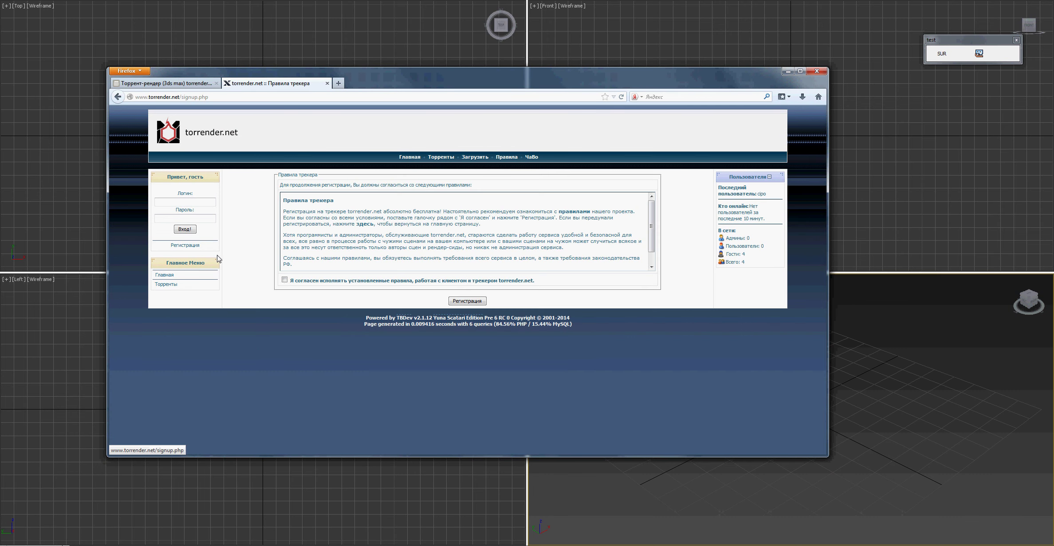
{"action": "left_click", "coordinate": [284, 280]}
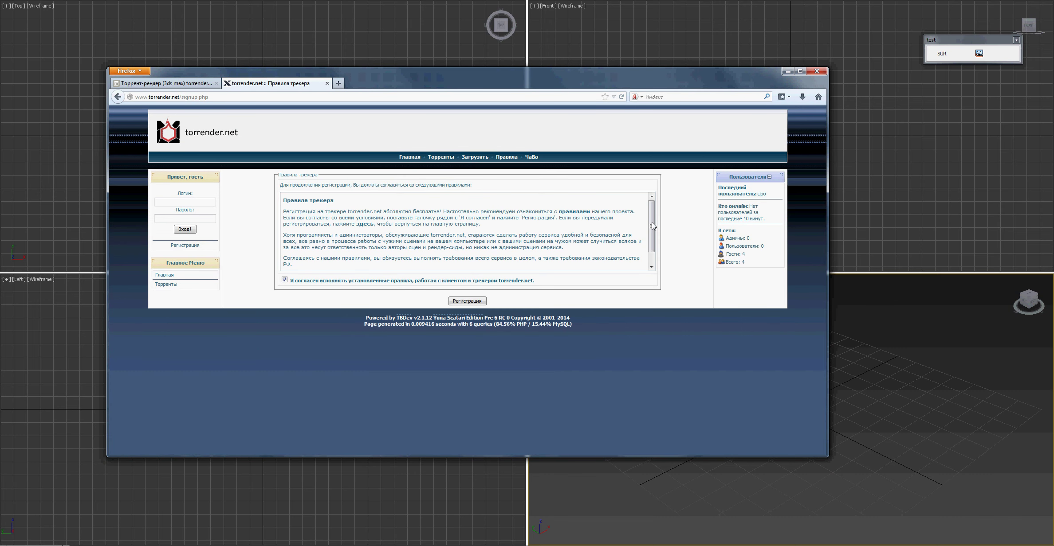
{"action": "left_click_drag", "start_coordinate": [653, 227], "coordinate": [650, 256]}
{"action": "left_click", "coordinate": [472, 302]}
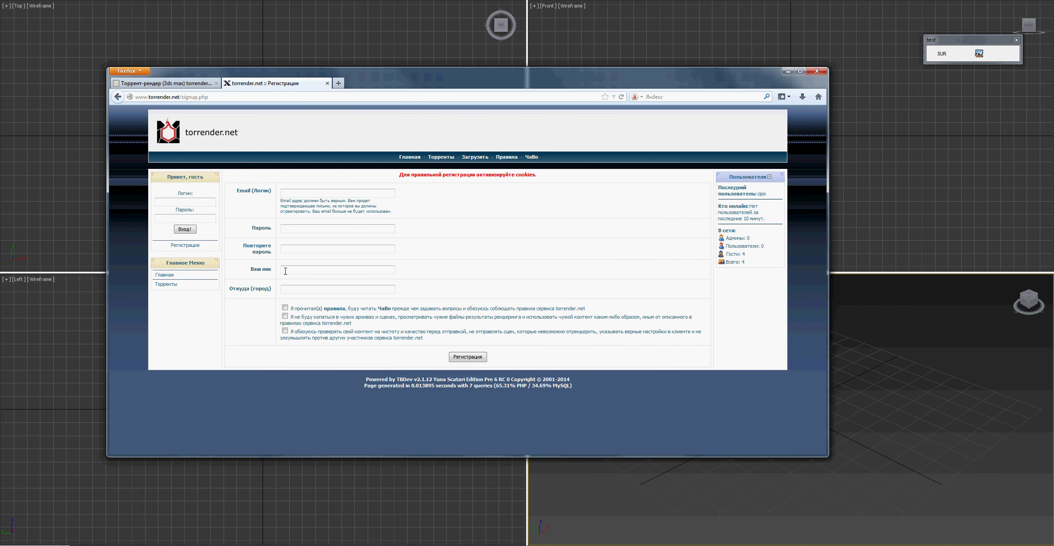
{"action": "left_click", "coordinate": [307, 269]}
{"action": "left_click", "coordinate": [334, 285]}
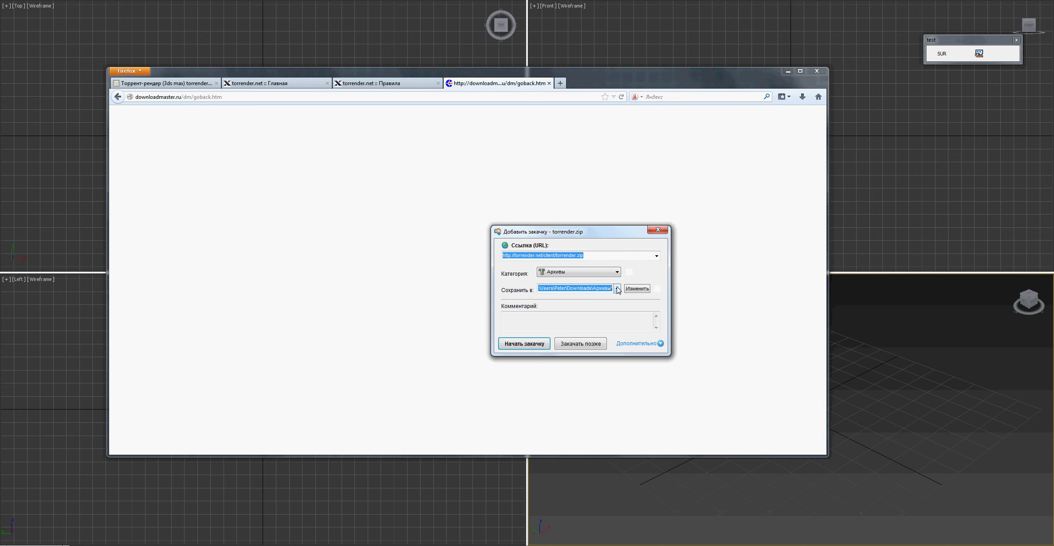
Save torrender.zip to D:\ and start the download.
{"action": "left_click", "coordinate": [578, 293]}
{"action": "left_click", "coordinate": [578, 297]}
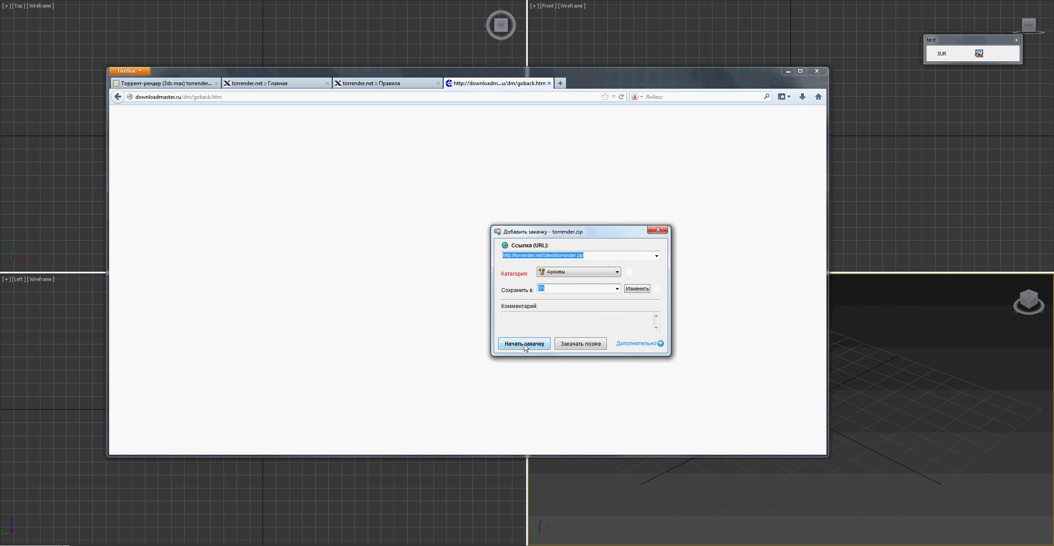
{"action": "left_click", "coordinate": [525, 346]}
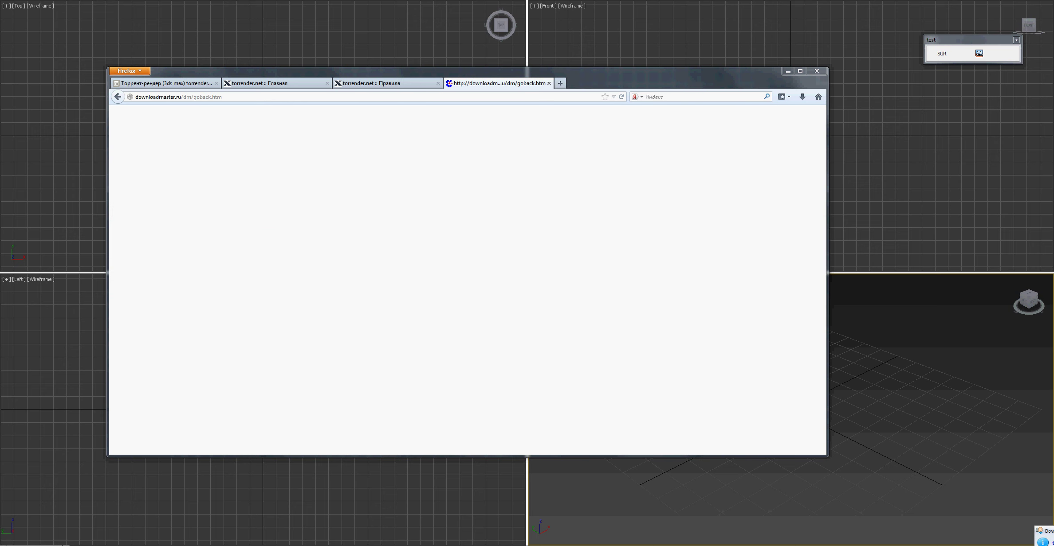
Open torrender.zip in WinRAR and extract torrender.mzp without confirmation.
{"action": "left_click", "coordinate": [1043, 536]}
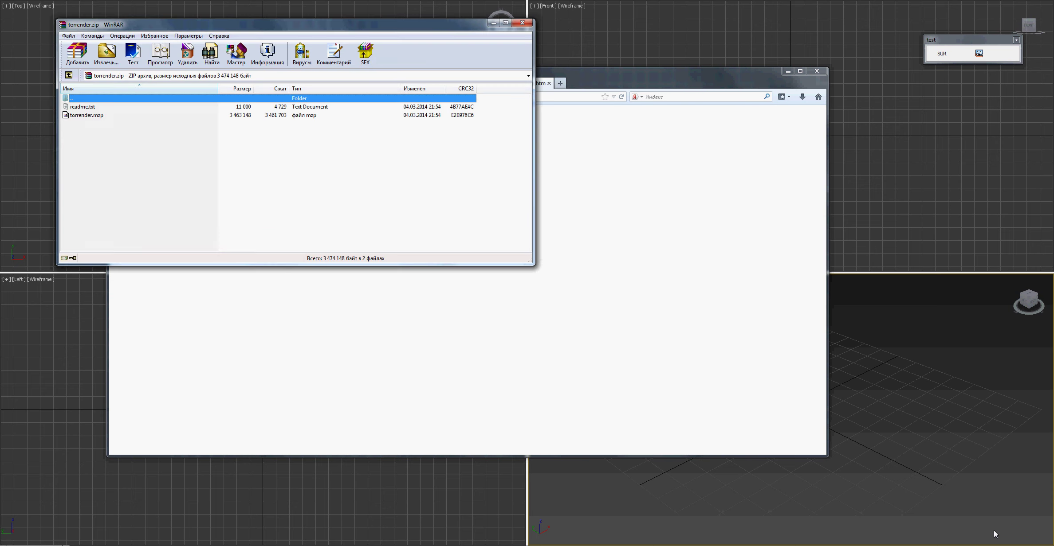
{"action": "left_click", "coordinate": [84, 118]}
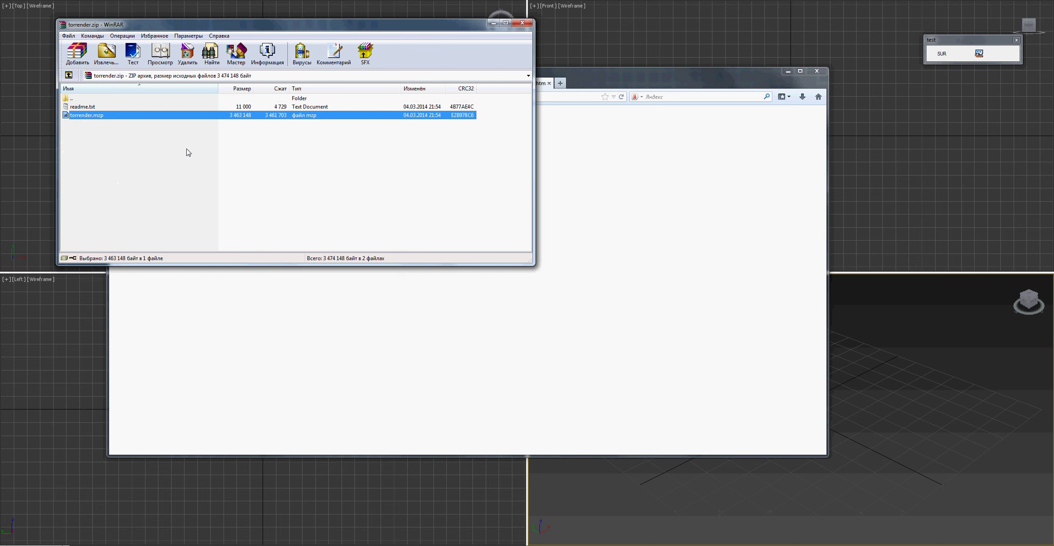
{"action": "right_click", "coordinate": [93, 115]}
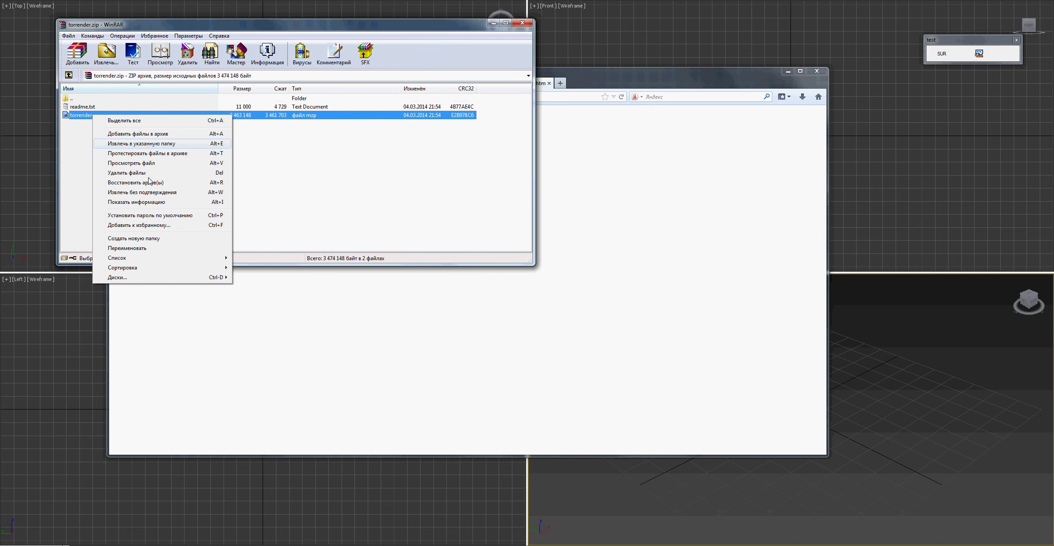
{"action": "left_click", "coordinate": [147, 195]}
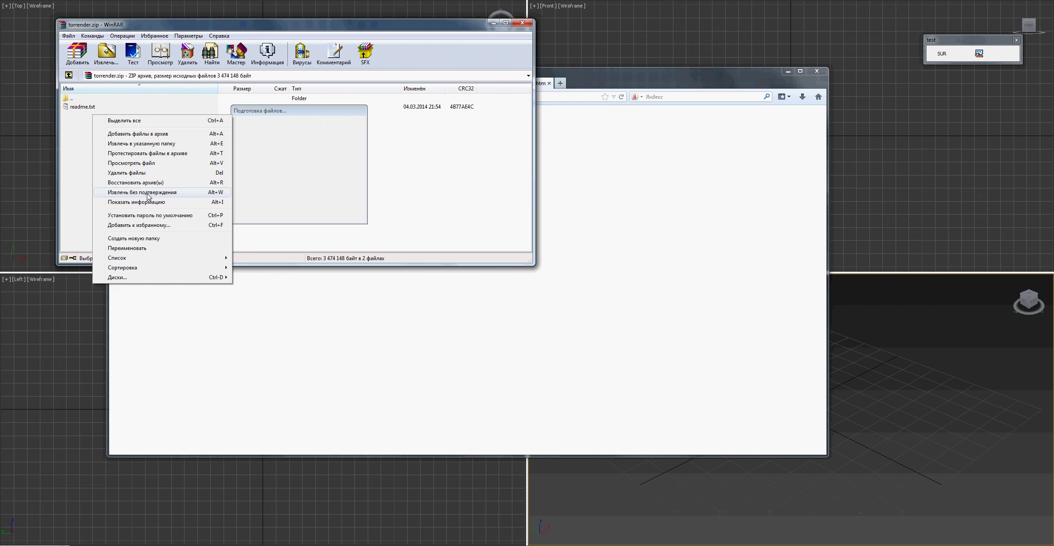
{"action": "mouse_move", "coordinate": [63, 545]}
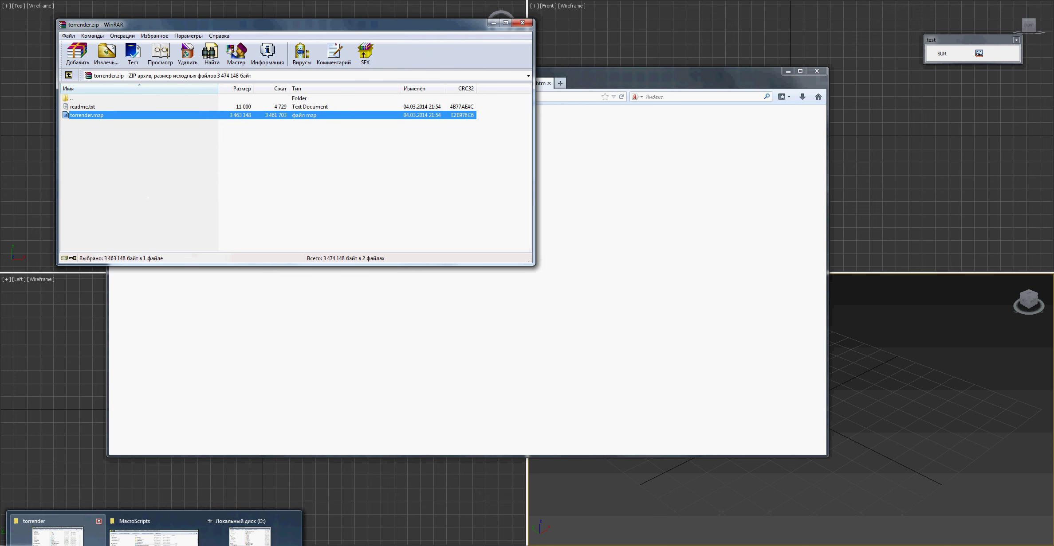
Open torrender.zip from drive D:, view its extraction options, and cancel them.
{"action": "left_click", "coordinate": [249, 537]}
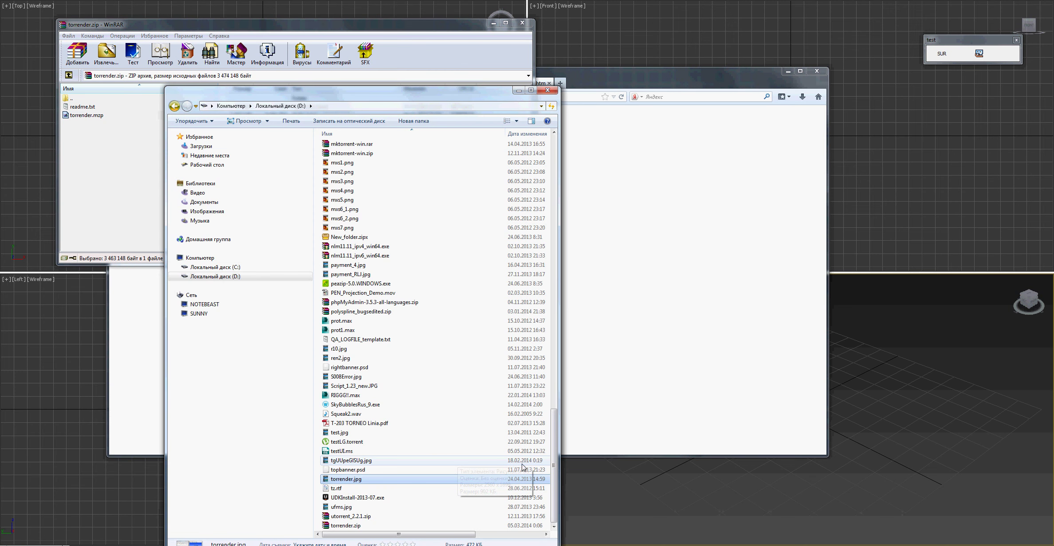
{"action": "double_click", "coordinate": [346, 526]}
{"action": "right_click", "coordinate": [146, 193]}
{"action": "left_click", "coordinate": [273, 211]}
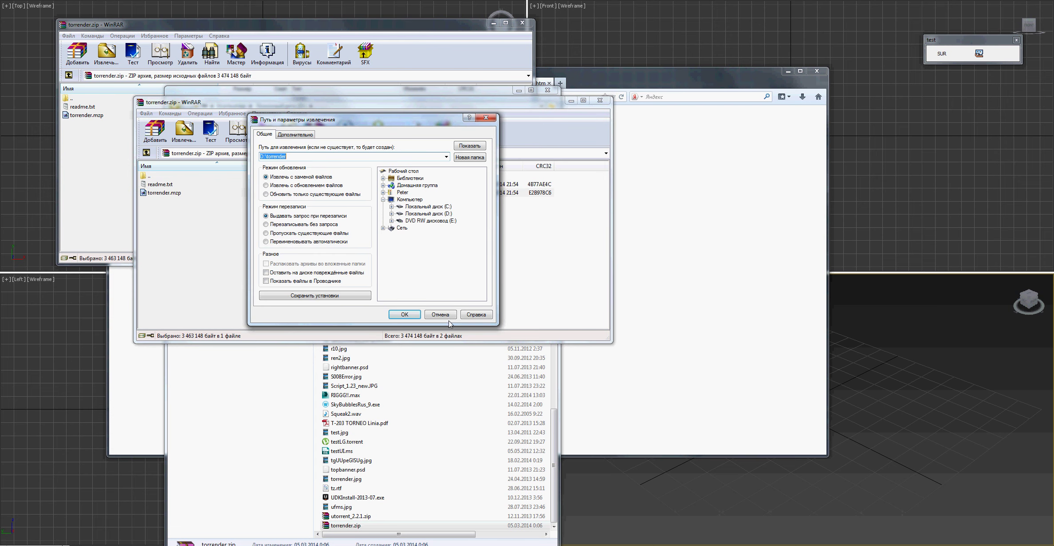
{"action": "left_click", "coordinate": [410, 315]}
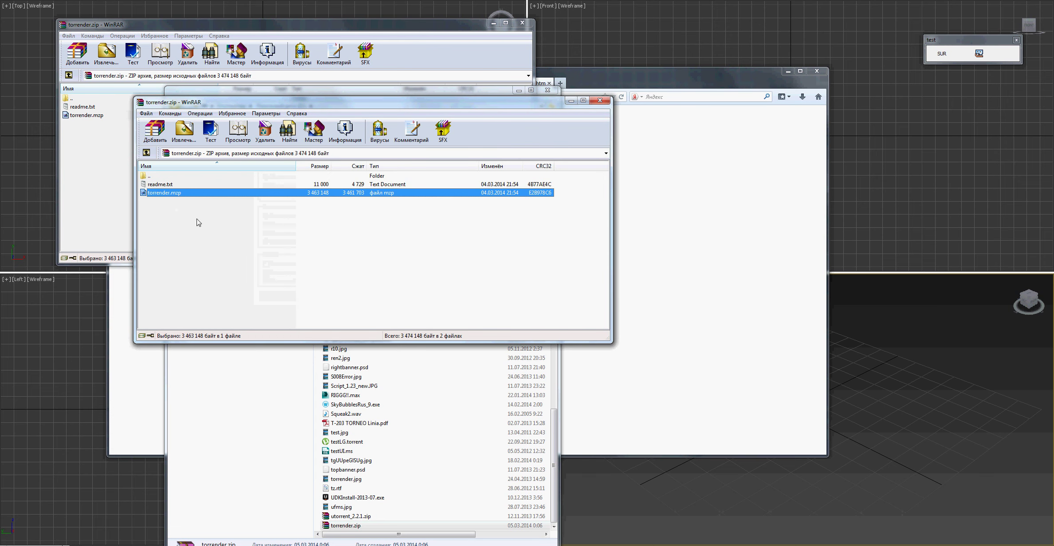
Extract torrender.mzp to D: and drop it onto the 3ds Max Perspective viewport.
{"action": "key", "text": "shift+F10"}
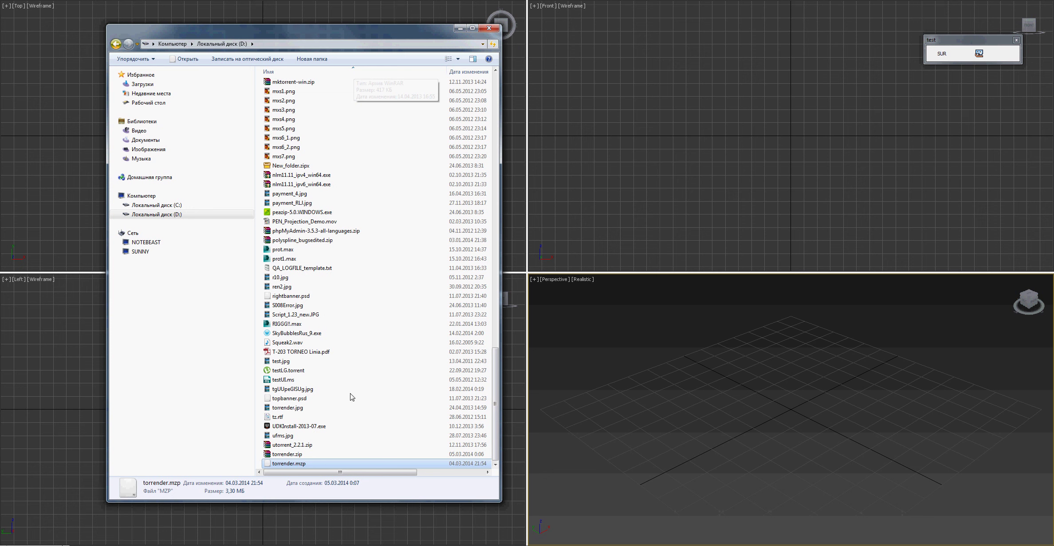
{"action": "left_click", "coordinate": [292, 464]}
{"action": "left_click_drag", "start_coordinate": [292, 465], "coordinate": [727, 418]}
In Customize User Interface toolbar settings, browse categories to ScriptAttack.
{"action": "left_click", "coordinate": [293, 1]}
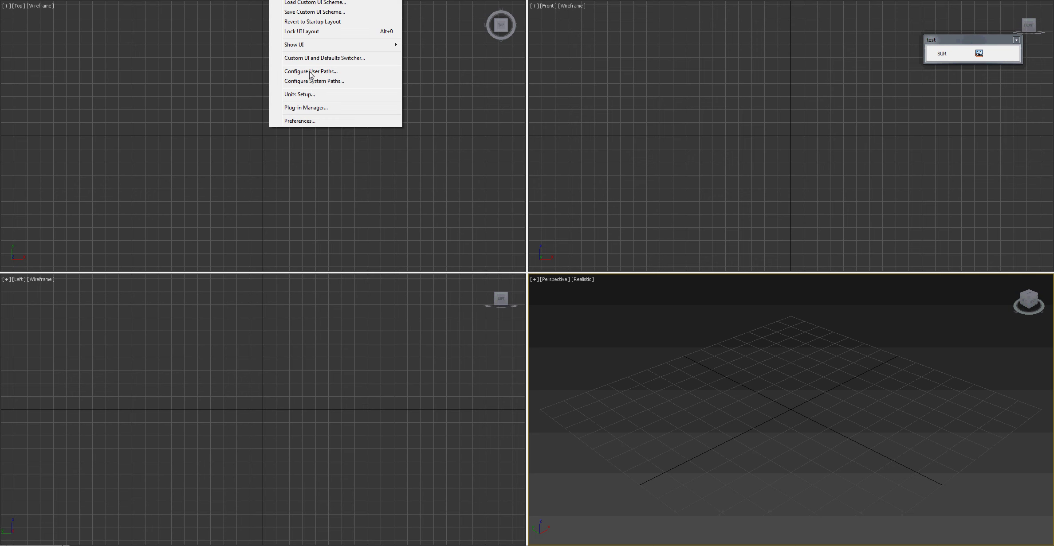
{"action": "key", "text": "Escape"}
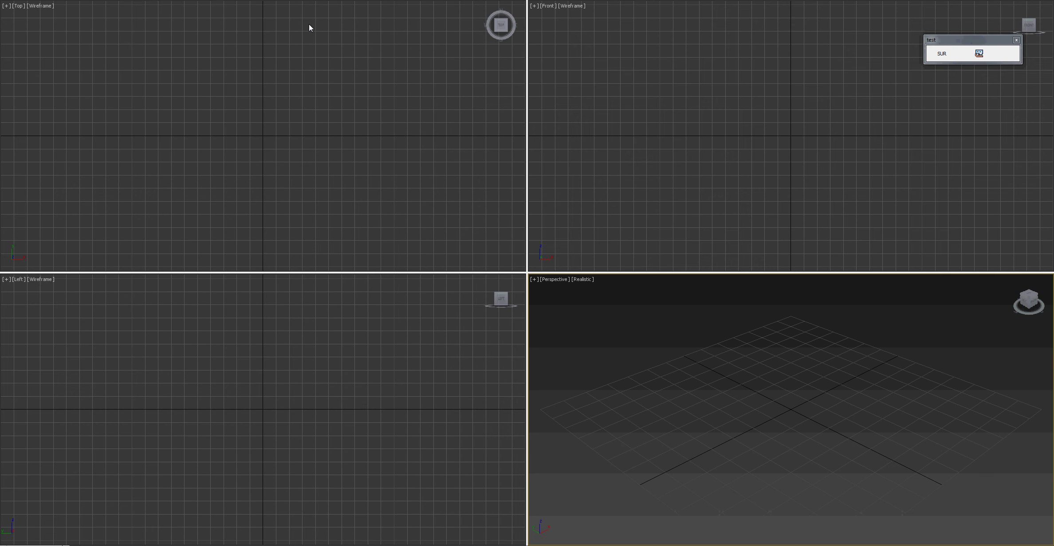
{"action": "left_click", "coordinate": [303, 39]}
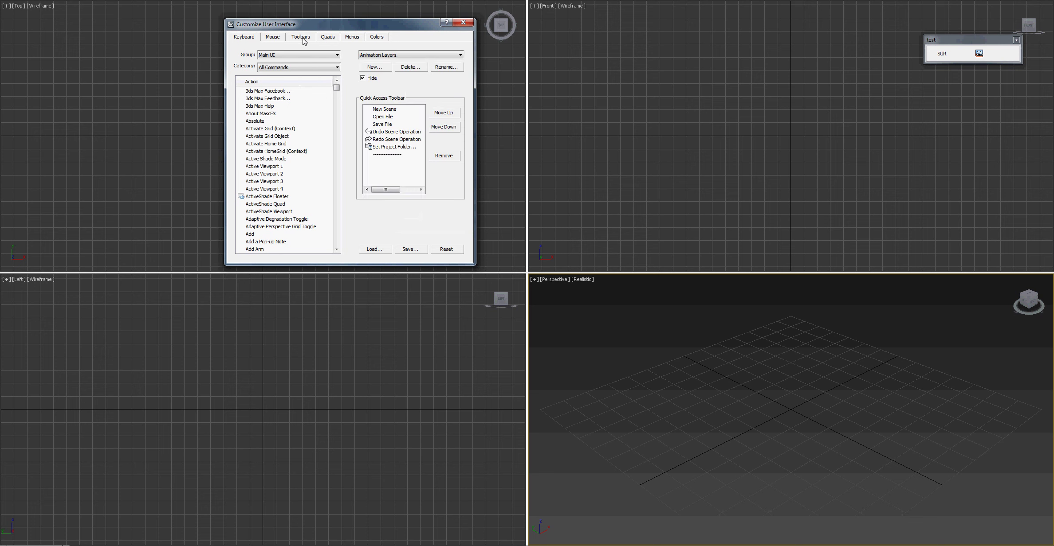
{"action": "left_click", "coordinate": [338, 68]}
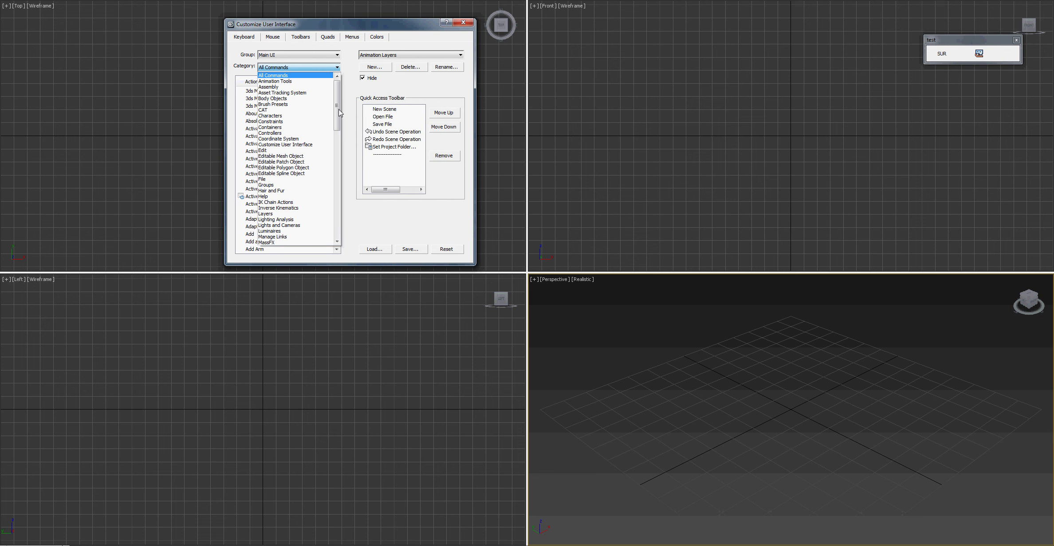
{"action": "scroll", "coordinate": [338, 113], "scroll_direction": "down", "scroll_amount": 5}
{"action": "scroll", "coordinate": [339, 213], "scroll_direction": "down", "scroll_amount": 5}
{"action": "mouse_move", "coordinate": [339, 223]}
{"action": "left_mouse_down"}
{"action": "mouse_move", "coordinate": [338, 180]}
{"action": "mouse_move", "coordinate": [339, 197]}
{"action": "left_mouse_up"}
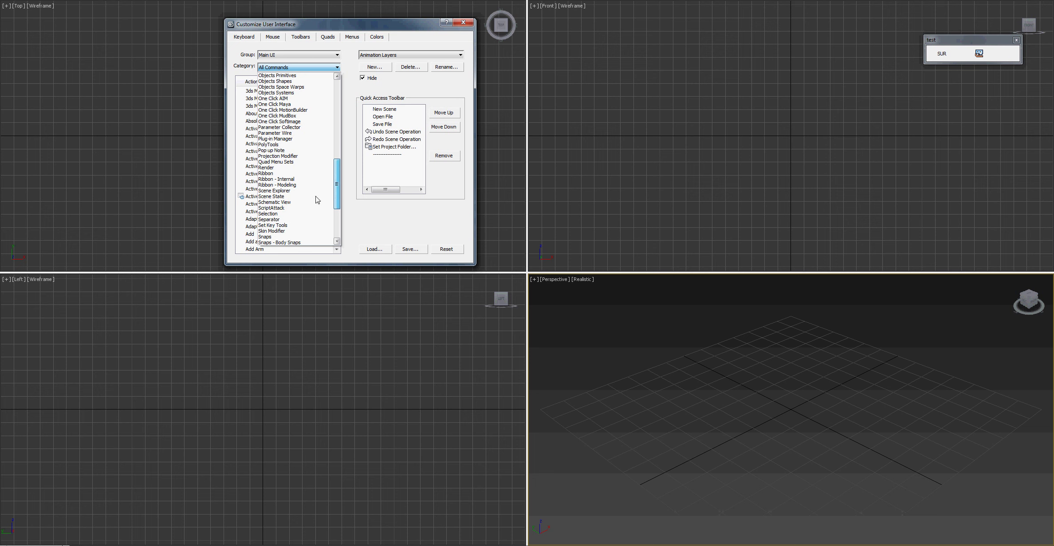
{"action": "scroll", "coordinate": [318, 201], "scroll_direction": "down", "scroll_amount": 3}
{"action": "left_click", "coordinate": [286, 176]}
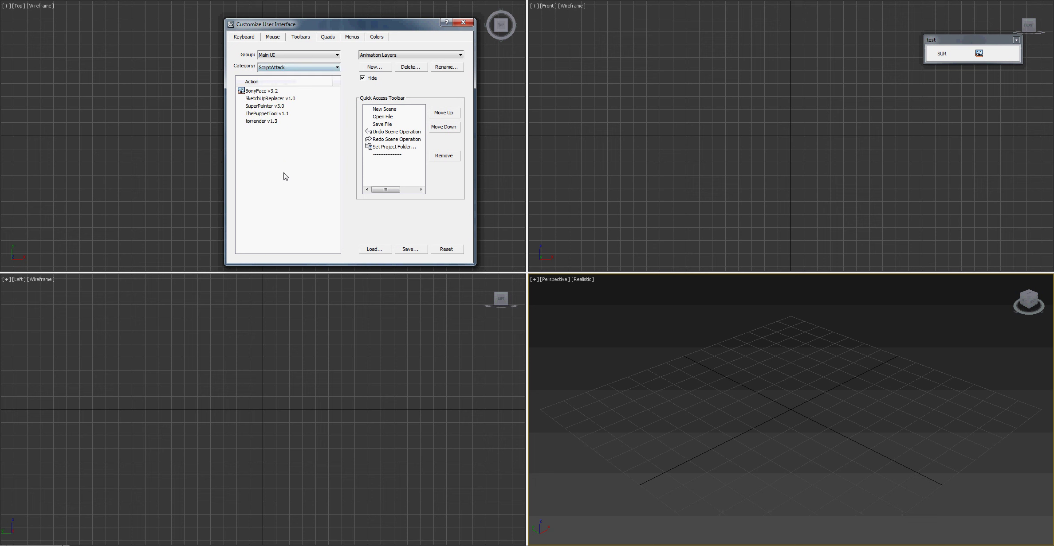
Add the torrender v1.3 command to the test toolbar and close the customization window.
{"action": "left_click", "coordinate": [249, 123]}
{"action": "left_click_drag", "start_coordinate": [249, 123], "coordinate": [1003, 55]}
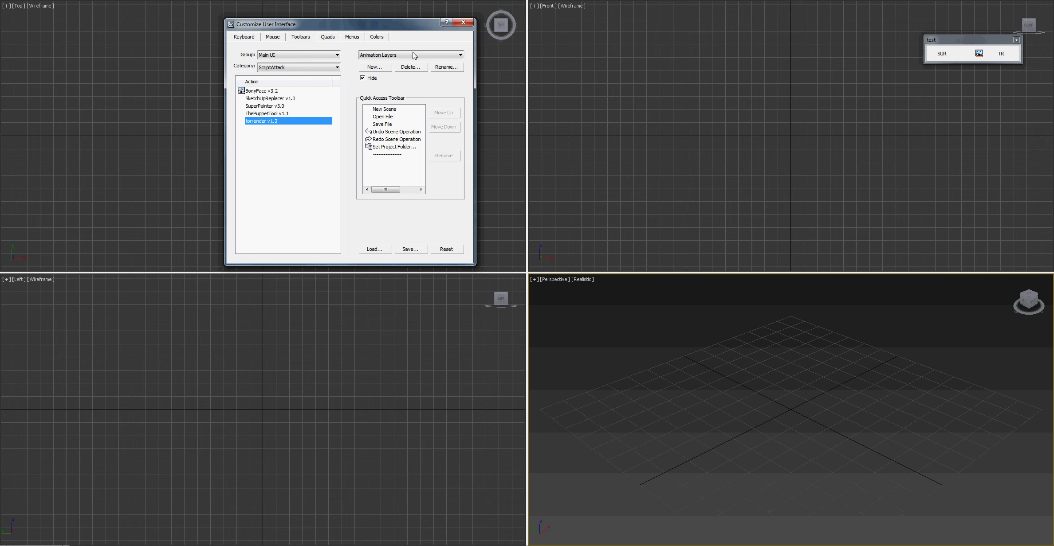
{"action": "left_click_drag", "start_coordinate": [392, 29], "coordinate": [400, 57]}
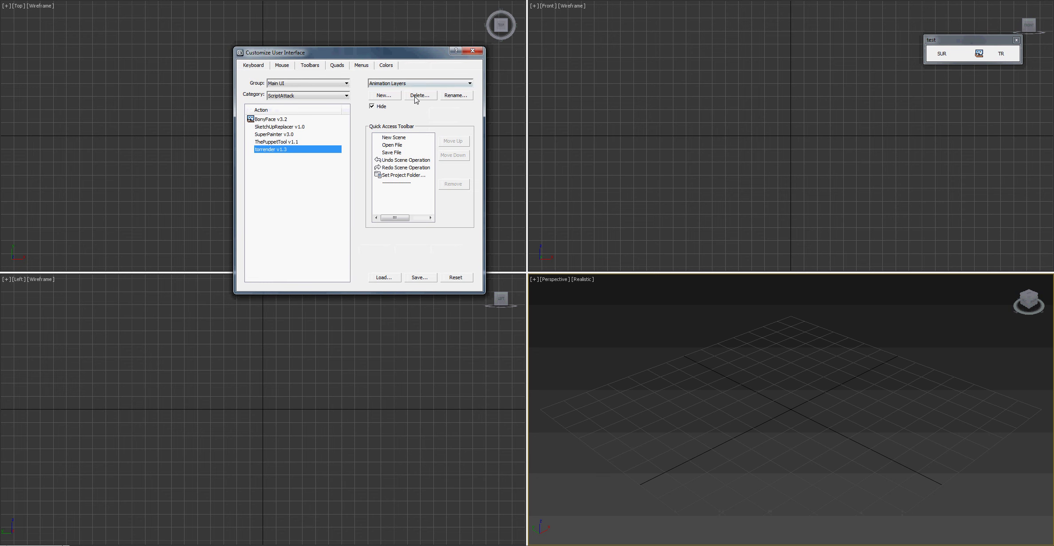
{"action": "left_click", "coordinate": [473, 51]}
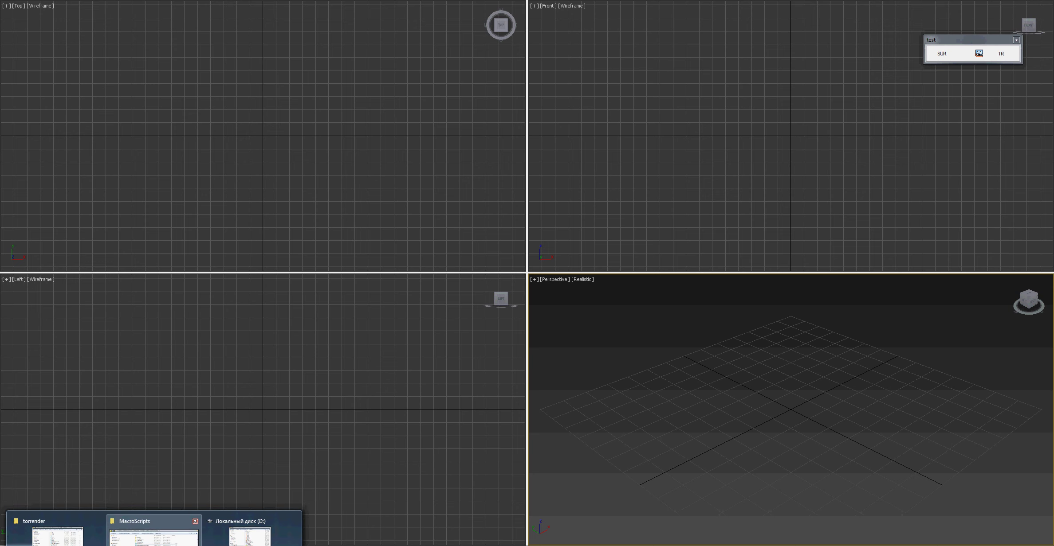
Browse the 3ds Max 2013 MacroScripts folder, selecting the torrender folder and scrolling its files.
{"action": "left_click", "coordinate": [153, 534]}
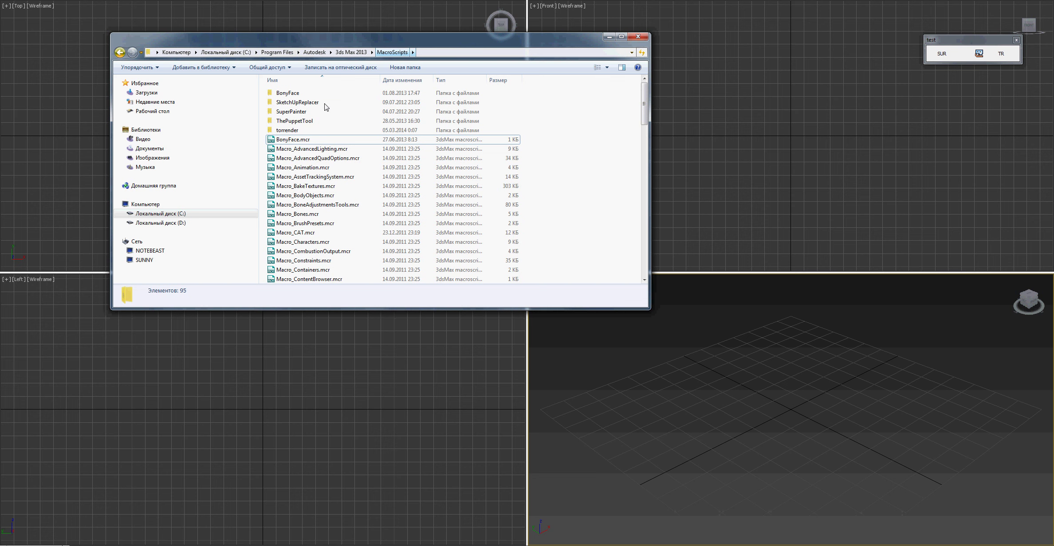
{"action": "left_click", "coordinate": [292, 132]}
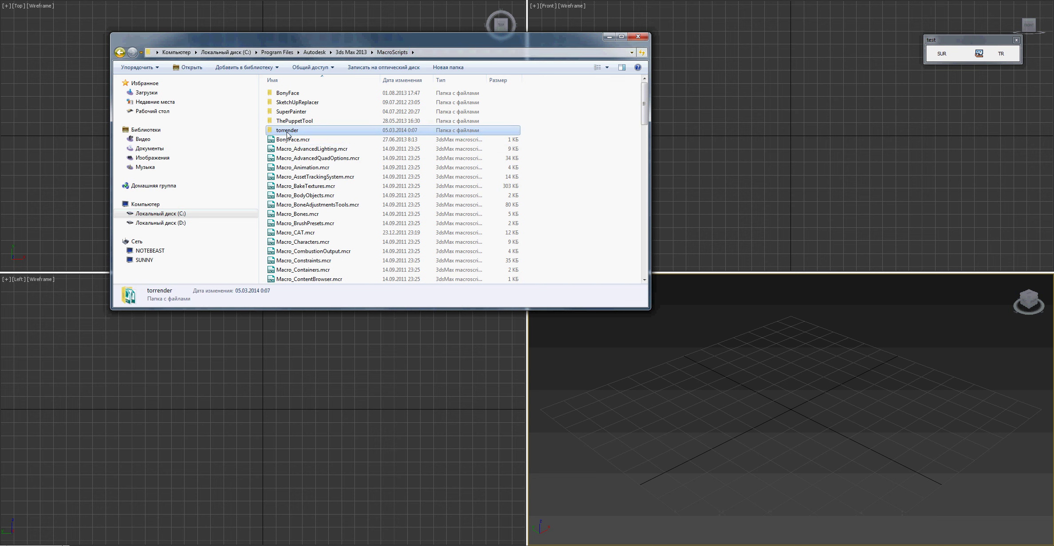
{"action": "scroll", "coordinate": [644, 109], "scroll_direction": "down", "scroll_amount": 6}
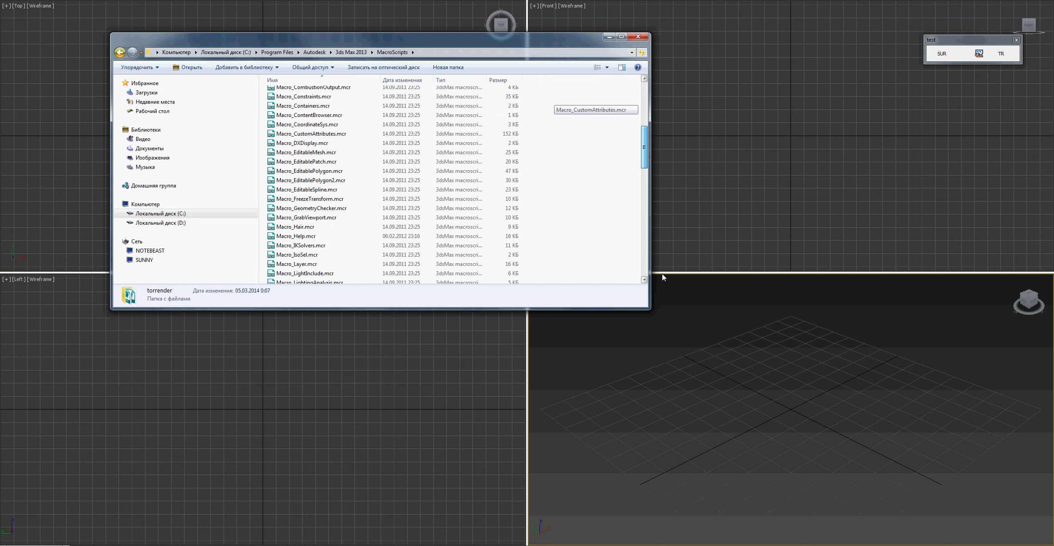
{"action": "scroll", "coordinate": [662, 274], "scroll_direction": "down", "scroll_amount": 15}
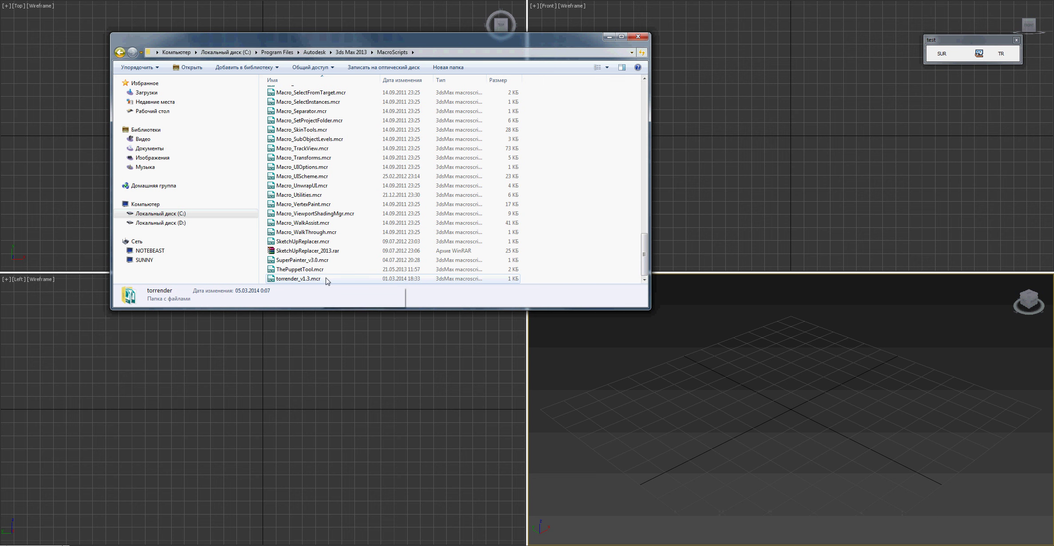
{"action": "left_click_drag", "start_coordinate": [644, 264], "coordinate": [646, 101]}
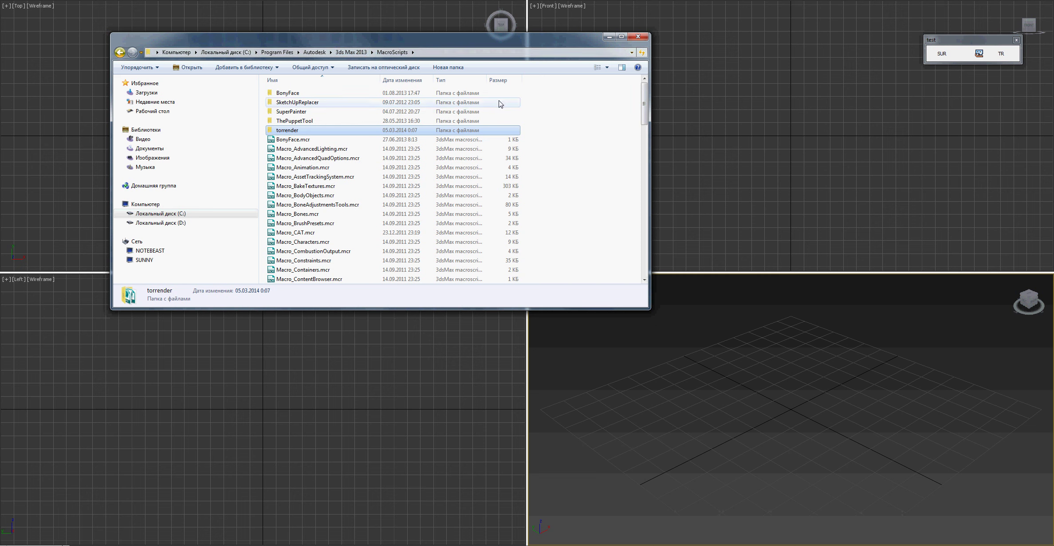
{"action": "left_click_drag", "start_coordinate": [457, 39], "coordinate": [467, 96]}
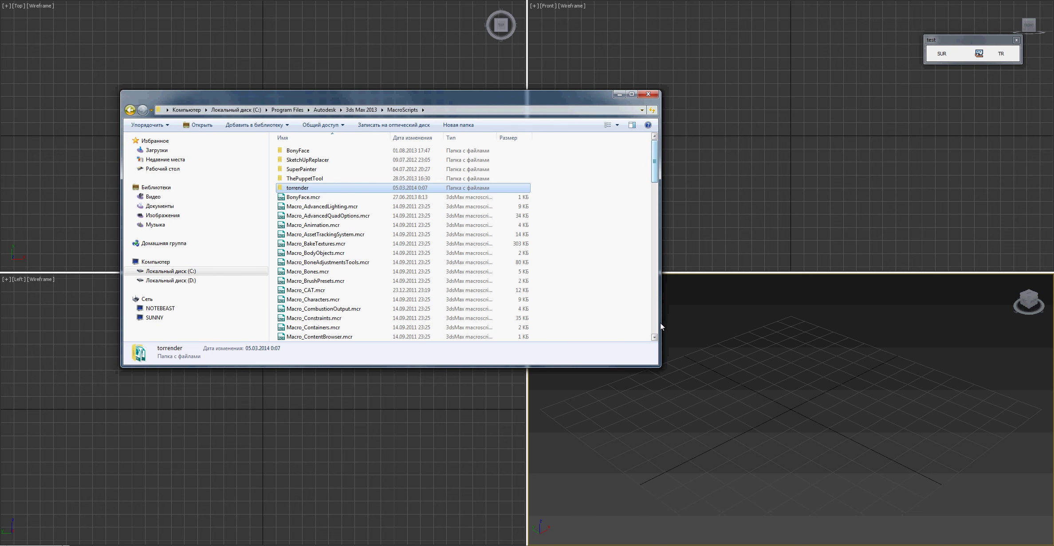
{"action": "scroll", "coordinate": [629, 222], "scroll_direction": "down", "scroll_amount": 10}
{"action": "scroll", "coordinate": [624, 150], "scroll_direction": "up", "scroll_amount": 10}
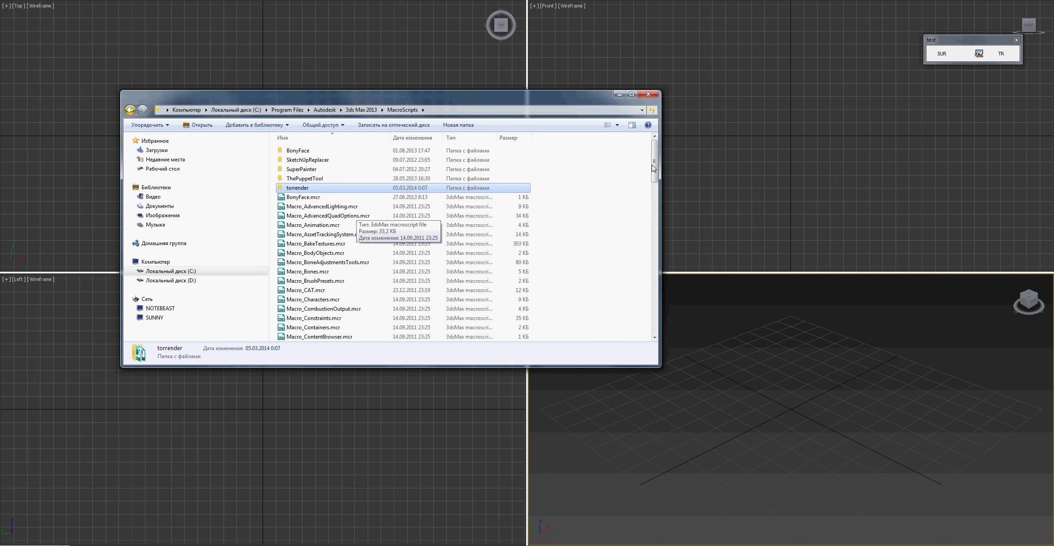
{"action": "left_click_drag", "start_coordinate": [653, 168], "coordinate": [670, 325]}
{"action": "left_click_drag", "start_coordinate": [668, 220], "coordinate": [669, 142]}
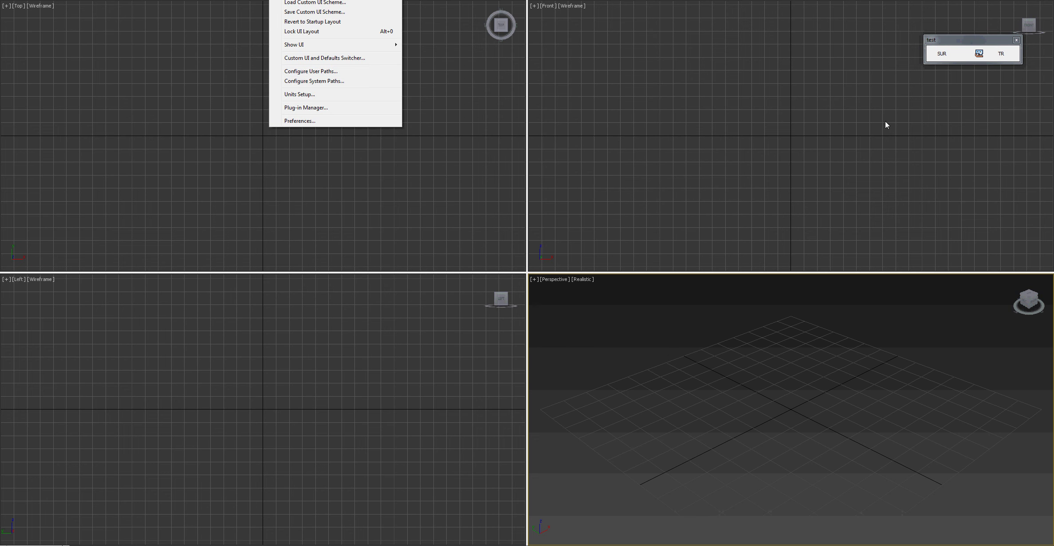
Dismiss the Customize menu and launch torrender from the TR button on the test toolbar.
{"action": "left_click", "coordinate": [781, 139]}
{"action": "left_click", "coordinate": [449, 378]}
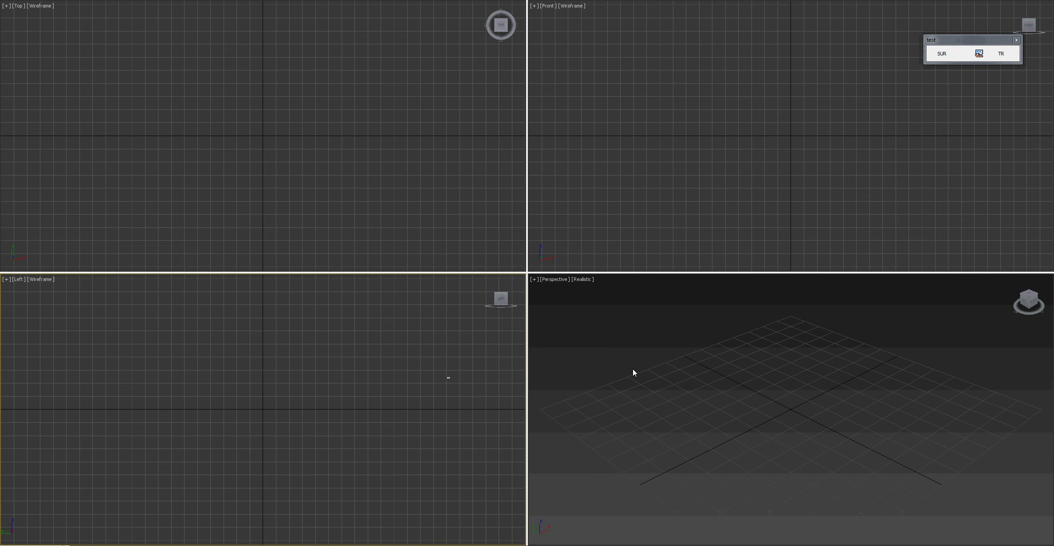
{"action": "left_click", "coordinate": [718, 223]}
{"action": "left_click", "coordinate": [673, 379]}
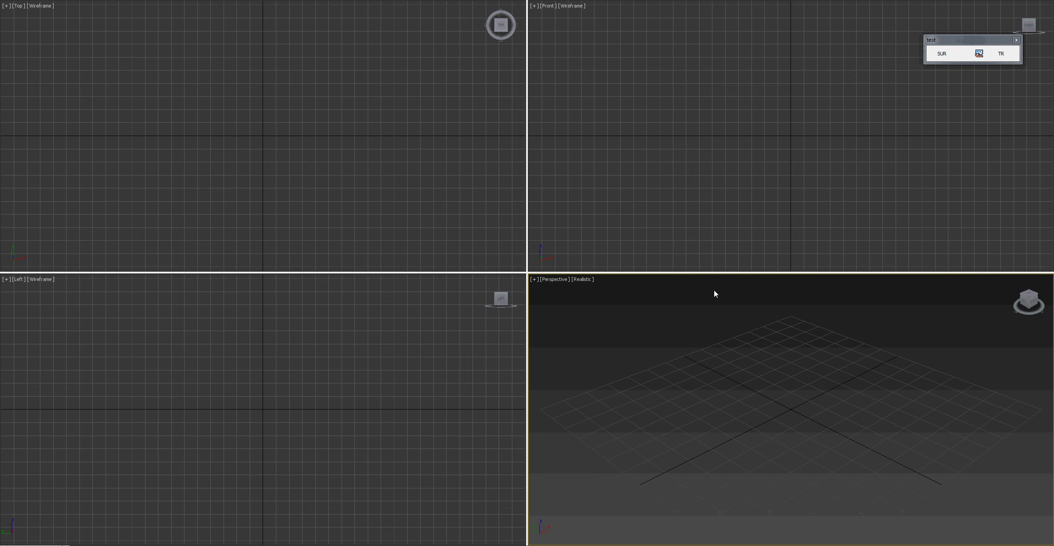
{"action": "left_click", "coordinate": [445, 419]}
{"action": "left_click", "coordinate": [1003, 57]}
{"action": "left_click", "coordinate": [1007, 59]}
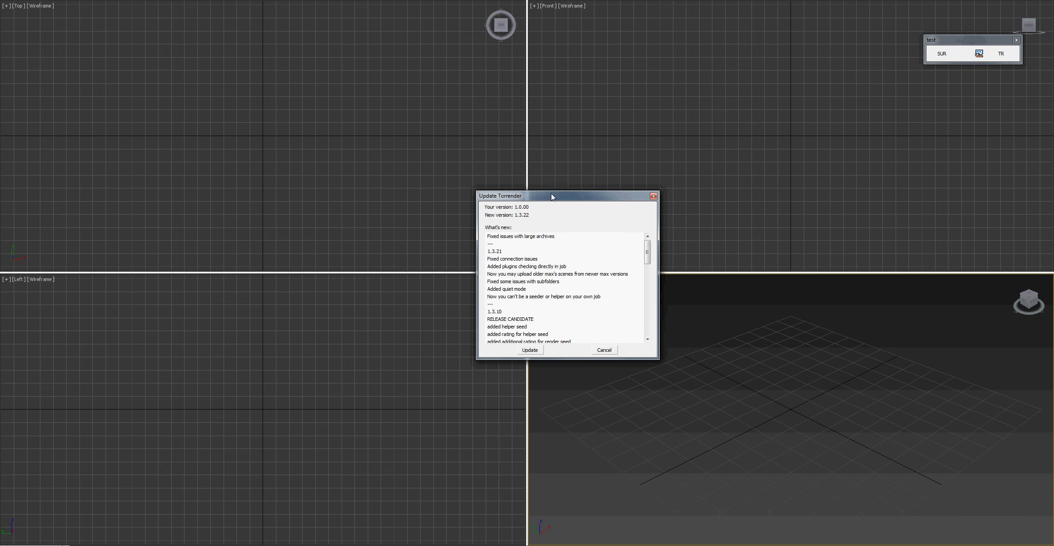
Move the Update Torrender dialog and scroll through the 1.3.22 what's-new list.
{"action": "left_click_drag", "start_coordinate": [421, 134], "coordinate": [421, 135]}
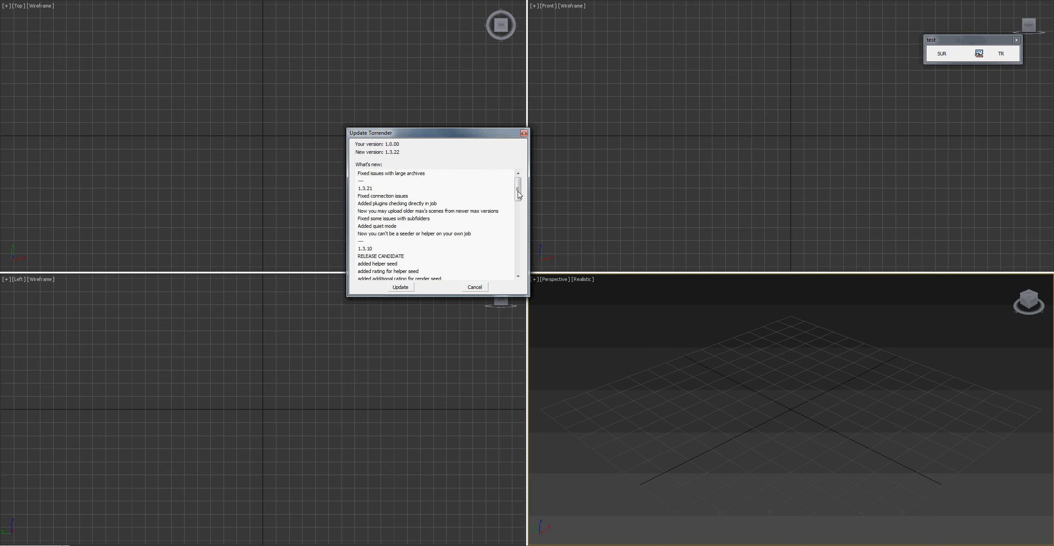
{"action": "left_click_drag", "start_coordinate": [518, 192], "coordinate": [520, 275]}
{"action": "scroll", "coordinate": [525, 200], "scroll_direction": "up", "scroll_amount": 15}
Install the torrender 1.3.22 update and reposition the client window.
{"action": "left_click", "coordinate": [406, 290]}
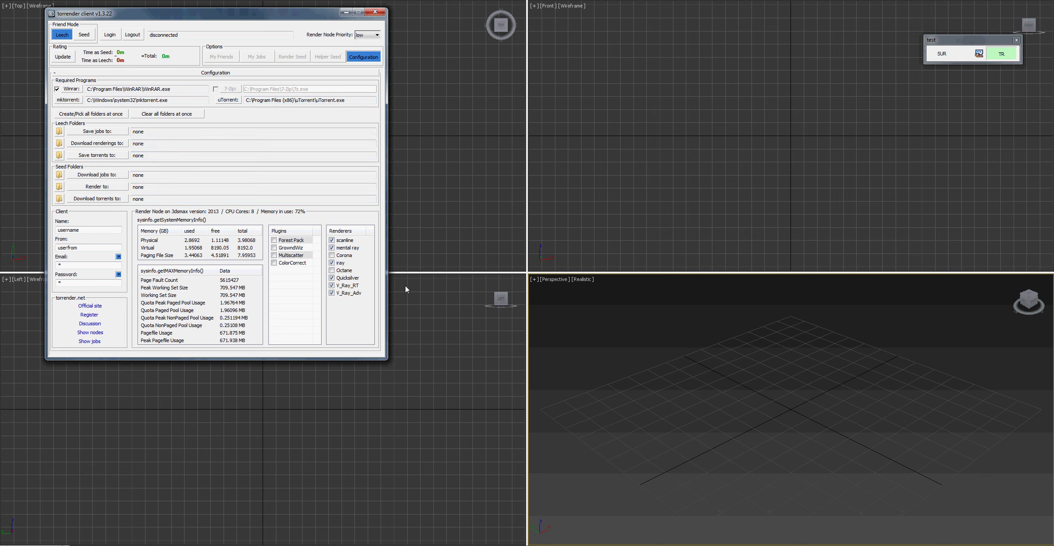
{"action": "left_click_drag", "start_coordinate": [278, 25], "coordinate": [298, 44]}
{"action": "left_click_drag", "start_coordinate": [117, 37], "coordinate": [187, 106]}
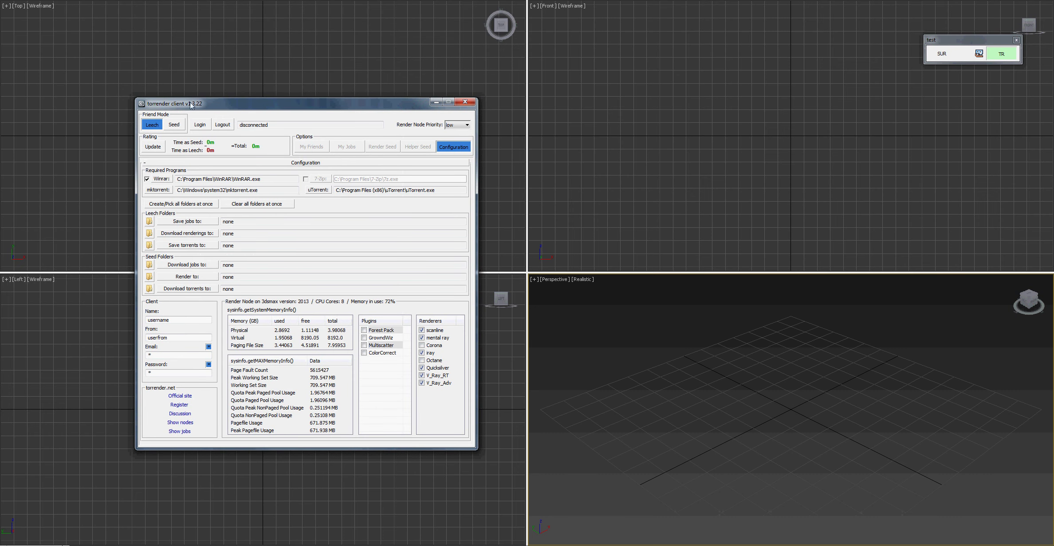
{"action": "left_click_drag", "start_coordinate": [219, 107], "coordinate": [235, 78]}
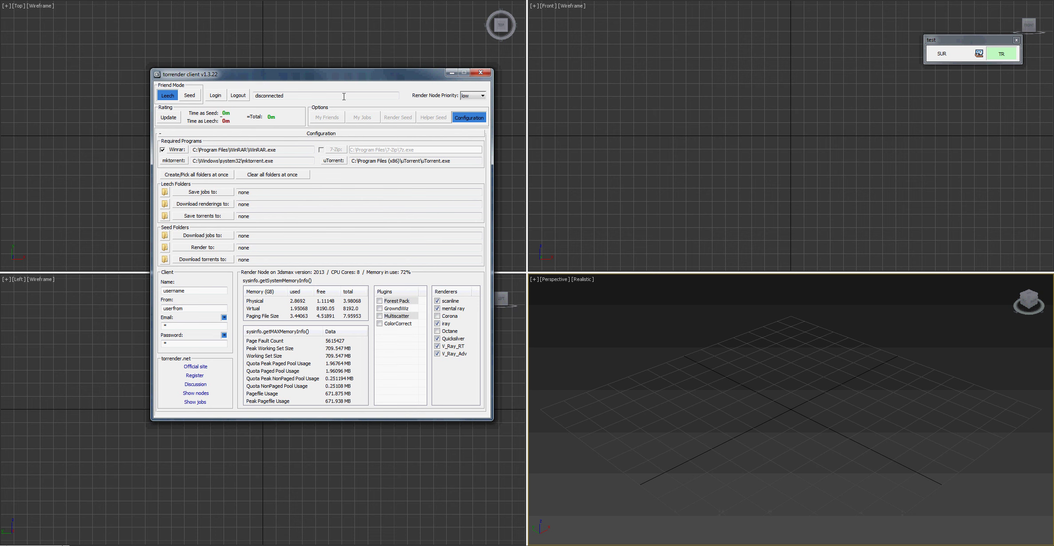
{"action": "left_click_drag", "start_coordinate": [345, 73], "coordinate": [365, 70]}
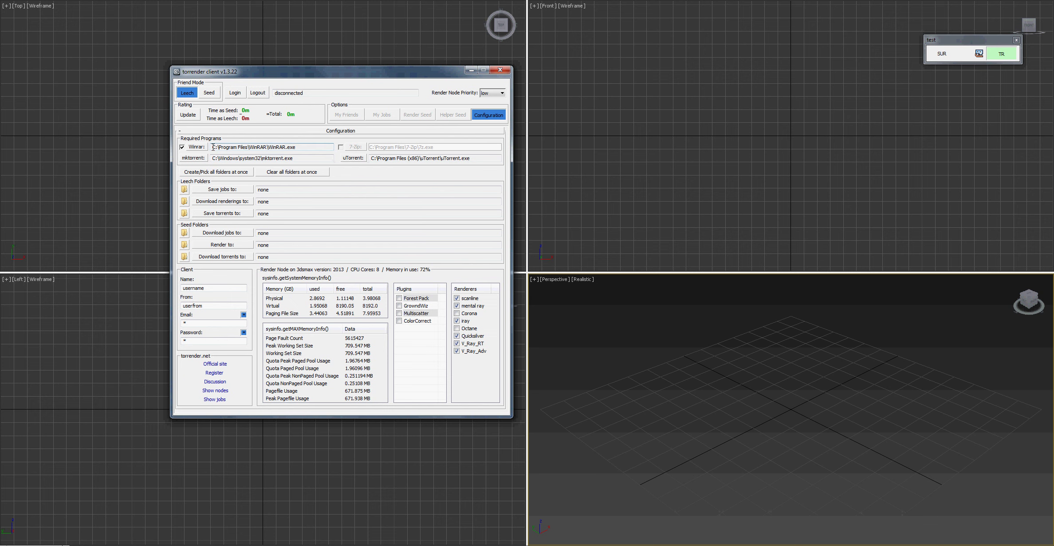
Highlight the WinRAR folder, WinRAR.exe and uTorrent folder in the Configuration paths.
{"action": "left_click_drag", "start_coordinate": [214, 148], "coordinate": [270, 146]}
{"action": "left_click", "coordinate": [286, 146]}
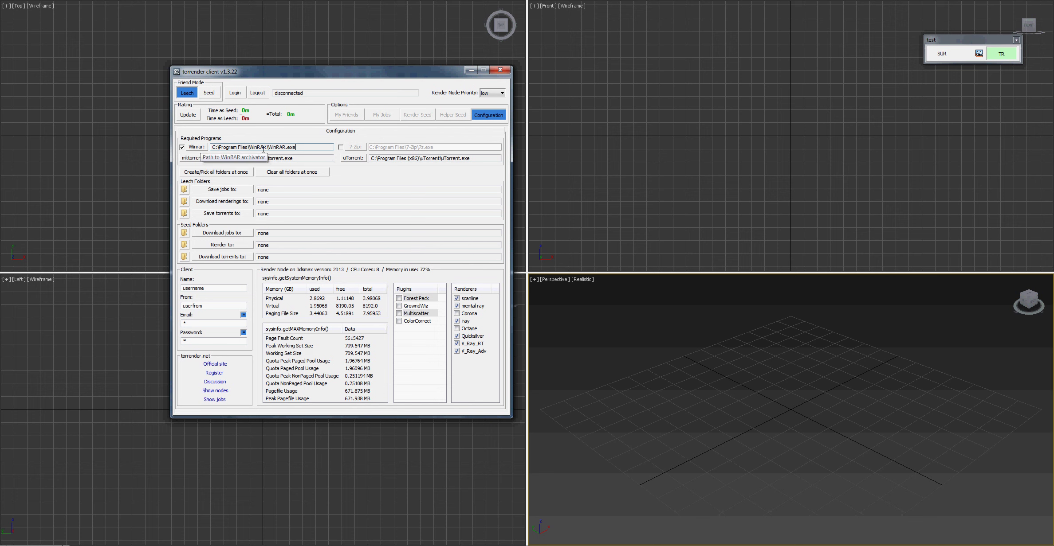
{"action": "left_click_drag", "start_coordinate": [268, 147], "coordinate": [301, 147]}
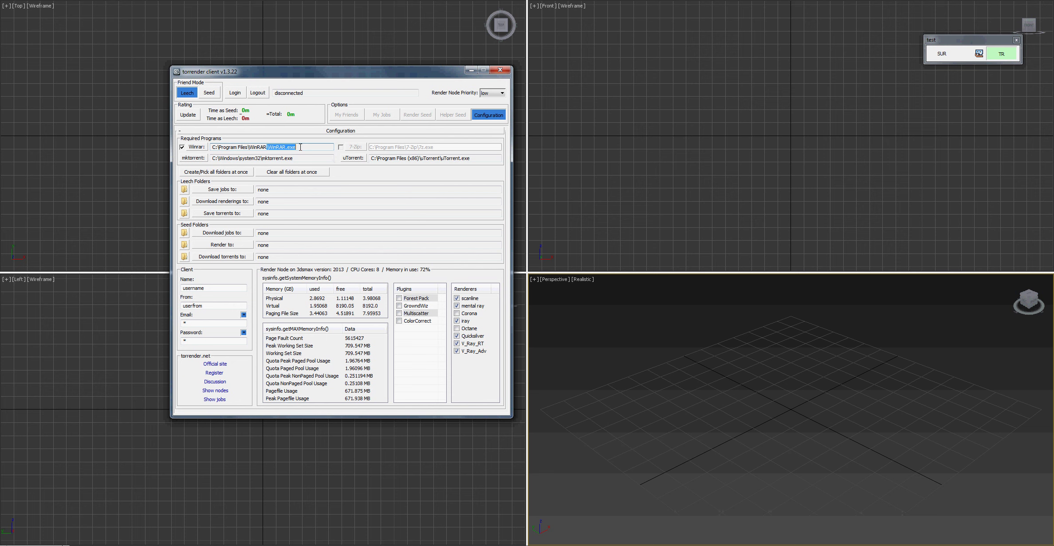
{"action": "left_click", "coordinate": [300, 147]}
{"action": "mouse_move", "coordinate": [374, 158]}
{"action": "left_mouse_down"}
{"action": "mouse_move", "coordinate": [460, 159]}
{"action": "mouse_move", "coordinate": [400, 159]}
{"action": "left_mouse_up"}
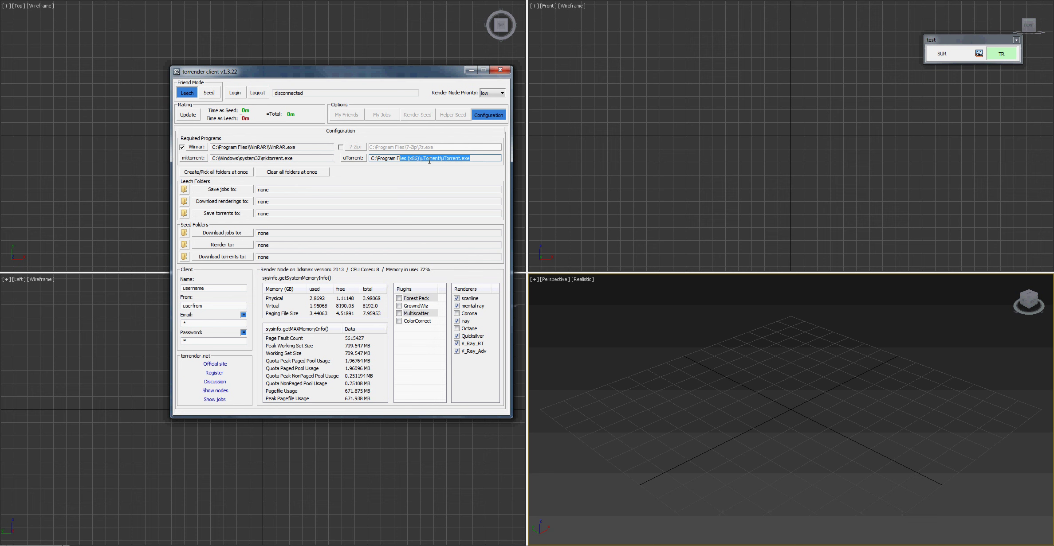
{"action": "left_click", "coordinate": [449, 159]}
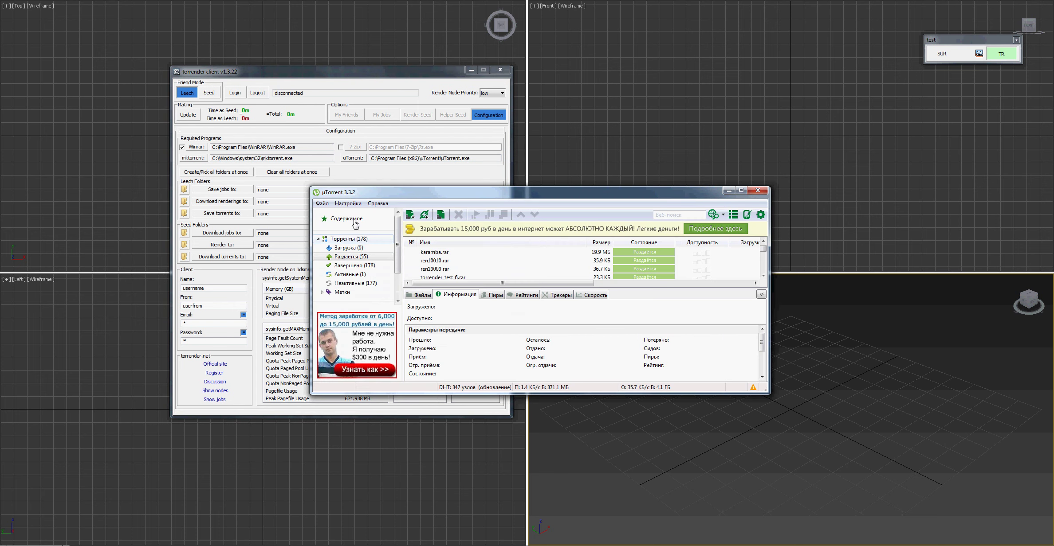
Review uTorrent's General program settings, cancel them without changes, and minimize uTorrent.
{"action": "left_click", "coordinate": [348, 203]}
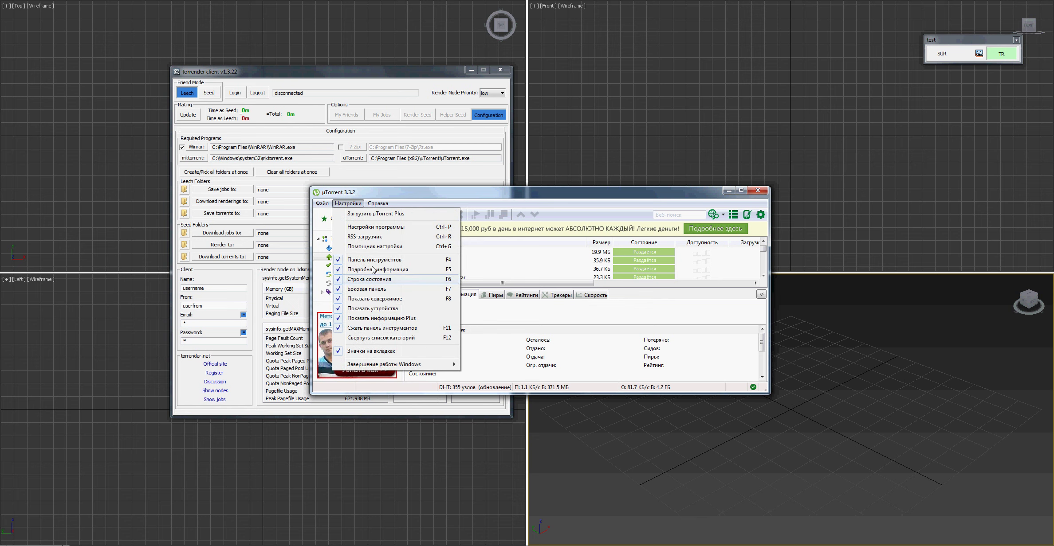
{"action": "left_click", "coordinate": [363, 228]}
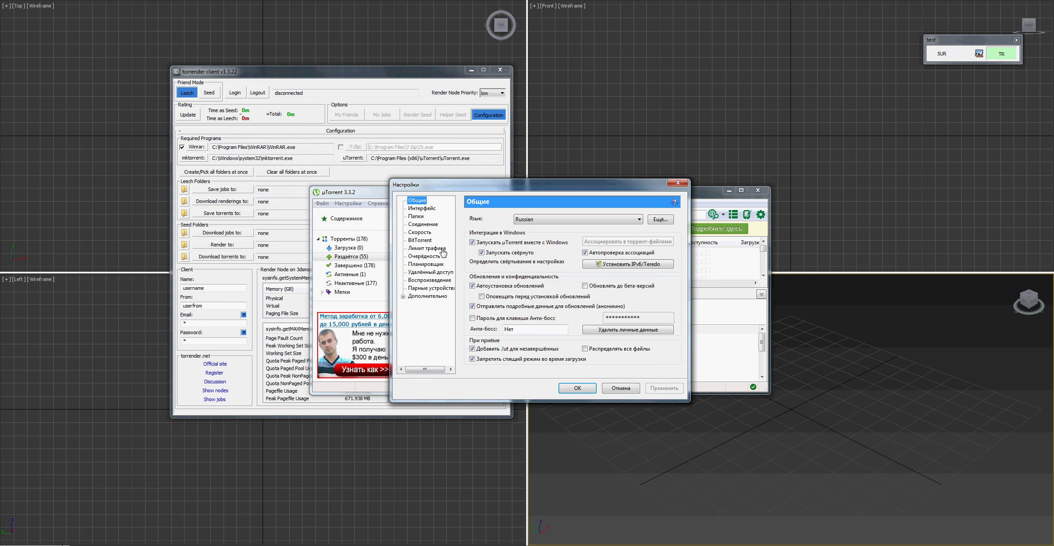
{"action": "left_click", "coordinate": [415, 203]}
{"action": "mouse_move", "coordinate": [566, 188]}
{"action": "left_mouse_down"}
{"action": "mouse_move", "coordinate": [535, 228]}
{"action": "mouse_move", "coordinate": [565, 237]}
{"action": "left_mouse_up"}
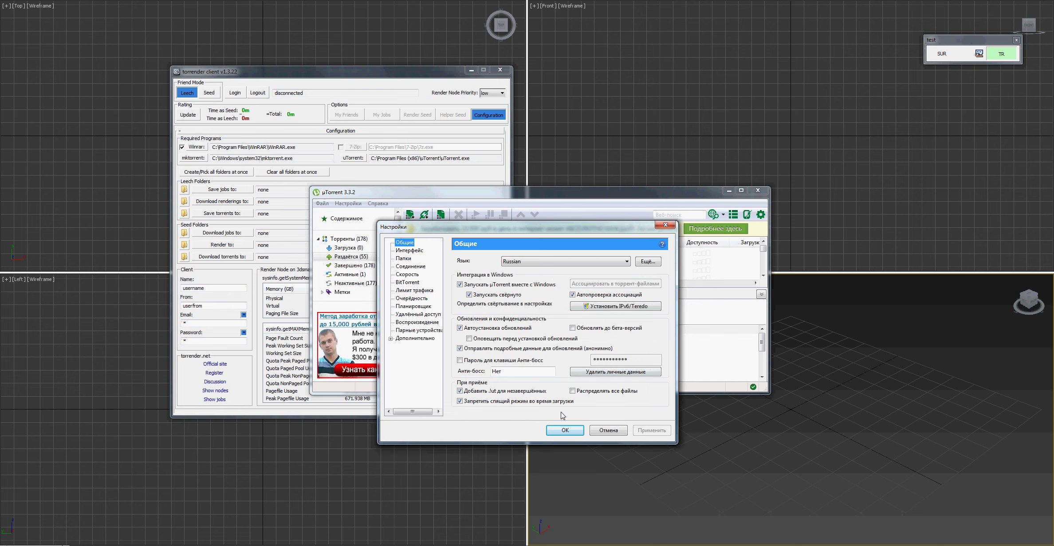
{"action": "mouse_move", "coordinate": [567, 230]}
{"action": "left_mouse_down"}
{"action": "mouse_move", "coordinate": [611, 236]}
{"action": "mouse_move", "coordinate": [597, 236]}
{"action": "left_mouse_up"}
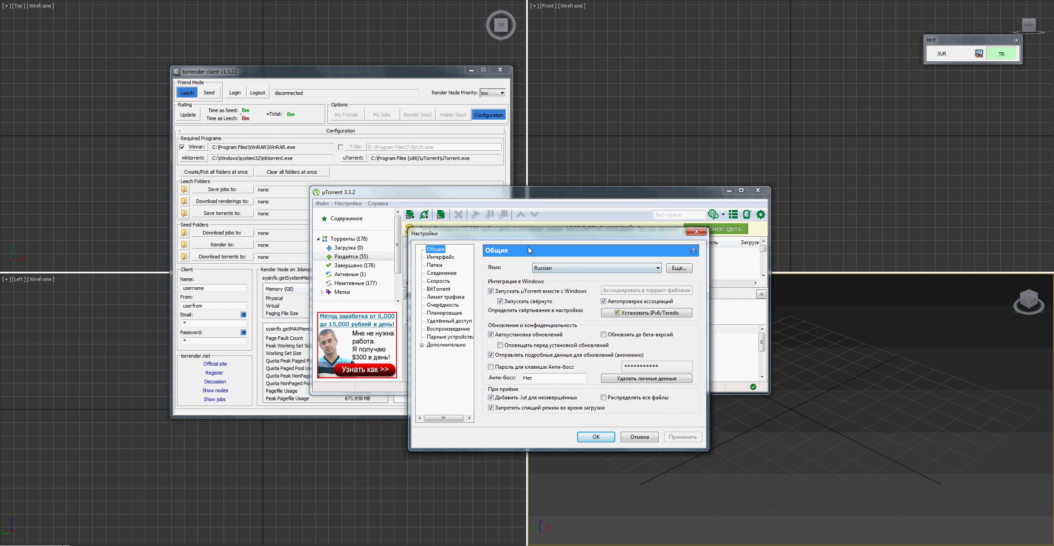
{"action": "left_click", "coordinate": [640, 437]}
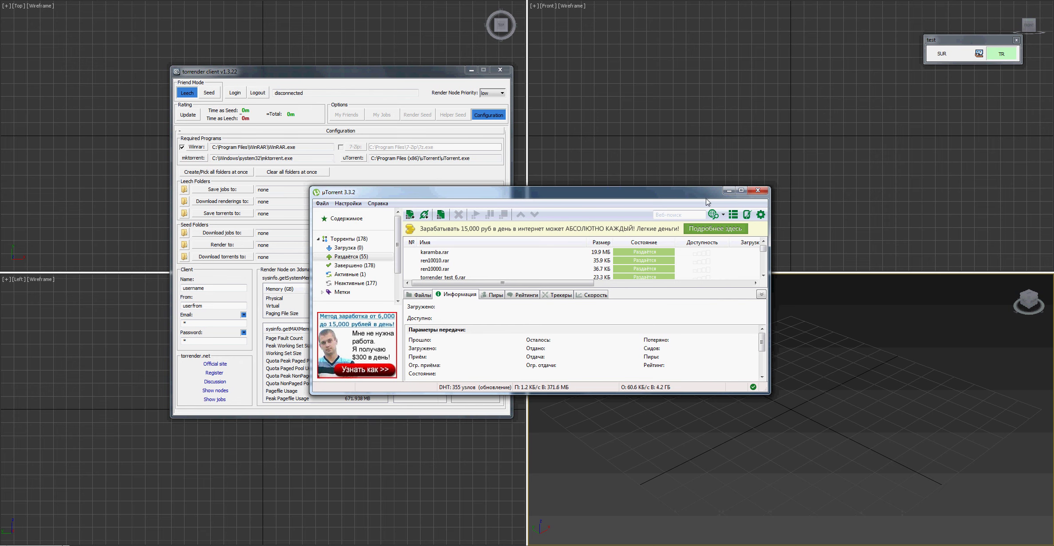
{"action": "left_click", "coordinate": [729, 191]}
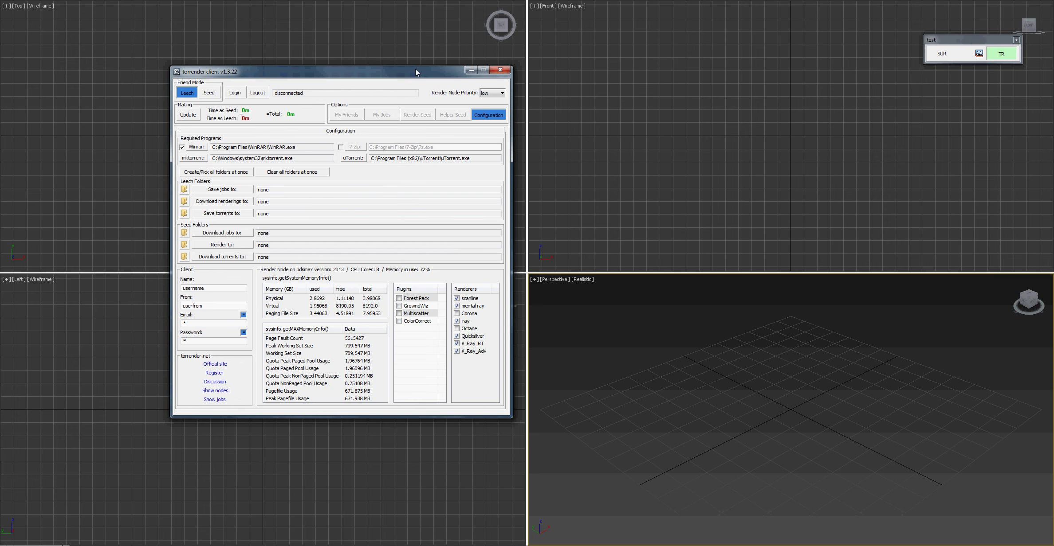
Reposition the torrender client and open the 'Create/Pick all folders at once' folder browser.
{"action": "mouse_move", "coordinate": [415, 69]}
{"action": "left_mouse_down"}
{"action": "mouse_move", "coordinate": [426, 58]}
{"action": "mouse_move", "coordinate": [422, 75]}
{"action": "left_mouse_up"}
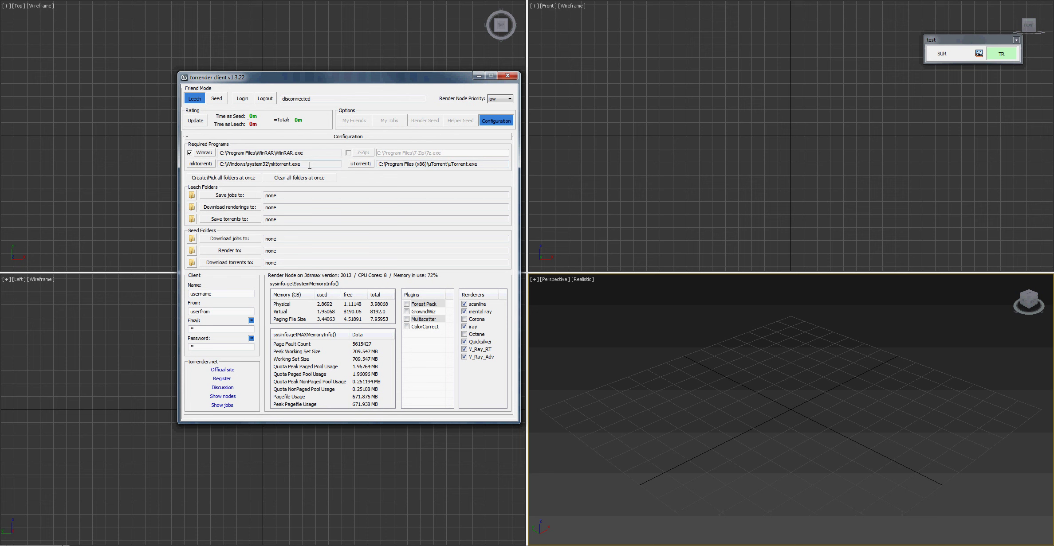
{"action": "left_click_drag", "start_coordinate": [301, 164], "coordinate": [225, 161]}
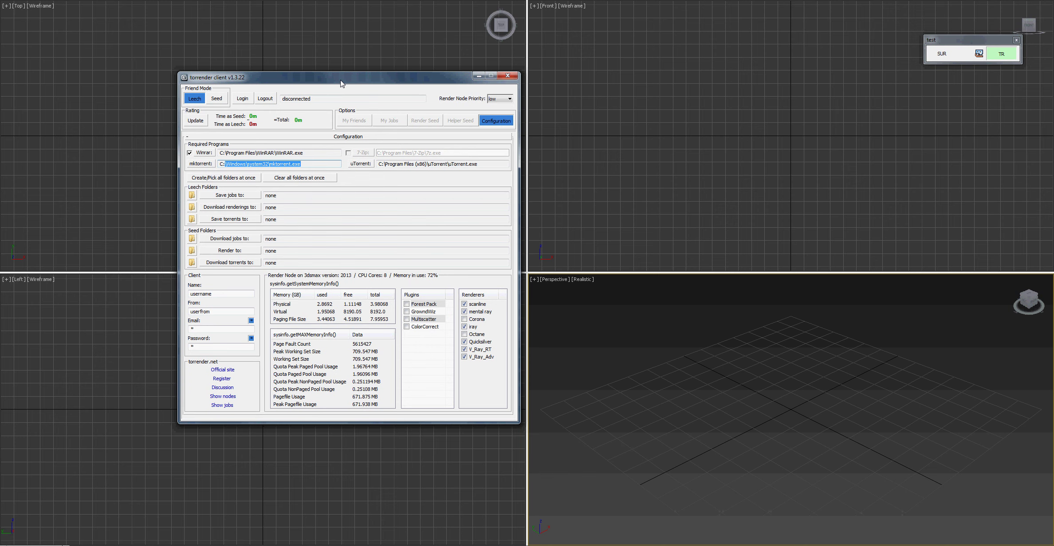
{"action": "left_click_drag", "start_coordinate": [341, 83], "coordinate": [367, 72]}
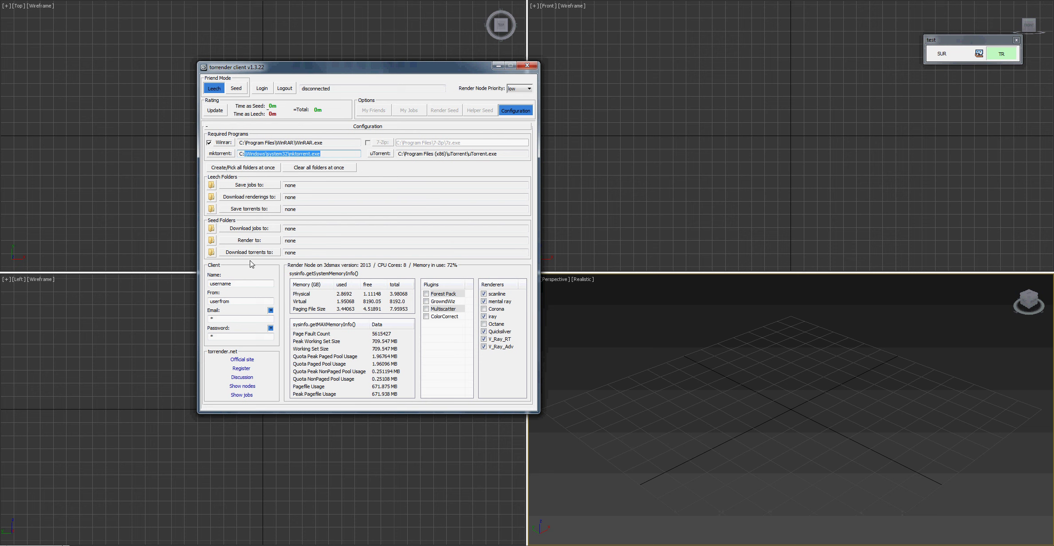
{"action": "left_click", "coordinate": [236, 171]}
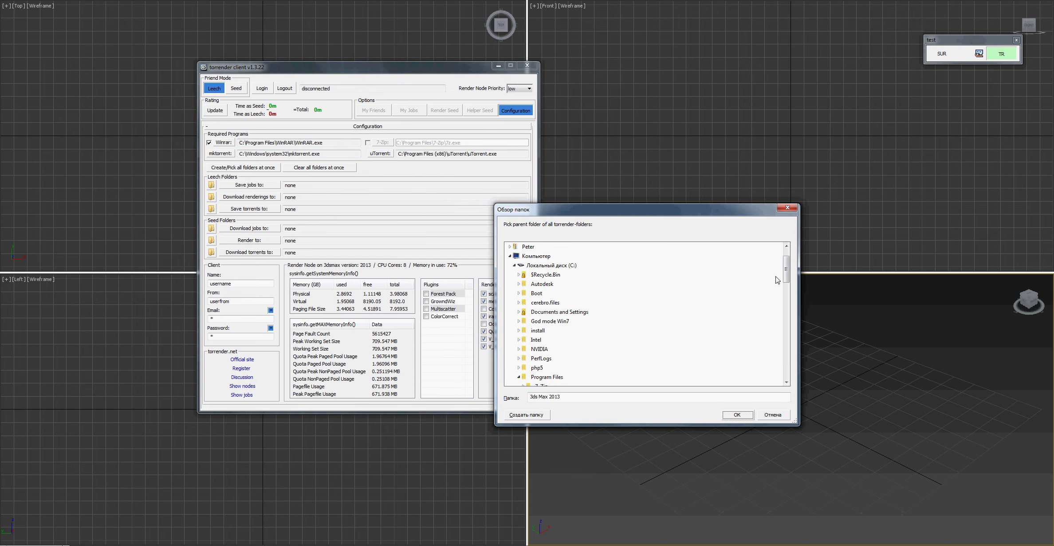
Scroll the Browse for Folder tree down to the drives and close it without choosing a folder.
{"action": "left_click_drag", "start_coordinate": [786, 271], "coordinate": [793, 324]}
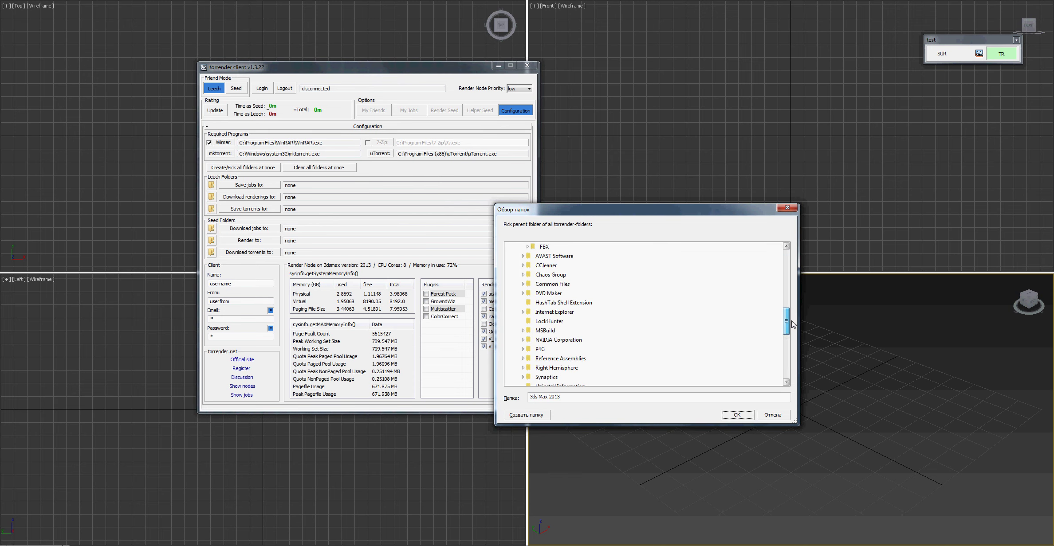
{"action": "scroll", "coordinate": [789, 383], "scroll_direction": "down", "scroll_amount": 10}
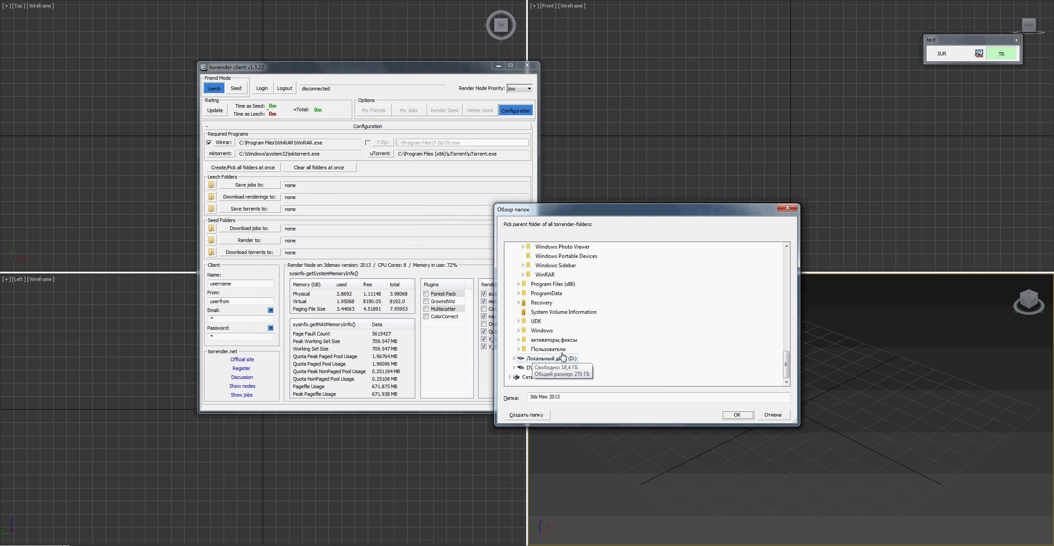
{"action": "left_click", "coordinate": [780, 417]}
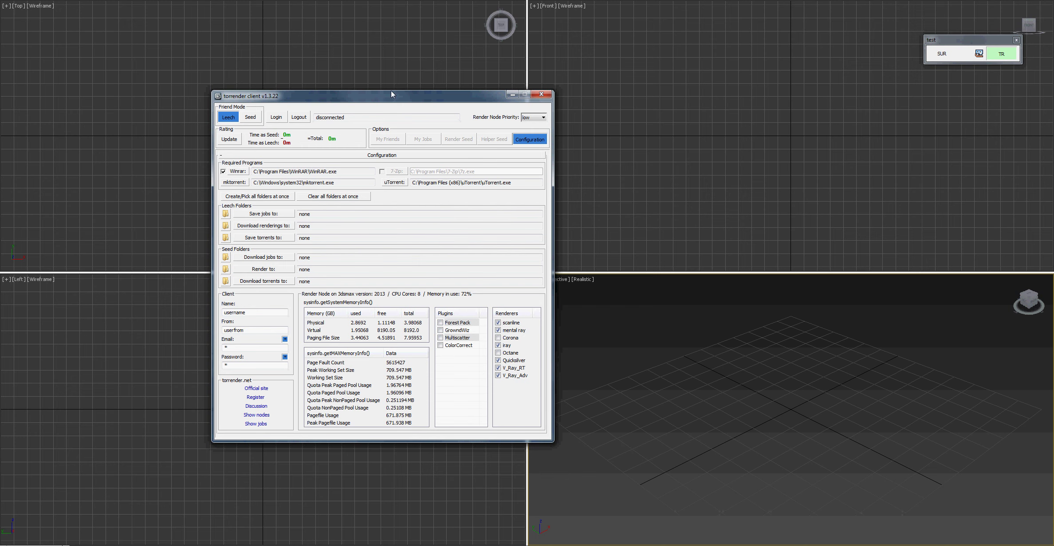
{"action": "left_click_drag", "start_coordinate": [361, 83], "coordinate": [351, 83]}
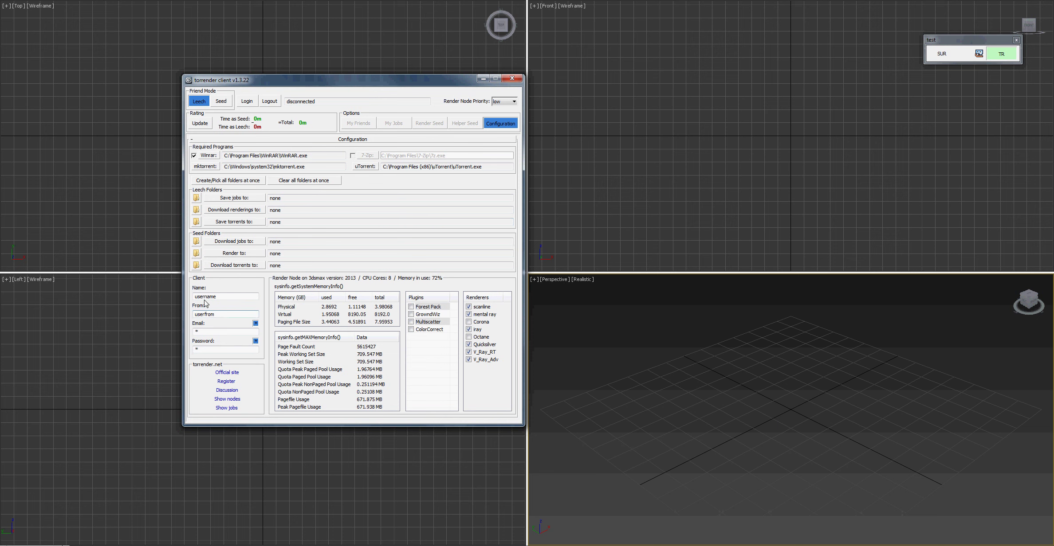
{"action": "double_click", "coordinate": [220, 296]}
{"action": "left_click", "coordinate": [198, 331]}
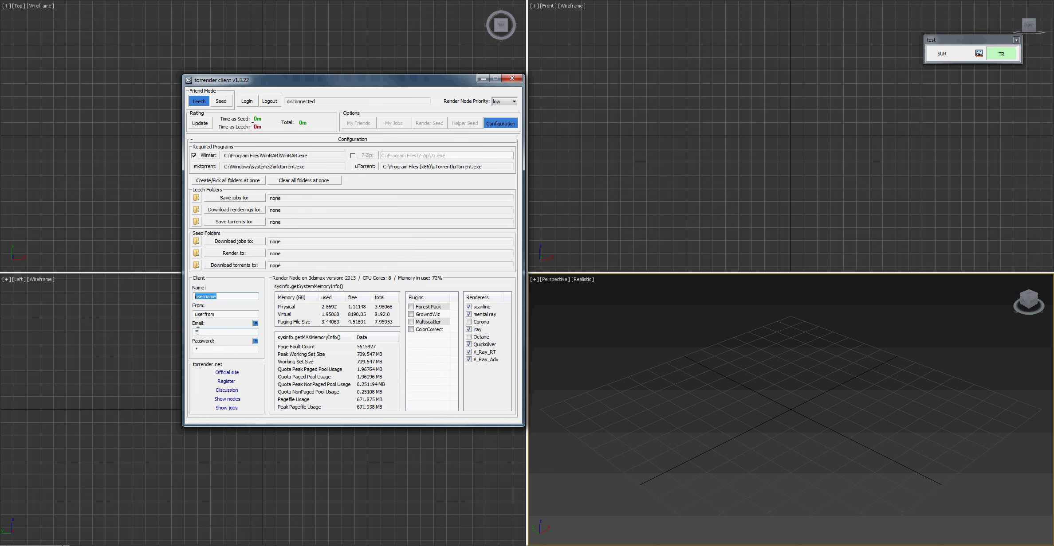
{"action": "left_click", "coordinate": [206, 351]}
{"action": "left_click_drag", "start_coordinate": [344, 82], "coordinate": [389, 67]}
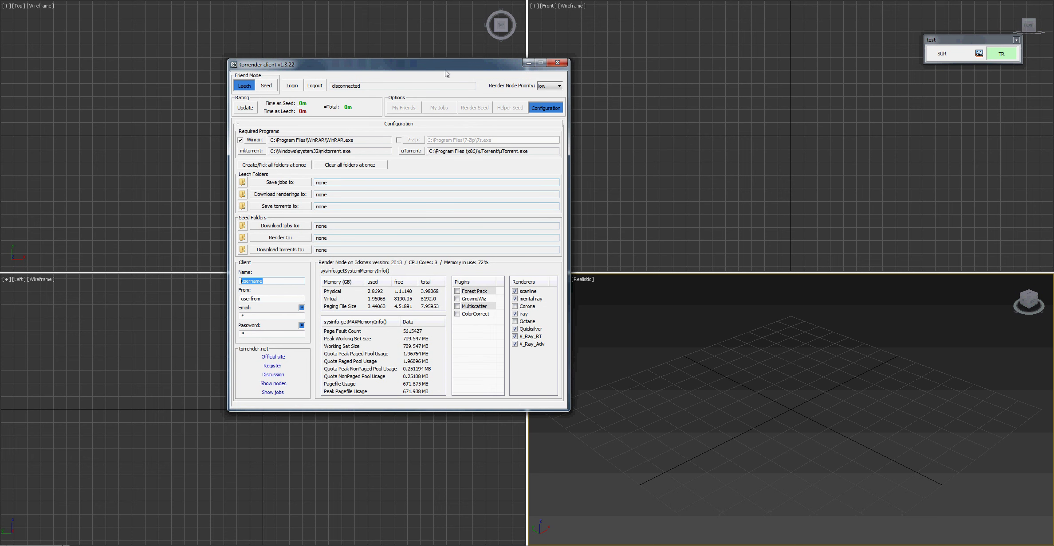
{"action": "left_click_drag", "start_coordinate": [443, 62], "coordinate": [449, 86]}
{"action": "left_click_drag", "start_coordinate": [355, 88], "coordinate": [373, 83]}
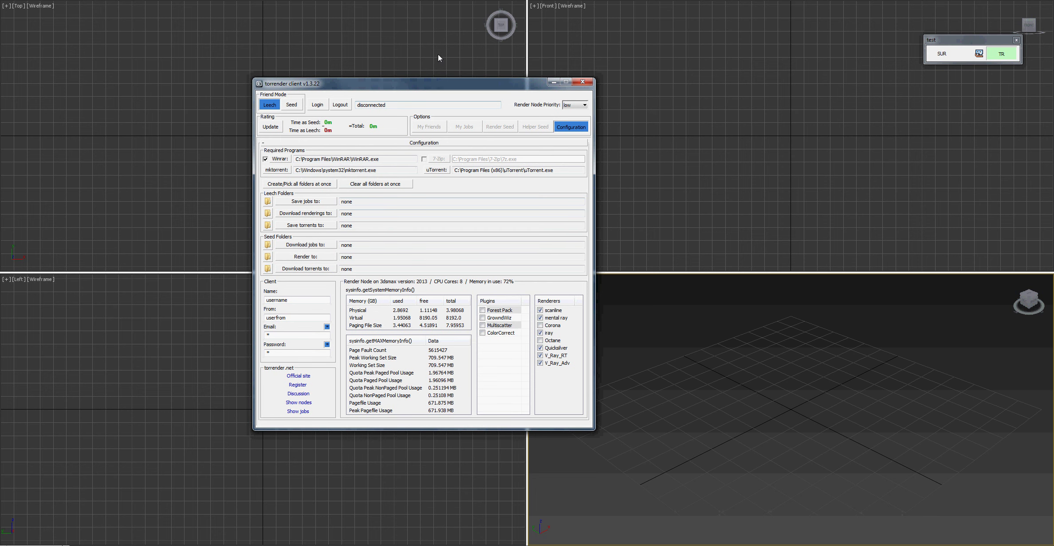
{"action": "left_click_drag", "start_coordinate": [440, 83], "coordinate": [439, 54]}
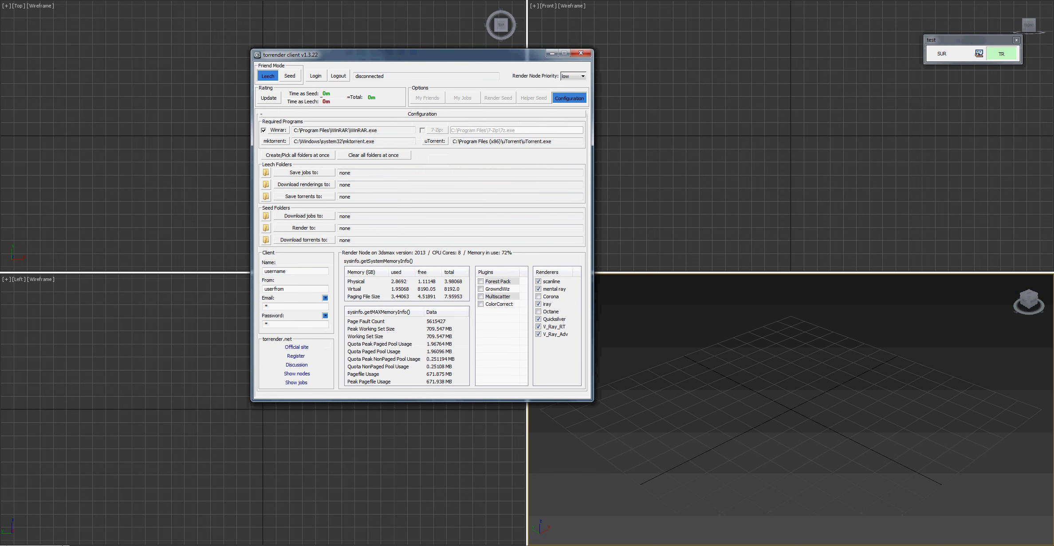
{"action": "mouse_move", "coordinate": [62, 545]}
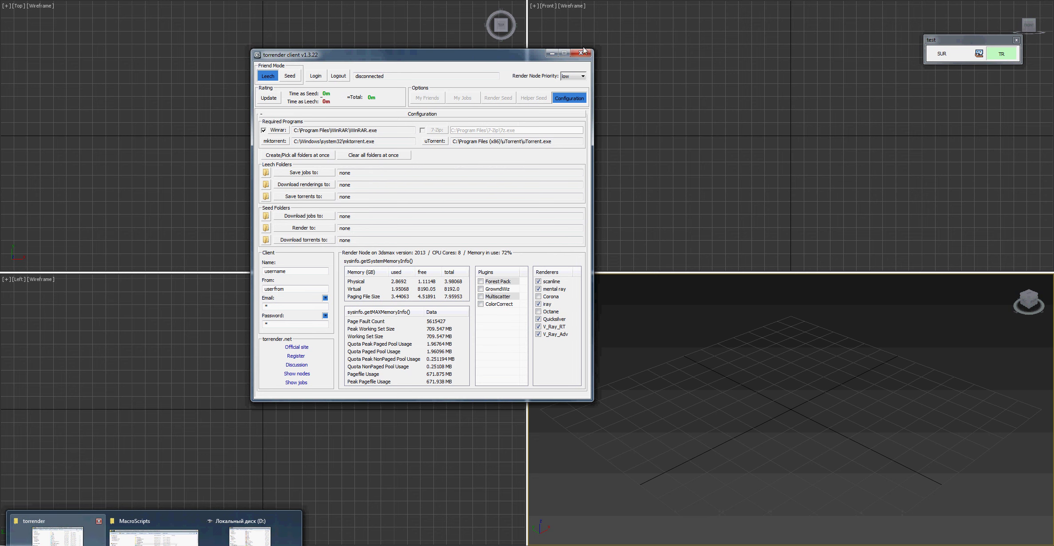
Close the torrender client and copy torrender.ini from the 3ds Max 2014 MacroScripts\torrender folder.
{"action": "left_click", "coordinate": [1001, 53]}
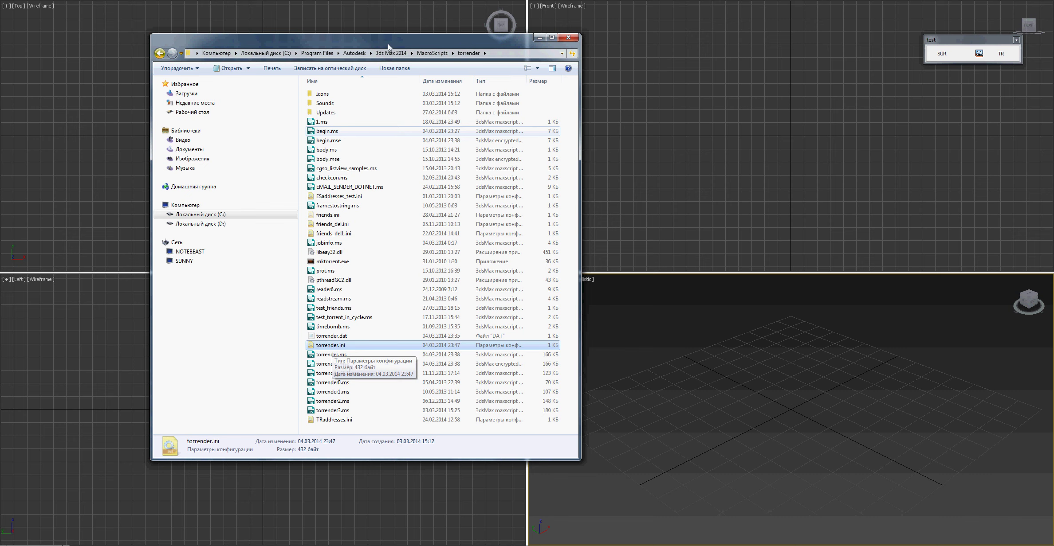
{"action": "left_click_drag", "start_coordinate": [385, 42], "coordinate": [344, 51]}
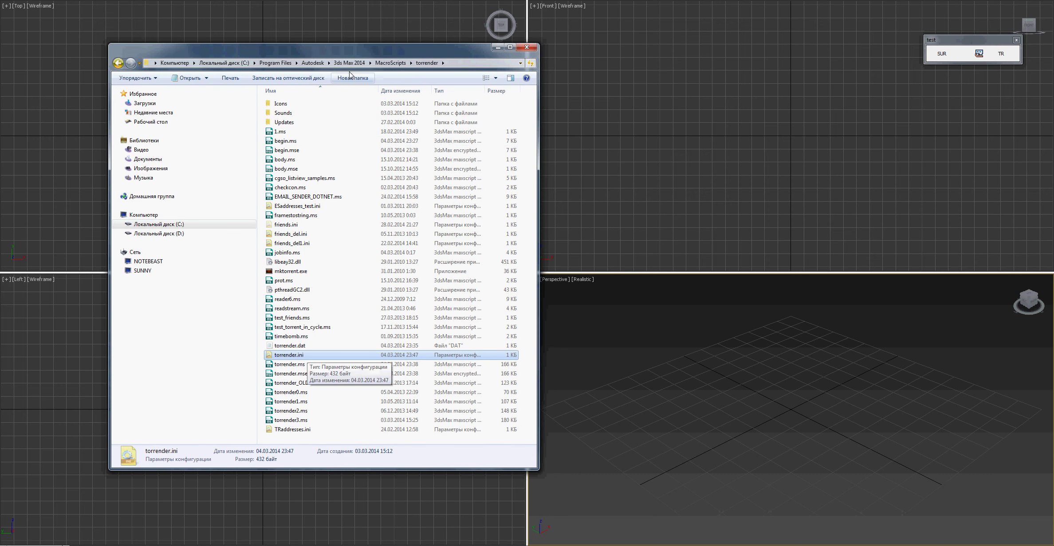
{"action": "right_click", "coordinate": [294, 359]}
{"action": "left_click", "coordinate": [338, 305]}
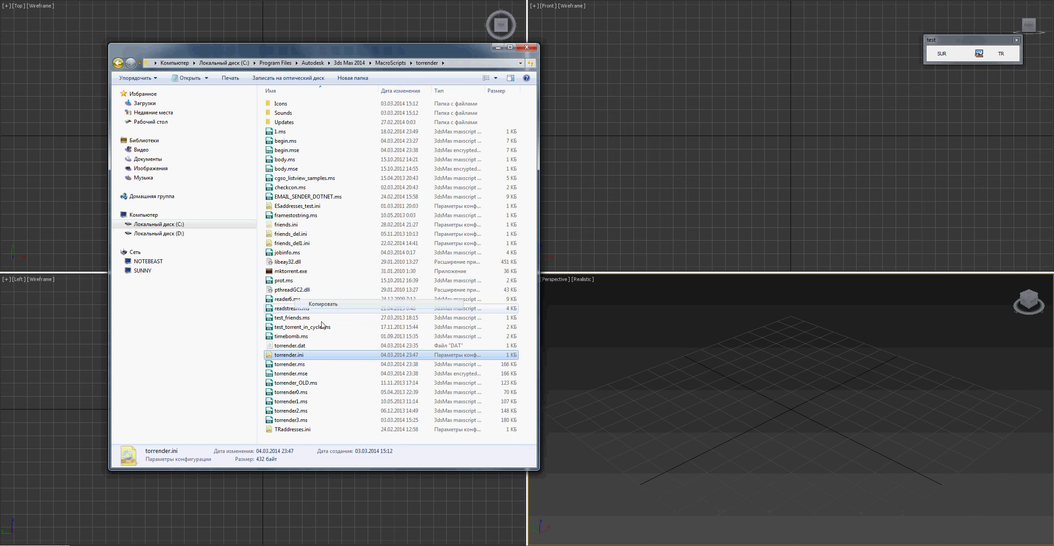
Replace torrender.ini in the 3ds Max 2013 MacroScripts\torrender folder with the copied file.
{"action": "left_click", "coordinate": [498, 47]}
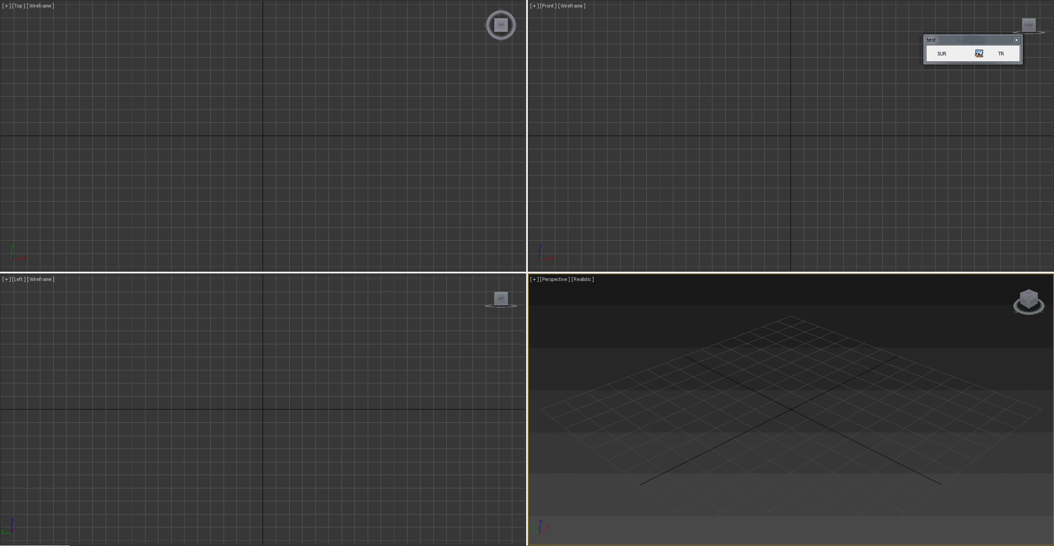
{"action": "mouse_move", "coordinate": [62, 545]}
{"action": "left_click", "coordinate": [153, 532]}
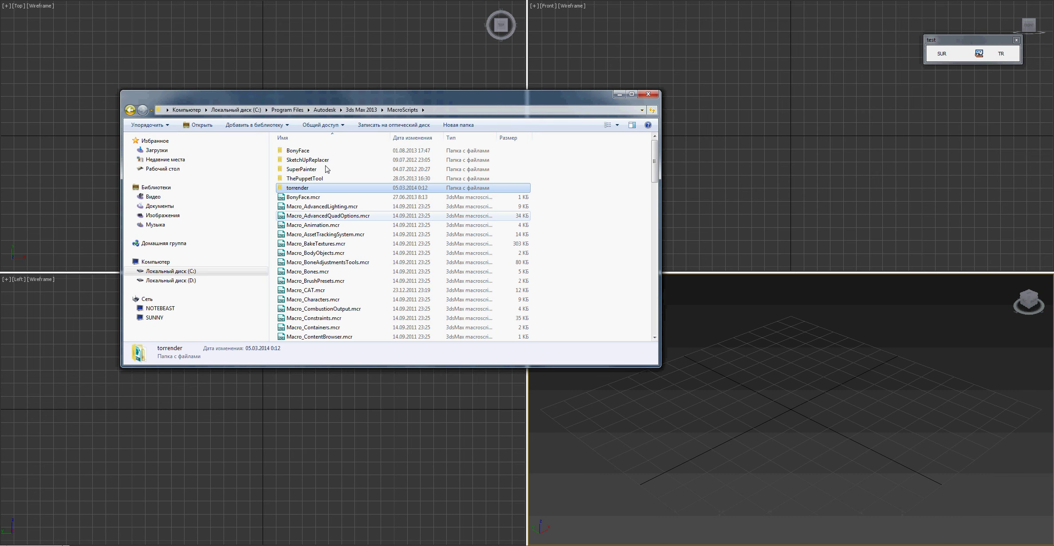
{"action": "double_click", "coordinate": [306, 193]}
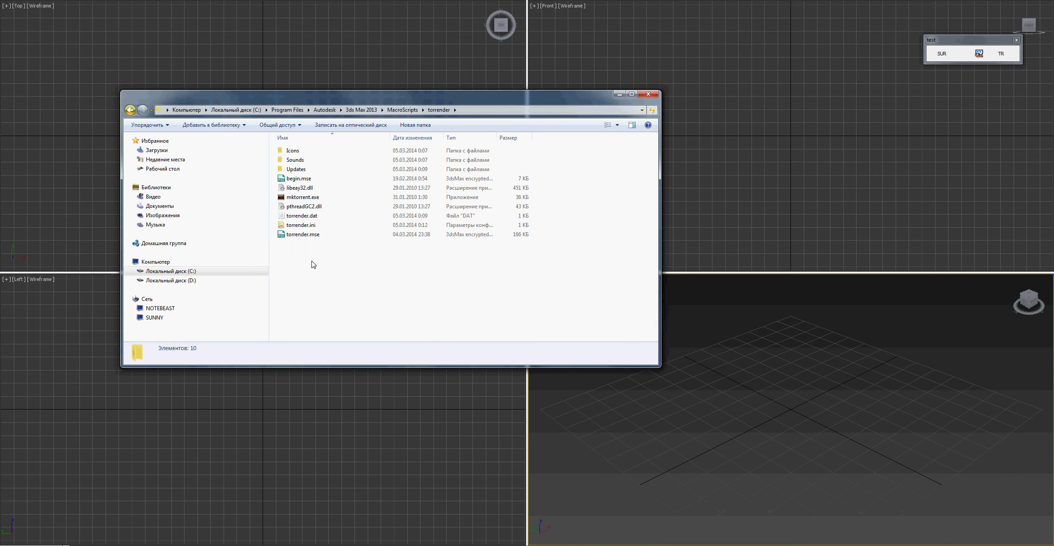
{"action": "left_click", "coordinate": [301, 225]}
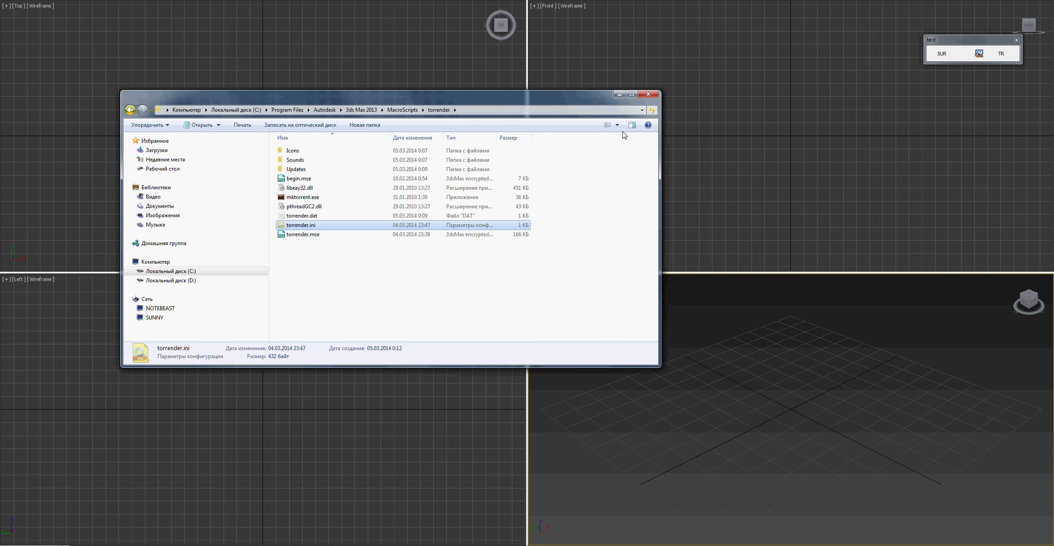
{"action": "left_click", "coordinate": [619, 95]}
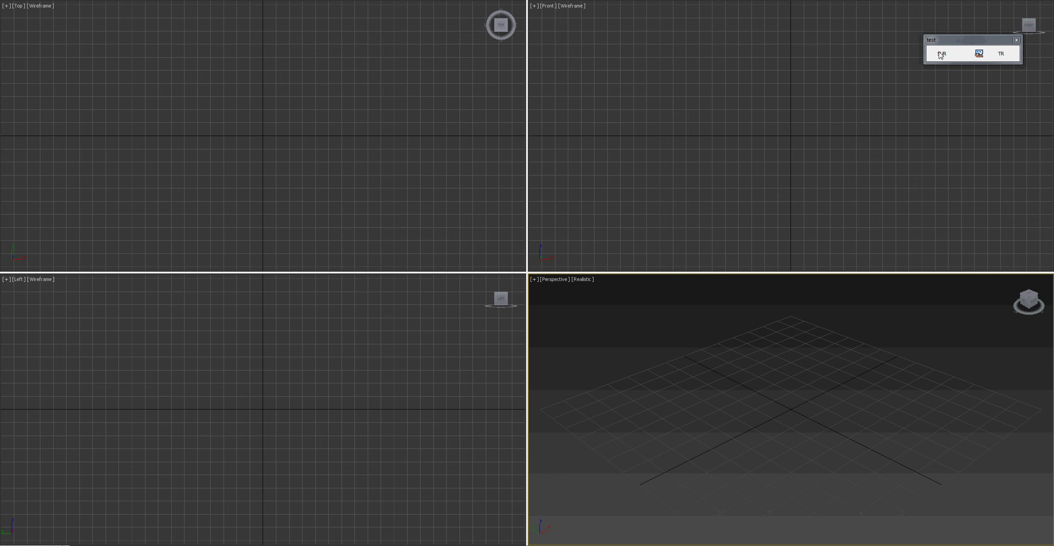
Reopen the torrender client, now using D:\trLEECH_ and D:\trSEED_ folders, and log in.
{"action": "left_click", "coordinate": [1002, 54]}
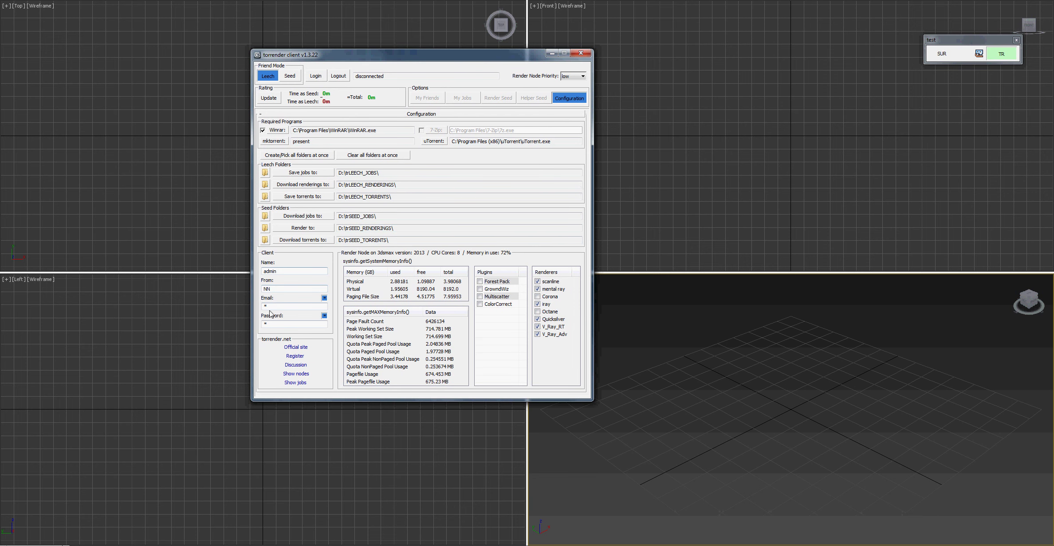
{"action": "left_click_drag", "start_coordinate": [375, 57], "coordinate": [376, 151]}
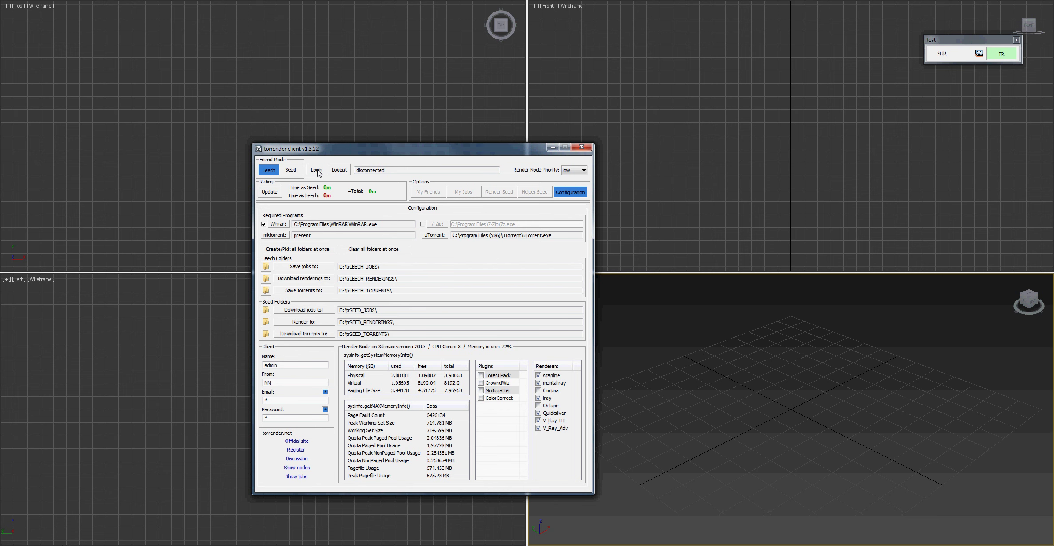
{"action": "left_click", "coordinate": [317, 173]}
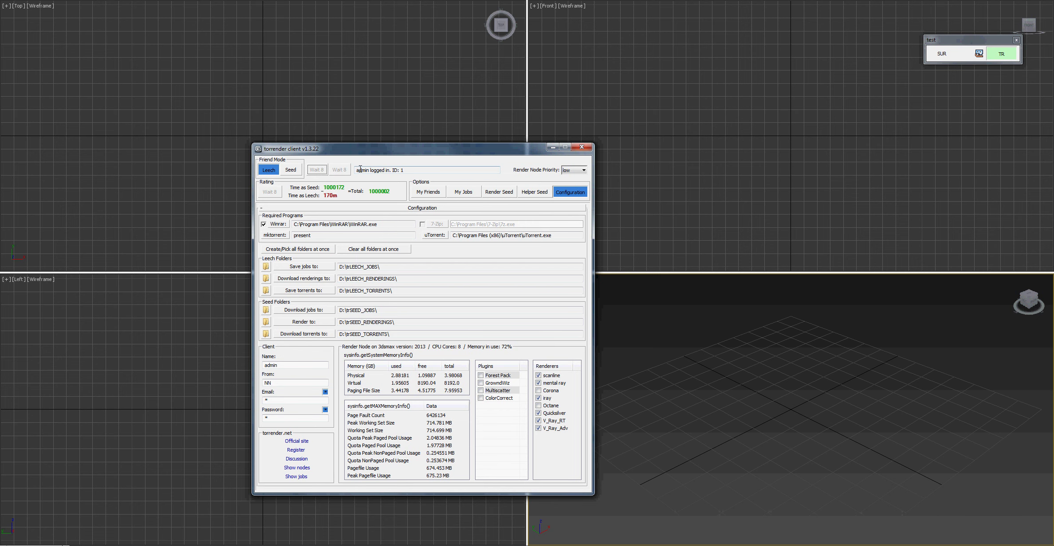
{"action": "left_click_drag", "start_coordinate": [419, 151], "coordinate": [419, 108]}
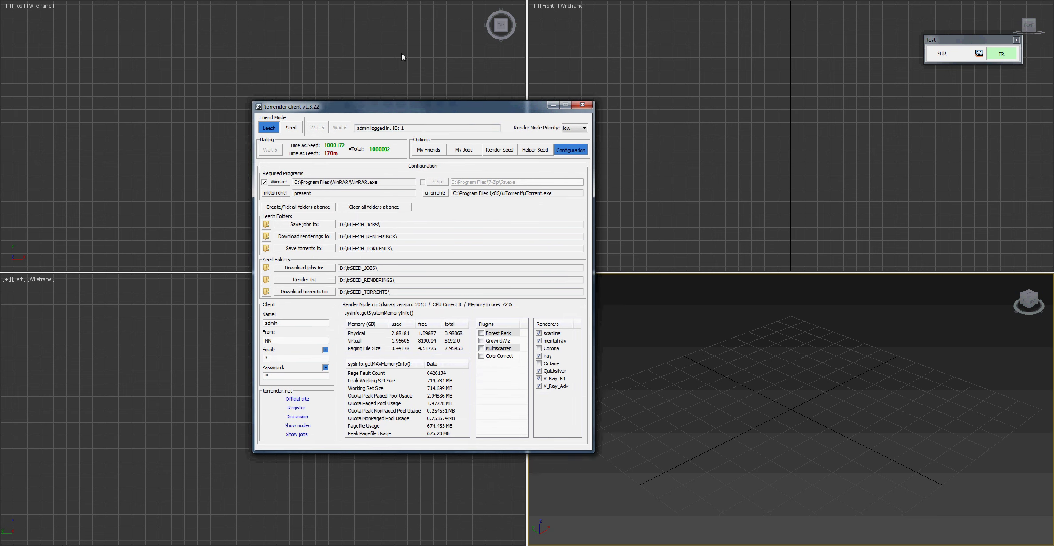
{"action": "left_click_drag", "start_coordinate": [401, 56], "coordinate": [396, 60]}
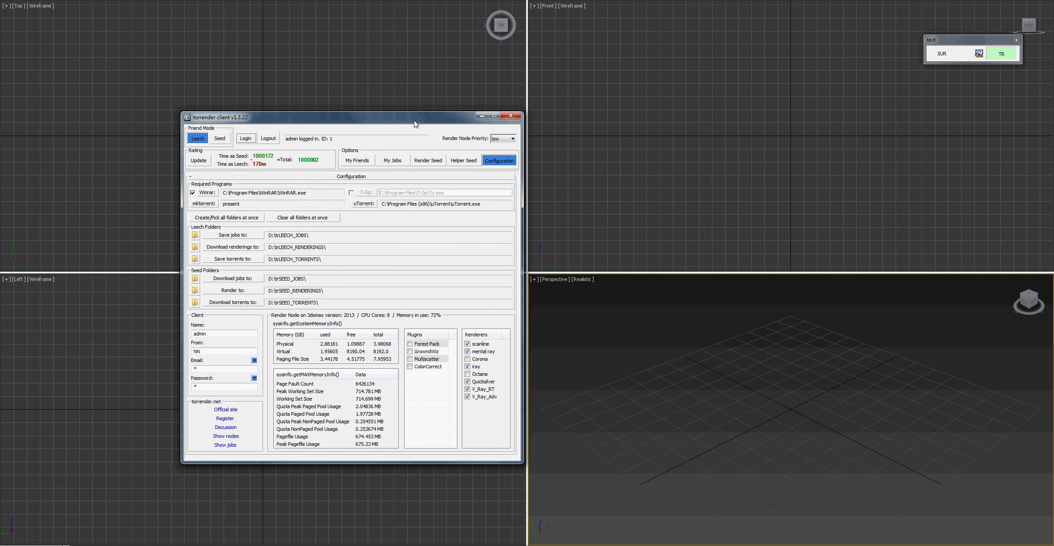
{"action": "left_click_drag", "start_coordinate": [415, 124], "coordinate": [435, 114]}
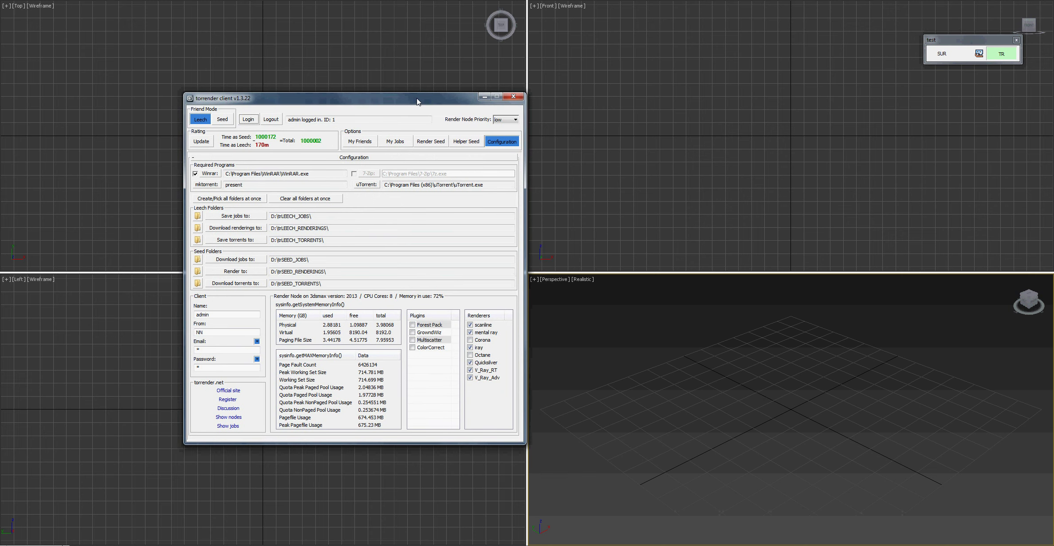
{"action": "left_click_drag", "start_coordinate": [417, 102], "coordinate": [416, 102]}
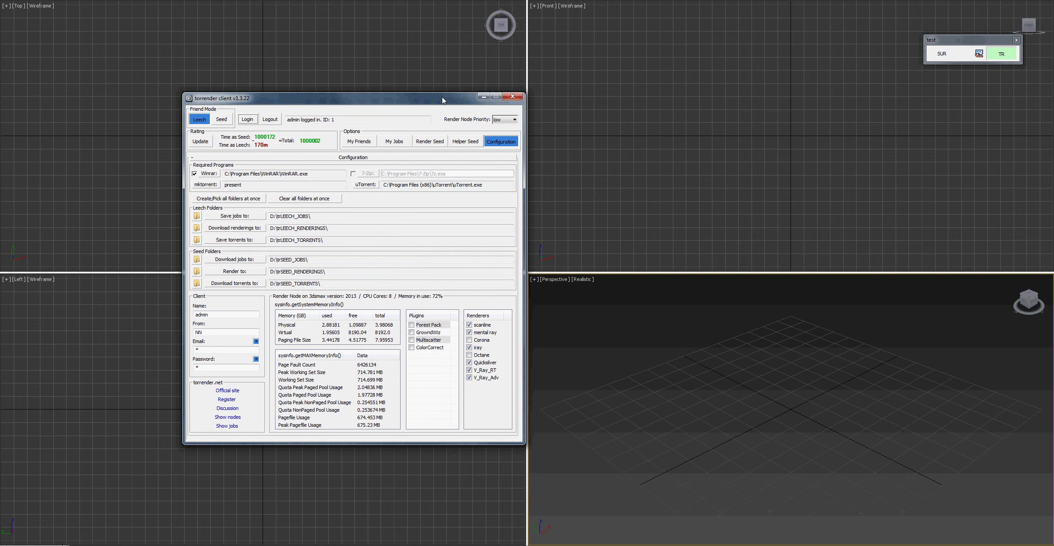
{"action": "left_click_drag", "start_coordinate": [438, 99], "coordinate": [436, 87]}
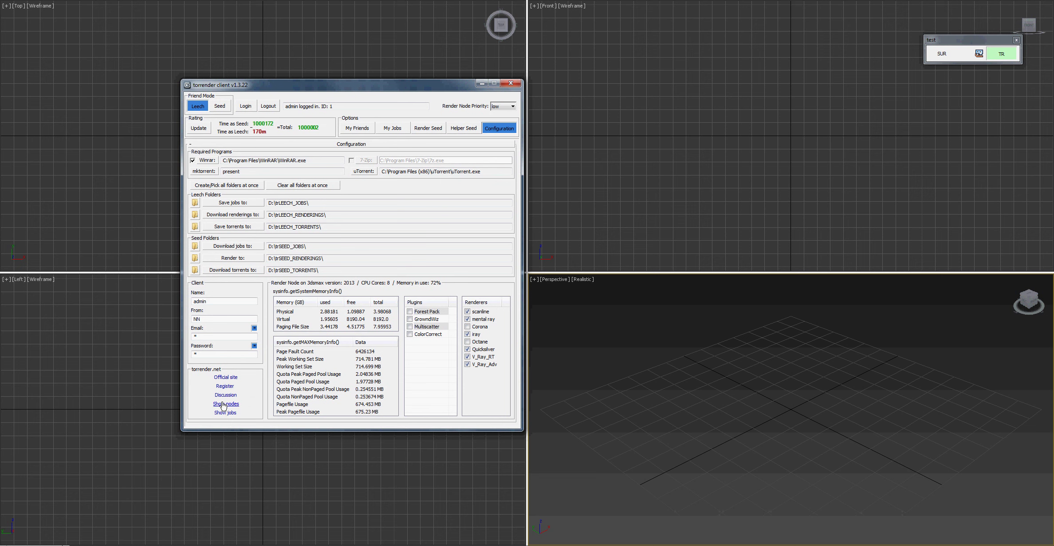
Open torrender.net's render-node list and enlarge the Firefox window to show more of the table.
{"action": "left_click", "coordinate": [224, 405]}
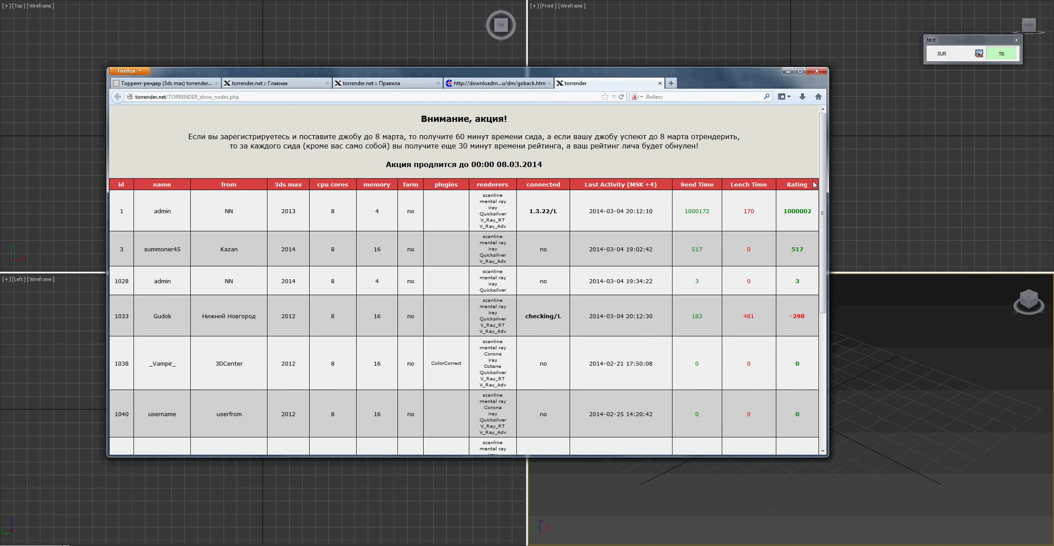
{"action": "left_click", "coordinate": [822, 346]}
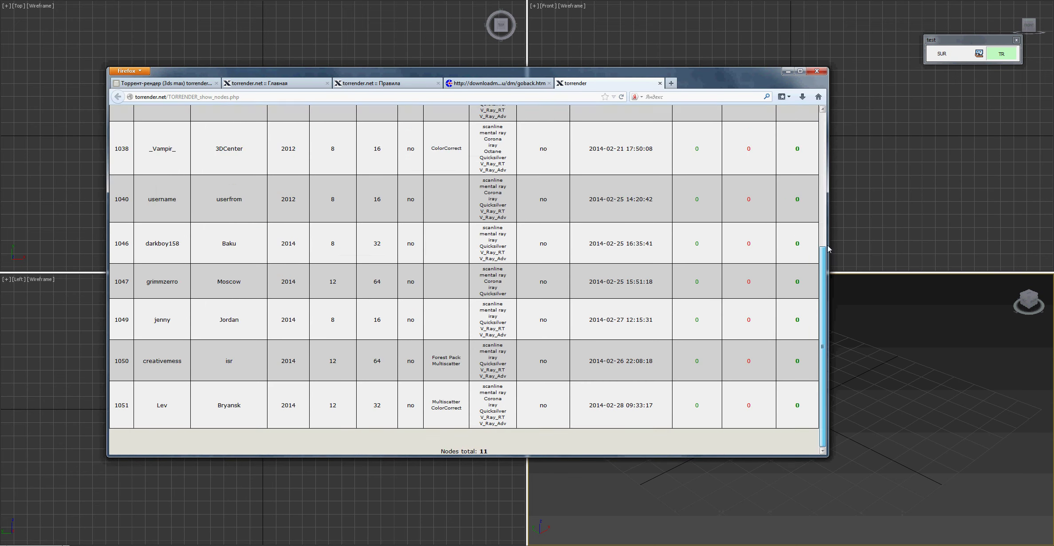
{"action": "mouse_move", "coordinate": [828, 249]}
{"action": "left_mouse_down"}
{"action": "mouse_move", "coordinate": [827, 110]}
{"action": "mouse_move", "coordinate": [834, 346]}
{"action": "left_mouse_up"}
{"action": "mouse_move", "coordinate": [823, 291]}
{"action": "left_mouse_down"}
{"action": "mouse_move", "coordinate": [825, 133]}
{"action": "mouse_move", "coordinate": [839, 318]}
{"action": "left_mouse_up"}
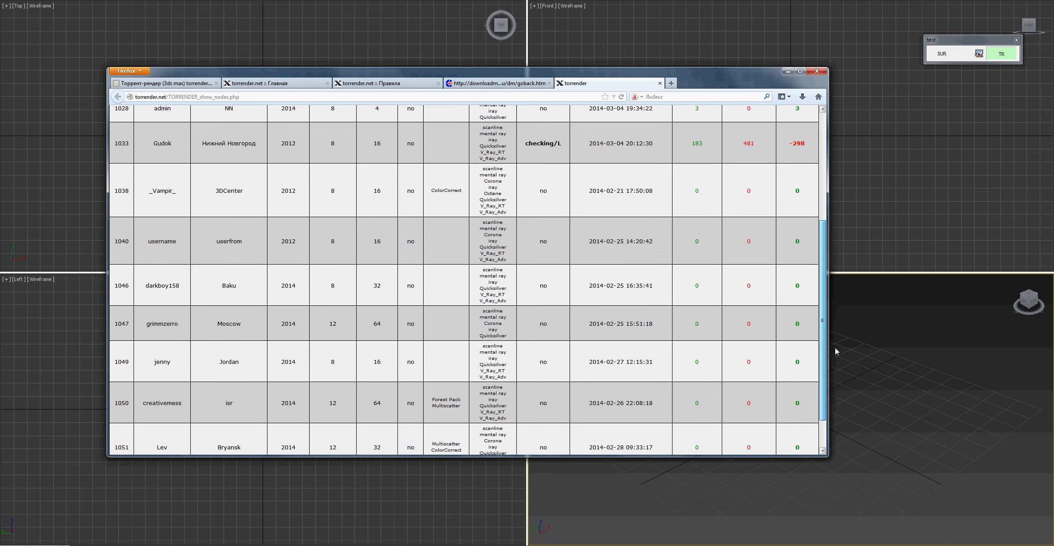
{"action": "mouse_move", "coordinate": [836, 352]}
{"action": "left_mouse_down"}
{"action": "mouse_move", "coordinate": [827, 262]}
{"action": "mouse_move", "coordinate": [828, 407]}
{"action": "left_mouse_up"}
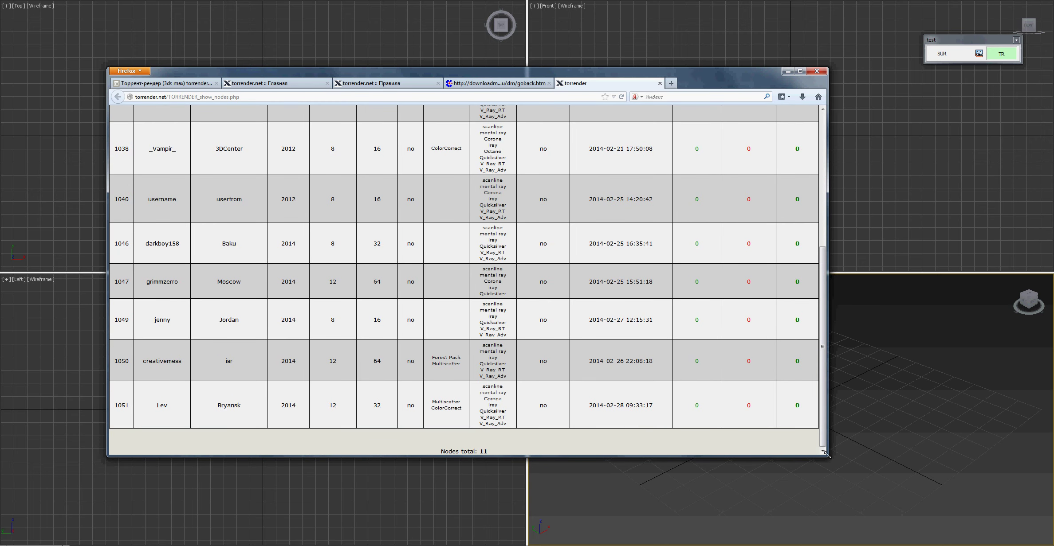
{"action": "left_click_drag", "start_coordinate": [897, 478], "coordinate": [911, 498]}
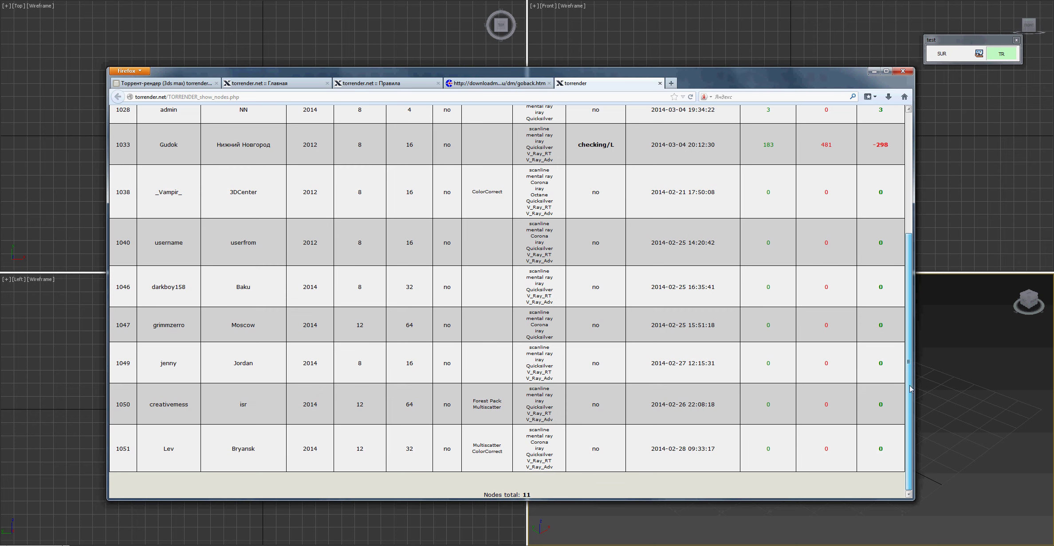
{"action": "scroll", "coordinate": [827, 275], "scroll_direction": "up", "scroll_amount": 5}
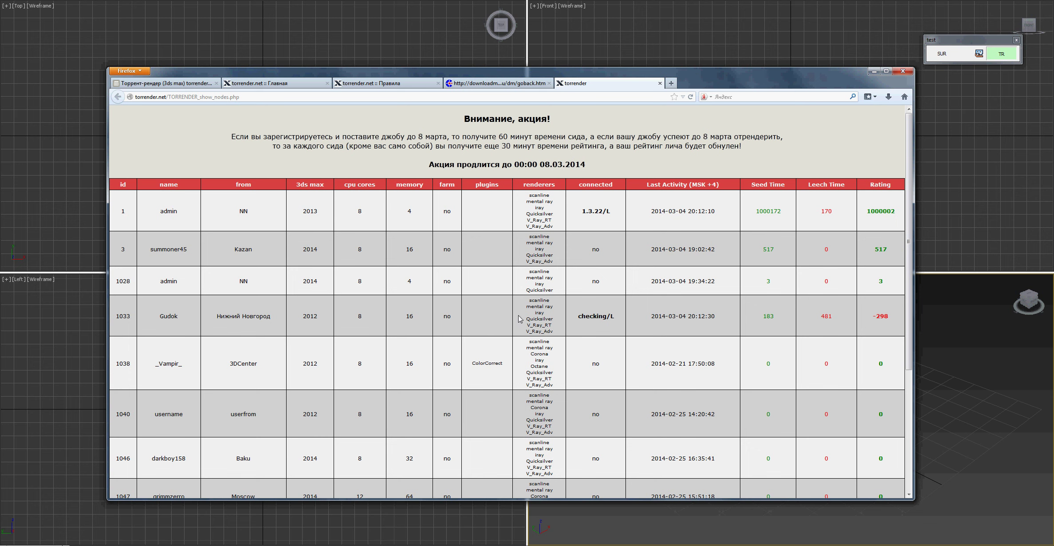
Return to the top of the node table and select node 1's version 1.3.22.
{"action": "left_click", "coordinate": [541, 84]}
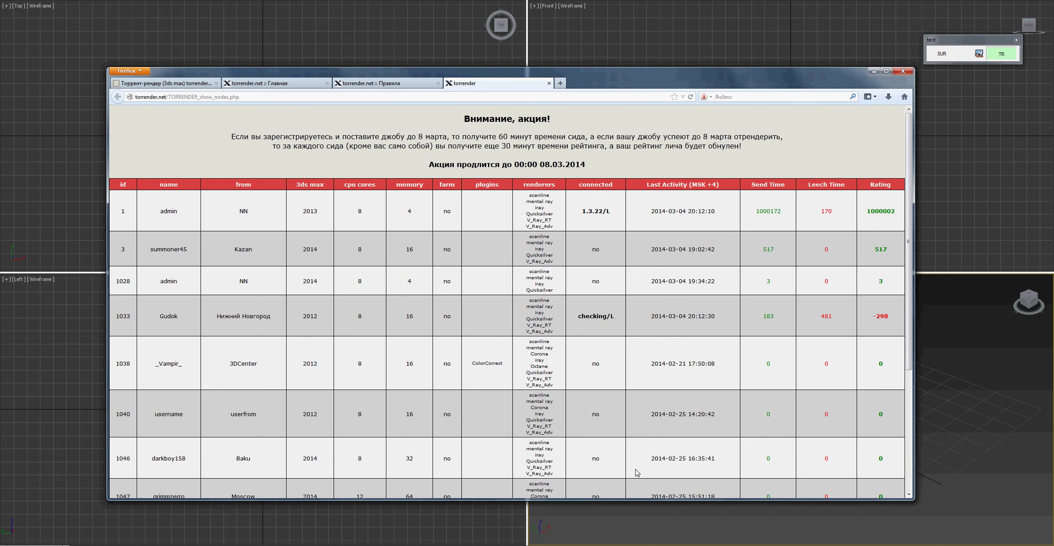
{"action": "scroll", "coordinate": [916, 261], "scroll_direction": "down", "scroll_amount": 1}
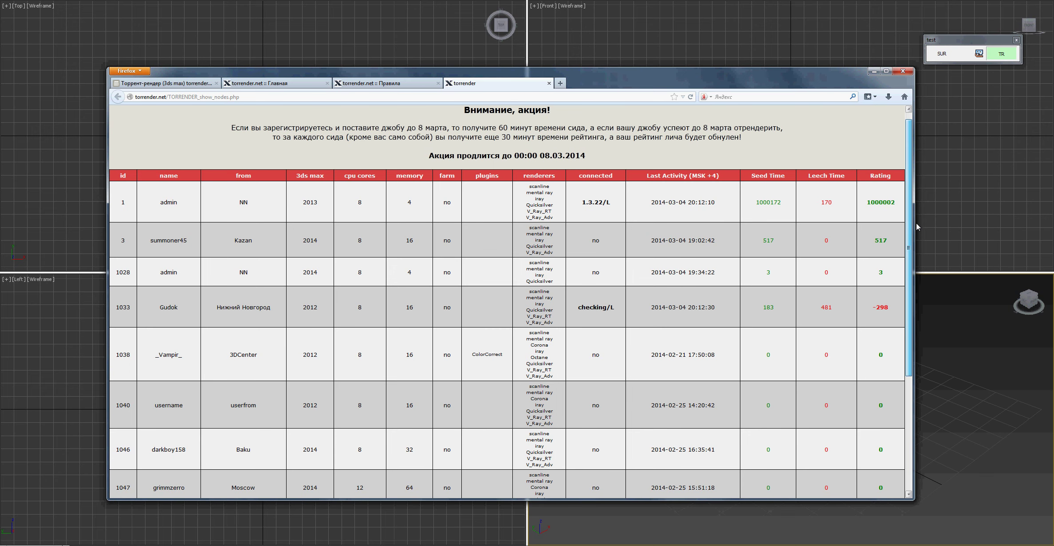
{"action": "scroll", "coordinate": [916, 217], "scroll_direction": "up", "scroll_amount": 1}
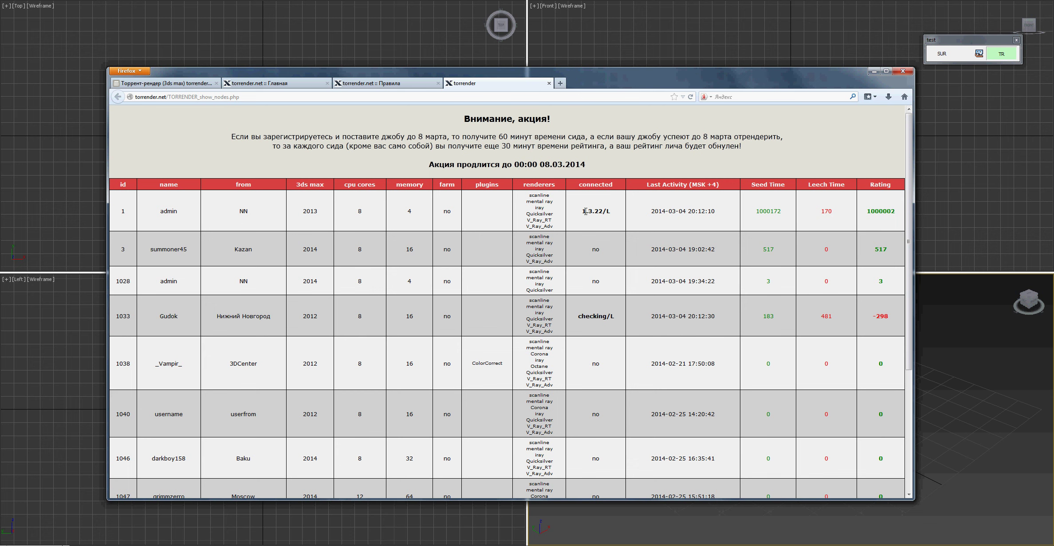
{"action": "double_click", "coordinate": [602, 210]}
{"action": "left_click", "coordinate": [872, 73]}
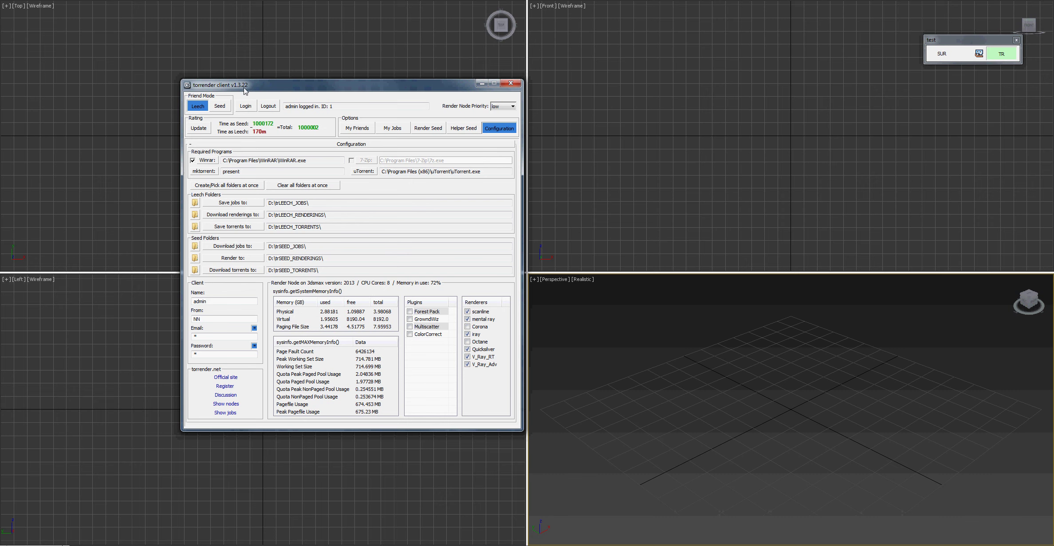
{"action": "left_click_drag", "start_coordinate": [260, 87], "coordinate": [240, 99]}
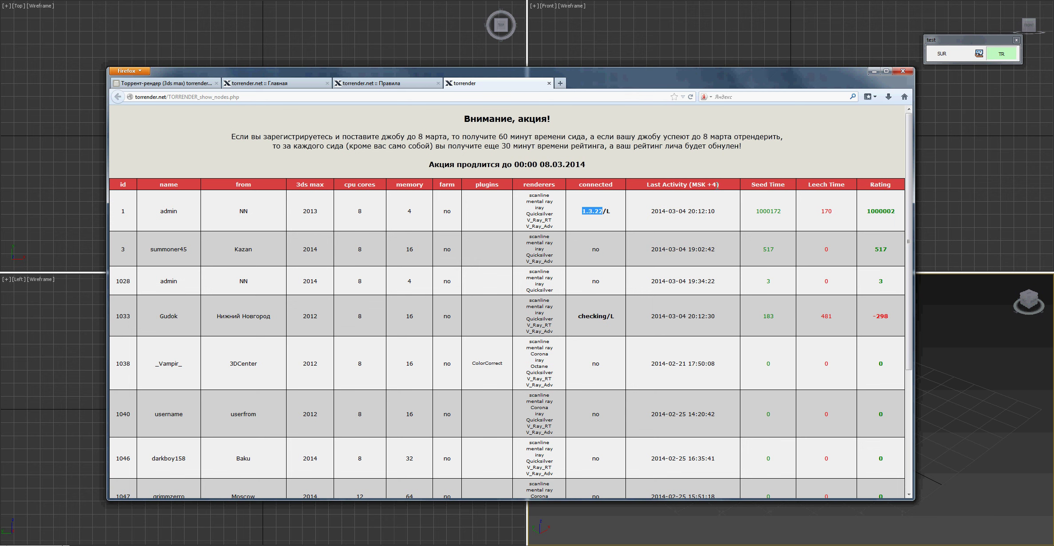
{"action": "left_click_drag", "start_coordinate": [717, 184], "coordinate": [707, 184]}
{"action": "left_click_drag", "start_coordinate": [912, 289], "coordinate": [910, 251]}
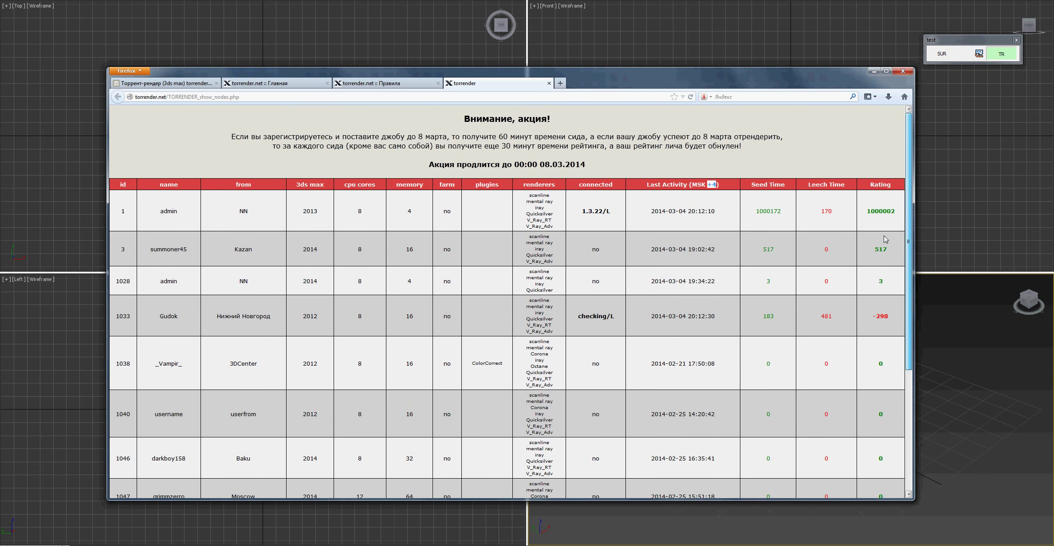
{"action": "left_click_drag", "start_coordinate": [620, 76], "coordinate": [610, 79]}
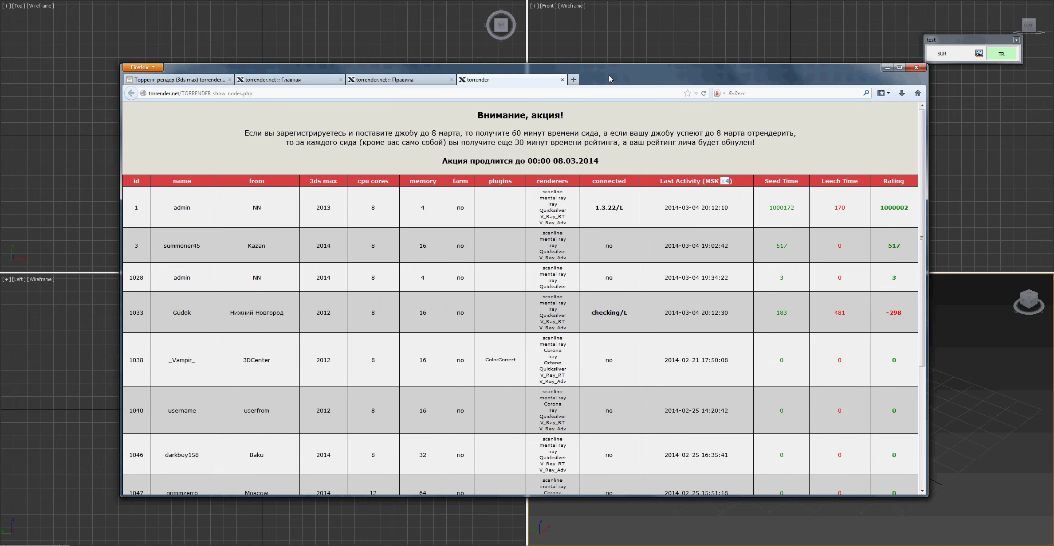
Bring the torrender client forward and update its rating to seed time 1000172, total 1000002.
{"action": "left_click", "coordinate": [888, 69]}
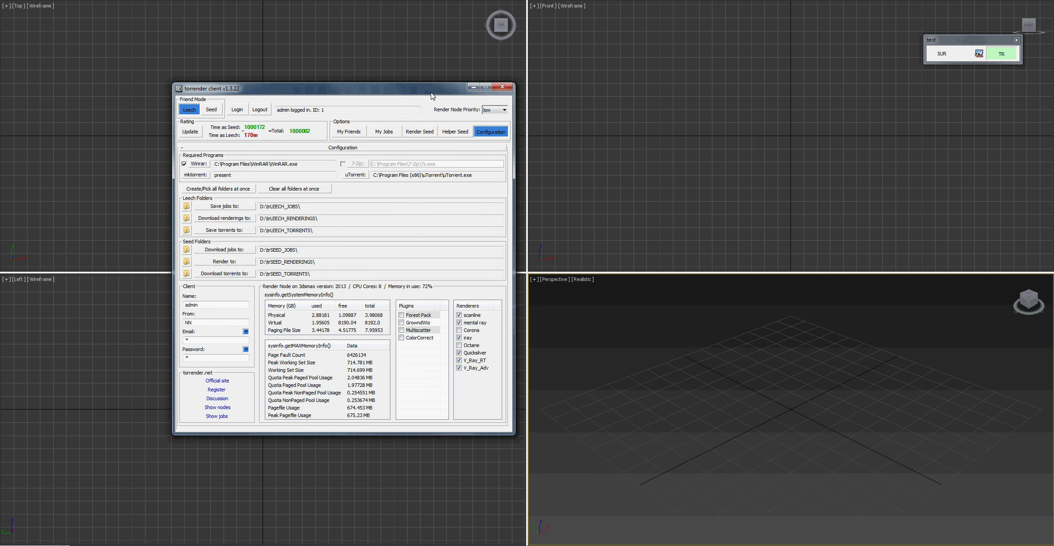
{"action": "left_click_drag", "start_coordinate": [432, 96], "coordinate": [510, 118]}
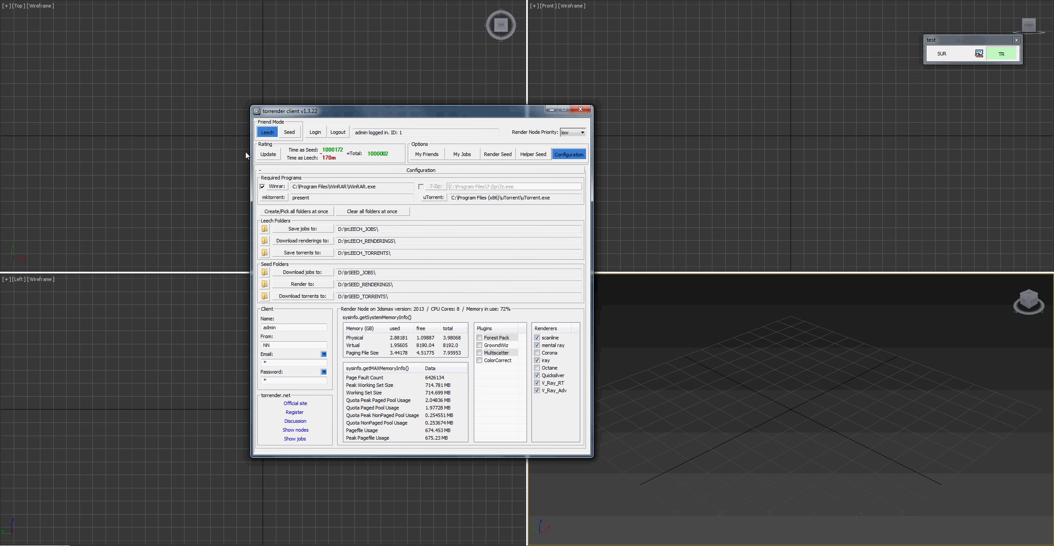
{"action": "left_click", "coordinate": [269, 154]}
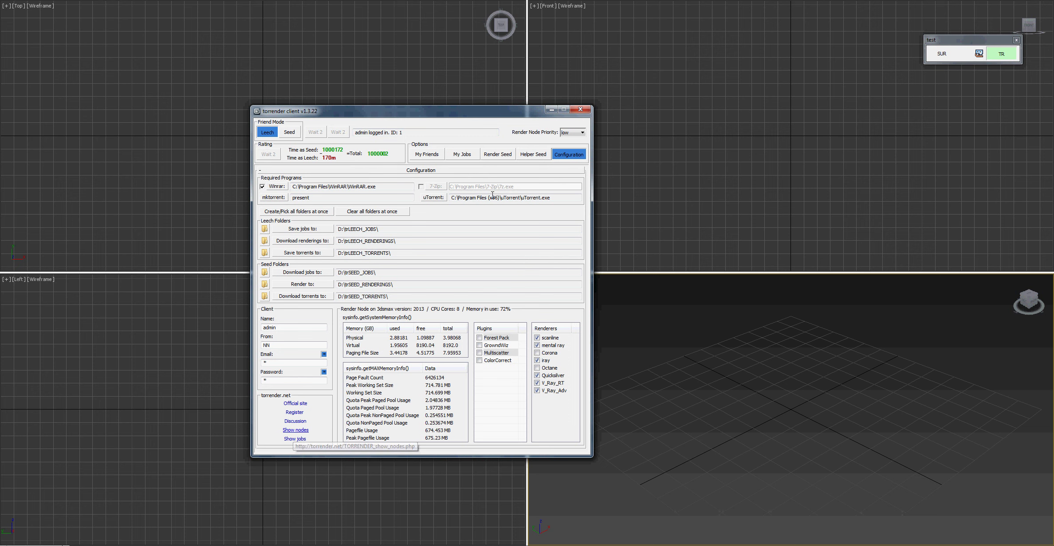
{"action": "left_click_drag", "start_coordinate": [504, 112], "coordinate": [528, 104]}
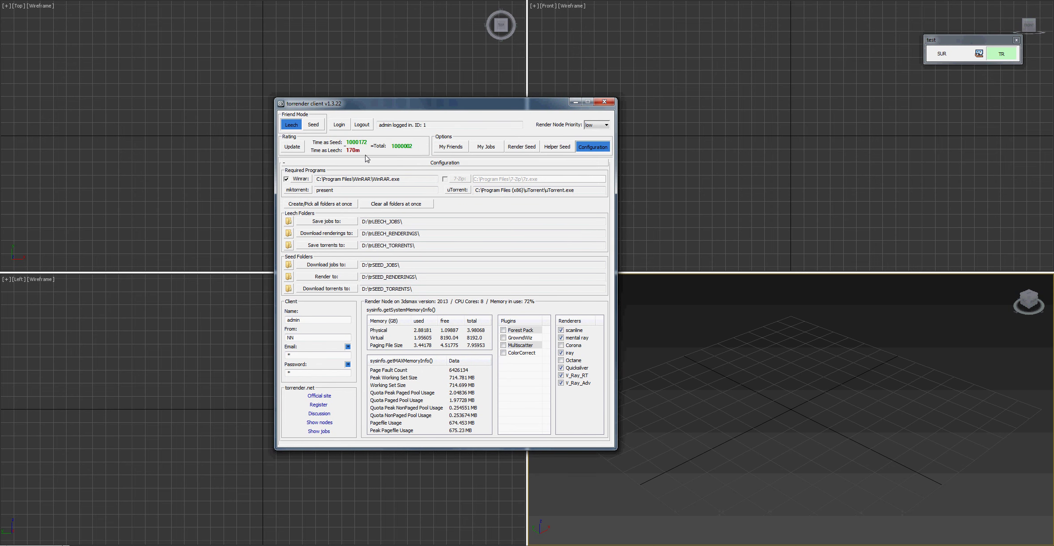
Open torrender.net's jobs page showing 4 of 9 jobs, with torrender_test_6 at 2%.
{"action": "left_click", "coordinate": [319, 432]}
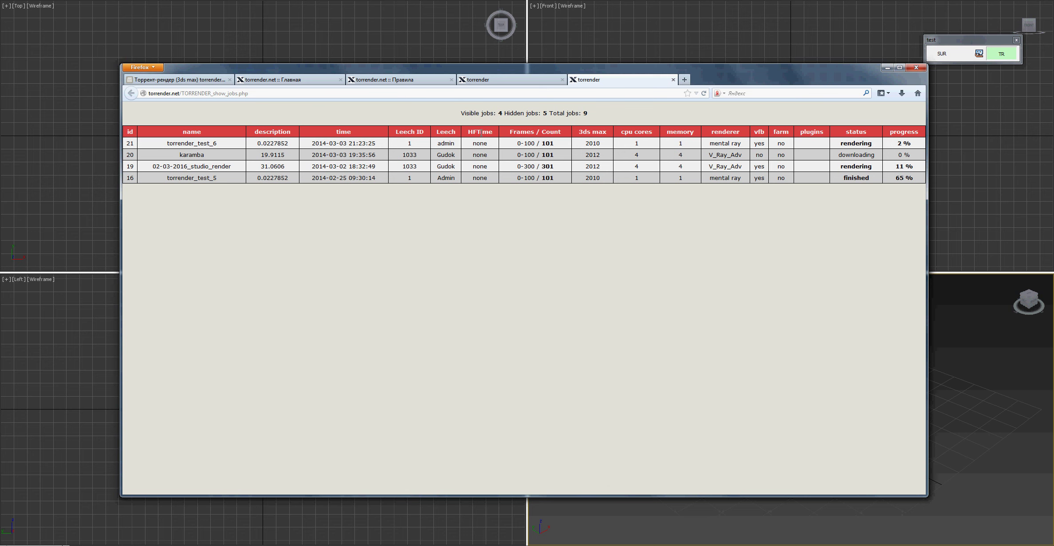
{"action": "left_click_drag", "start_coordinate": [473, 132], "coordinate": [488, 131]}
{"action": "left_click_drag", "start_coordinate": [776, 79], "coordinate": [718, 99]}
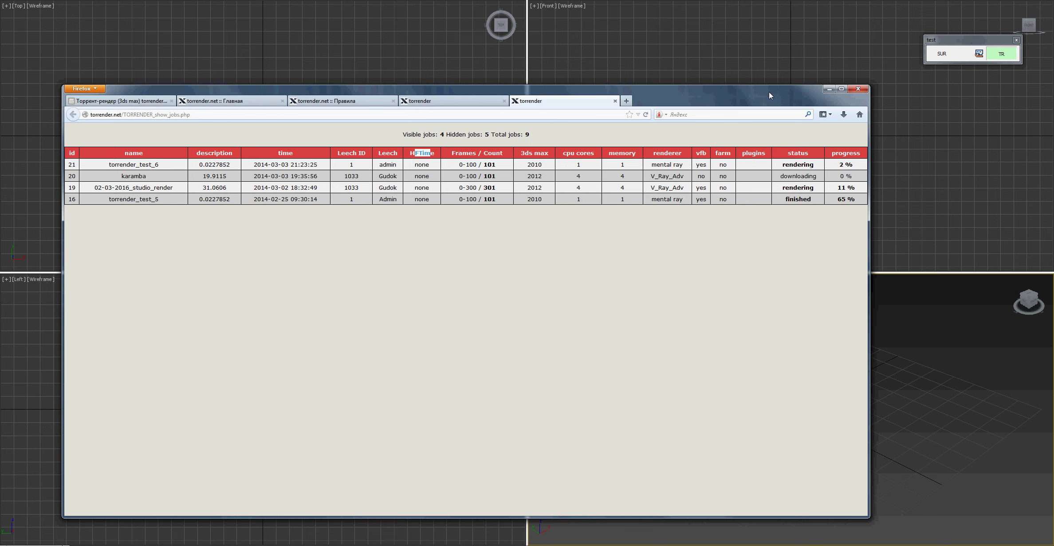
{"action": "left_click_drag", "start_coordinate": [748, 96], "coordinate": [832, 97]}
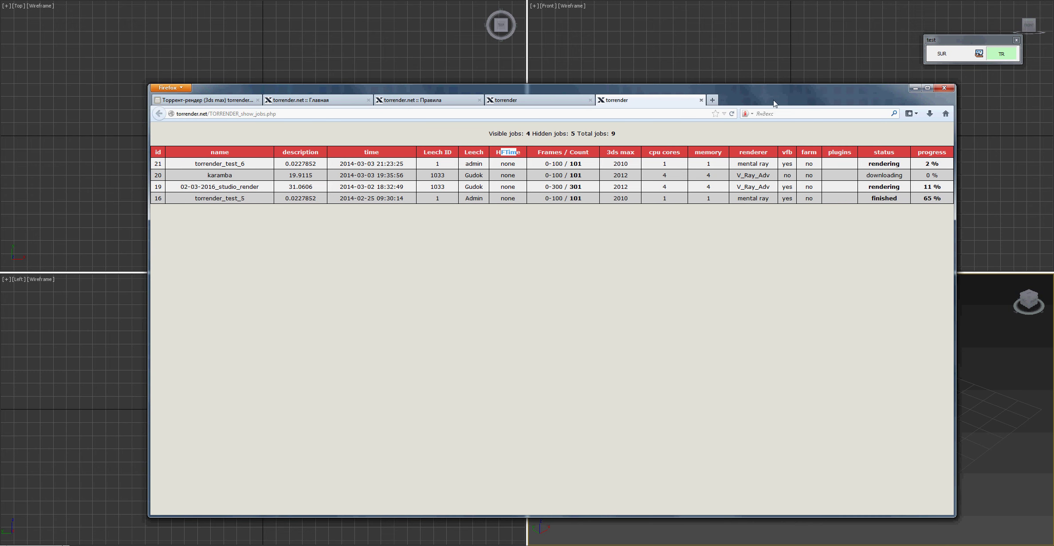
Minimize Firefox and reposition the torrender client on its Configuration page.
{"action": "left_click", "coordinate": [917, 89]}
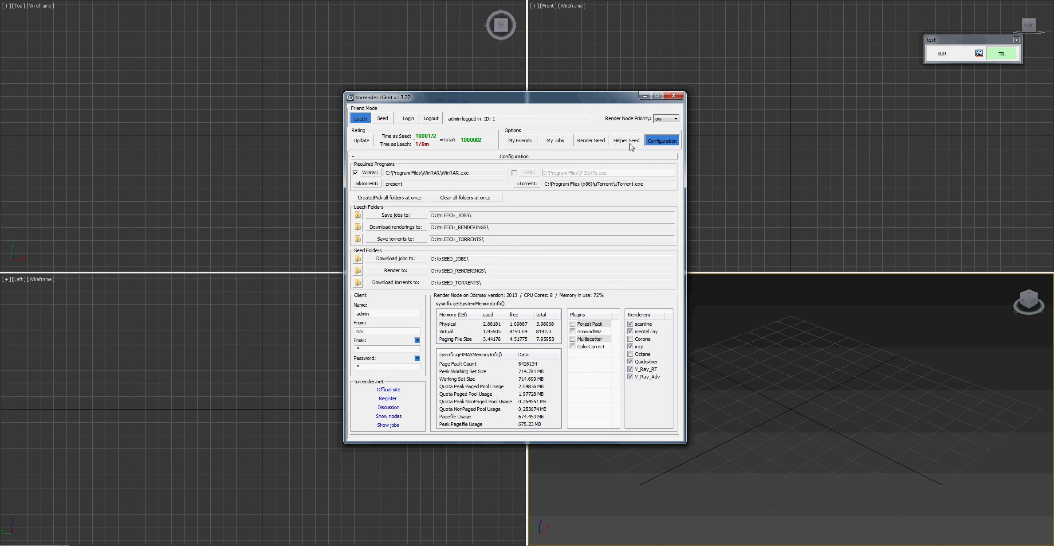
{"action": "mouse_move", "coordinate": [591, 102]}
{"action": "left_mouse_down"}
{"action": "mouse_move", "coordinate": [603, 99]}
{"action": "mouse_move", "coordinate": [578, 104]}
{"action": "left_mouse_up"}
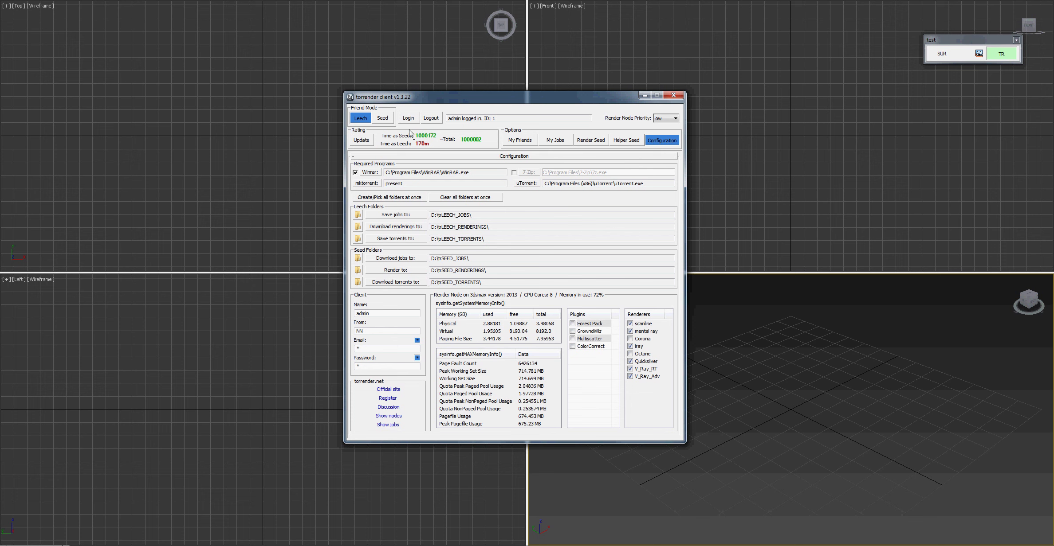
Show the client's empty My Friends list and make the client window shorter.
{"action": "left_click", "coordinate": [516, 143]}
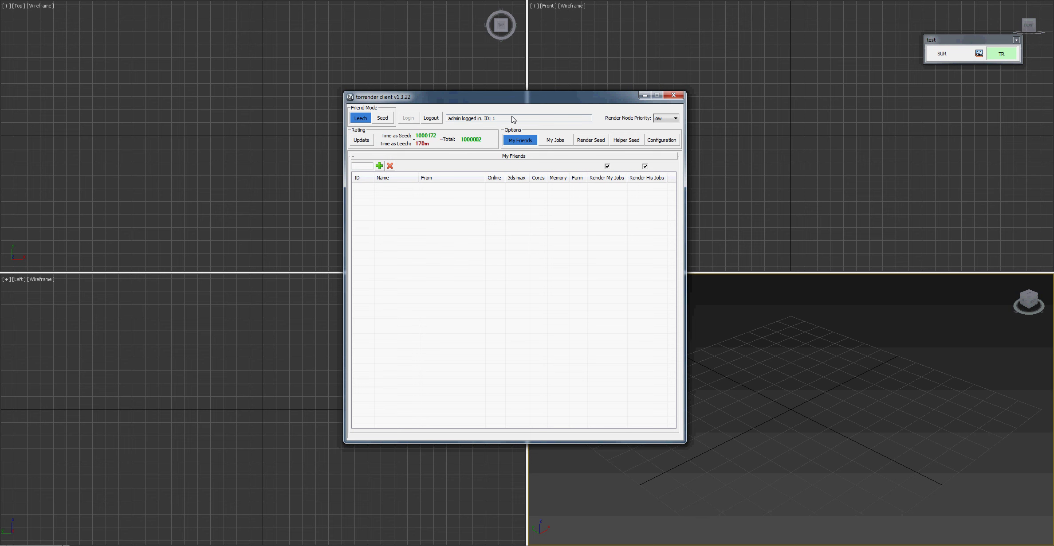
{"action": "left_click_drag", "start_coordinate": [527, 102], "coordinate": [522, 142]}
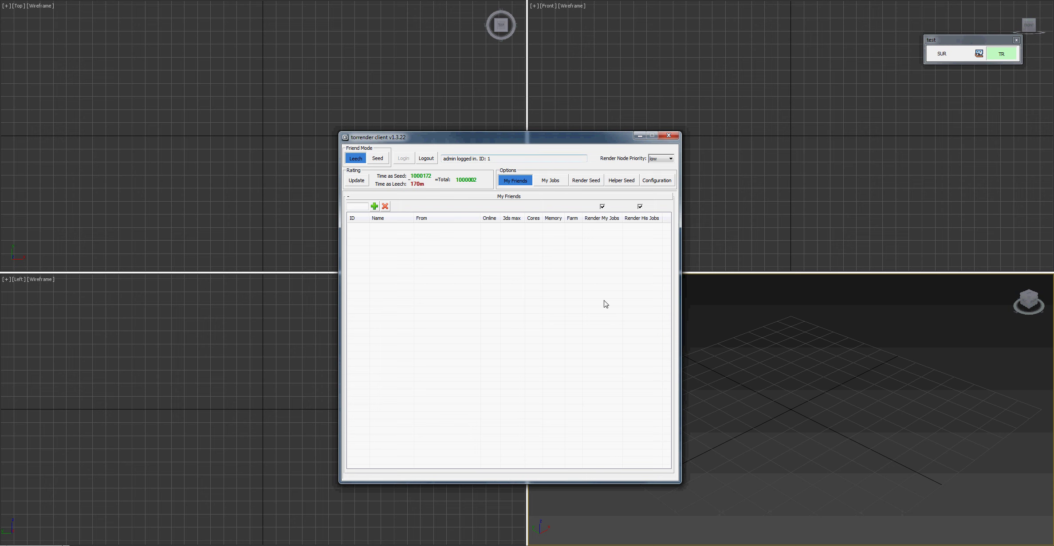
{"action": "mouse_move", "coordinate": [527, 483]}
{"action": "left_mouse_down"}
{"action": "mouse_move", "coordinate": [528, 412]}
{"action": "mouse_move", "coordinate": [533, 488]}
{"action": "left_mouse_up"}
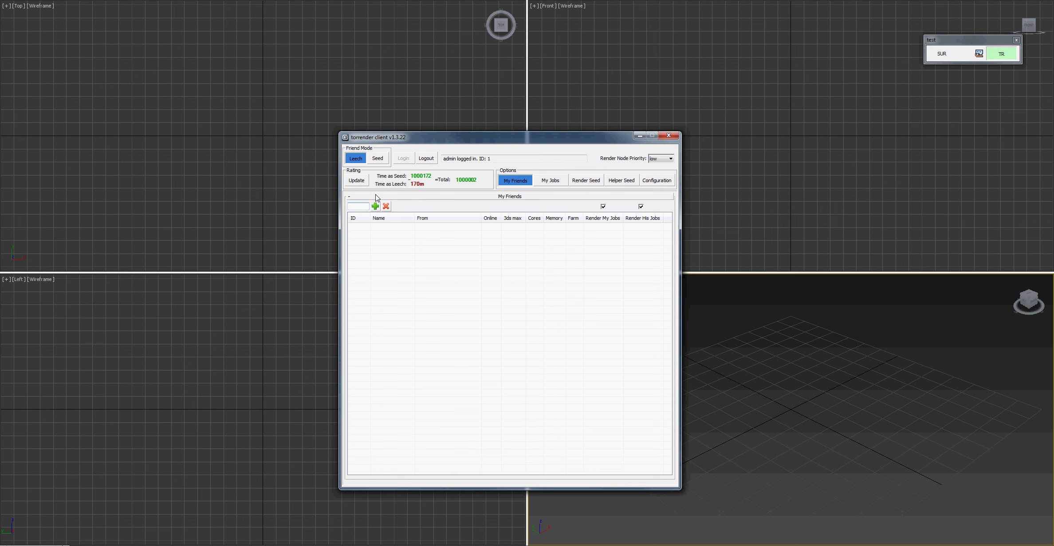
{"action": "left_click_drag", "start_coordinate": [454, 142], "coordinate": [470, 134]}
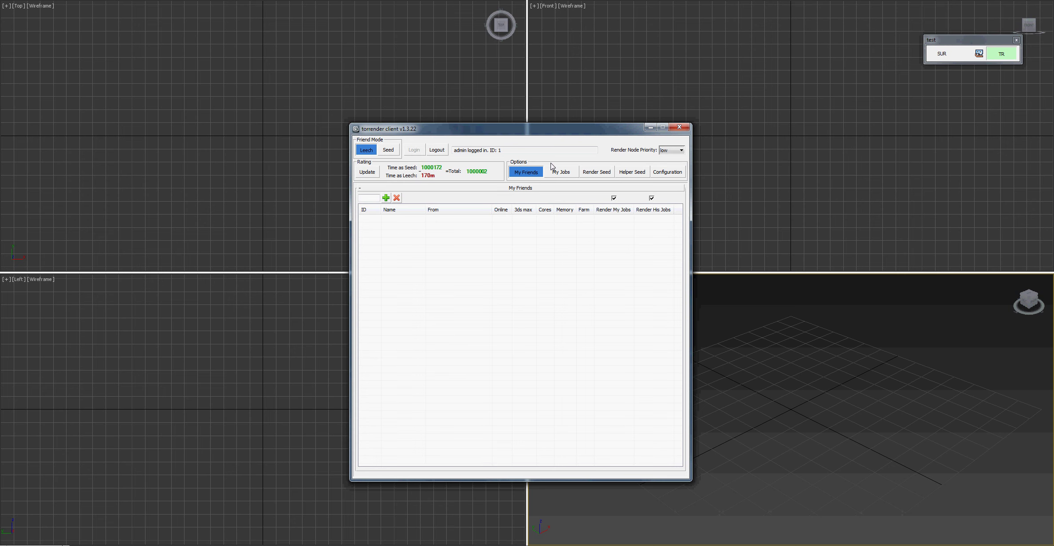
Bring back the torrender.net Show Nodes table and scroll through all 11 render nodes.
{"action": "left_click", "coordinate": [164, 535]}
{"action": "left_click", "coordinate": [524, 101]}
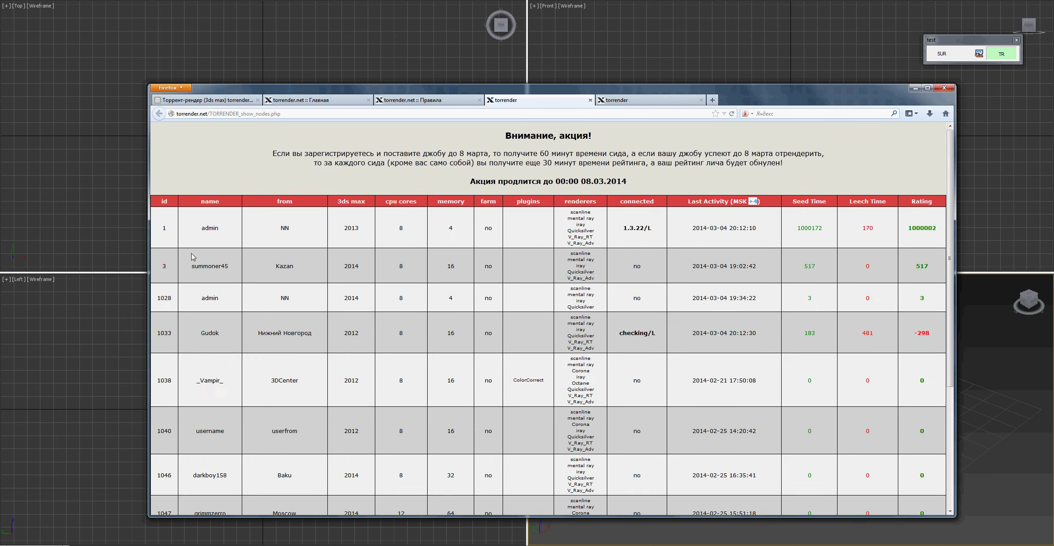
{"action": "scroll", "coordinate": [222, 287], "scroll_direction": "down", "scroll_amount": 5}
{"action": "scroll", "coordinate": [232, 386], "scroll_direction": "down", "scroll_amount": 1}
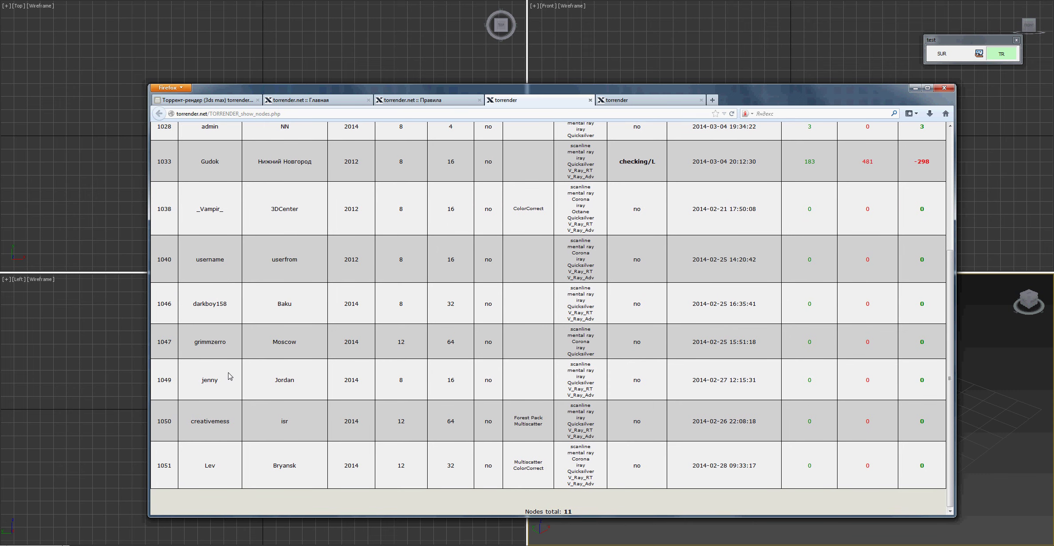
{"action": "scroll", "coordinate": [250, 273], "scroll_direction": "up", "scroll_amount": 4}
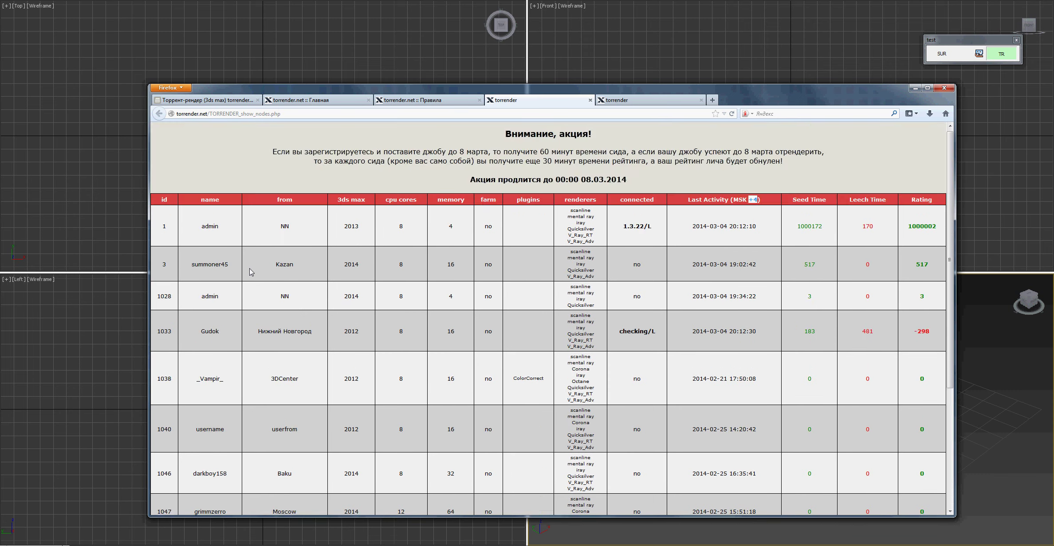
{"action": "scroll", "coordinate": [196, 355], "scroll_direction": "down", "scroll_amount": 4}
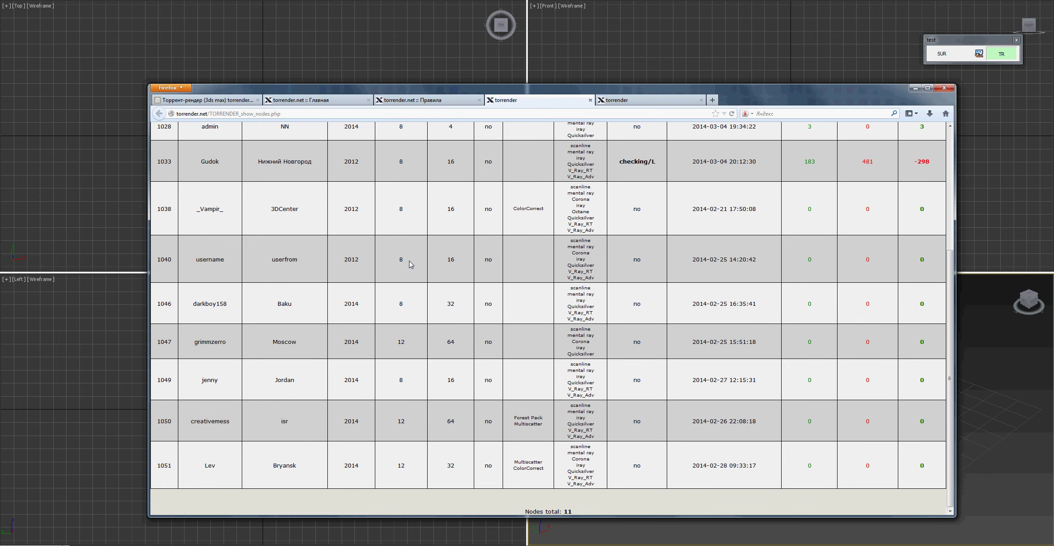
{"action": "scroll", "coordinate": [390, 280], "scroll_direction": "up", "scroll_amount": 4}
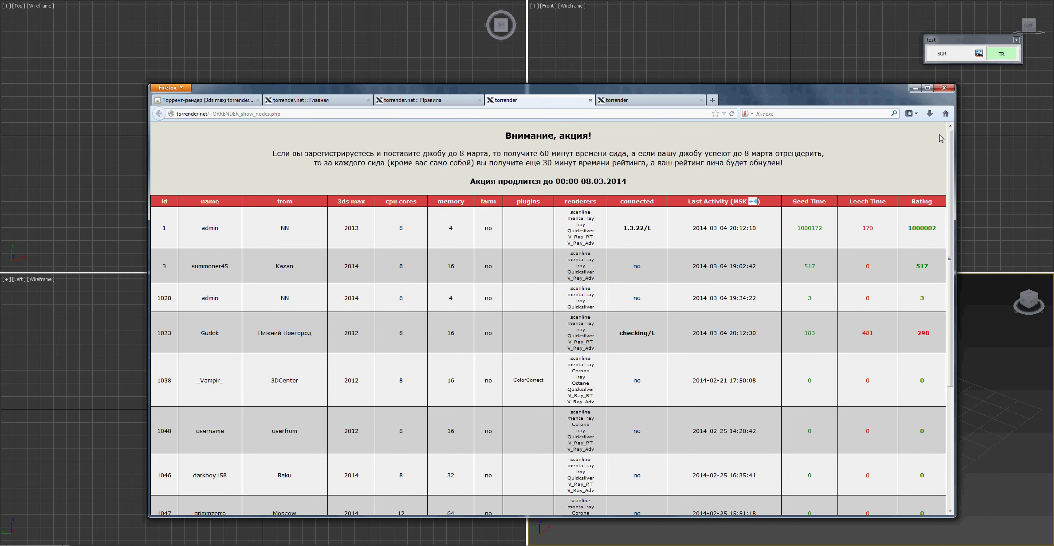
Return to the torrender client and add friend 1038 from 3DCenter by ID.
{"action": "left_click", "coordinate": [915, 88]}
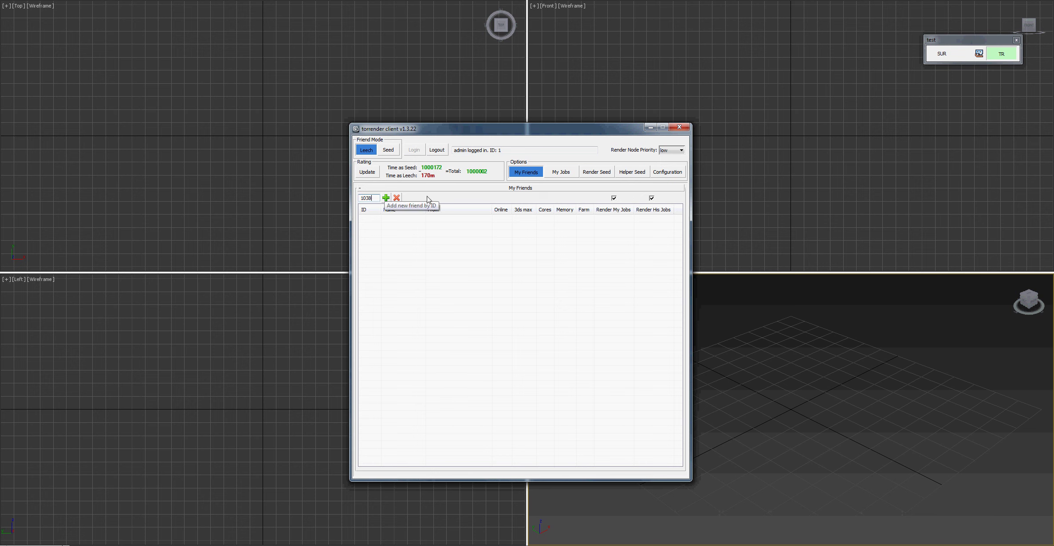
{"action": "left_click", "coordinate": [385, 199]}
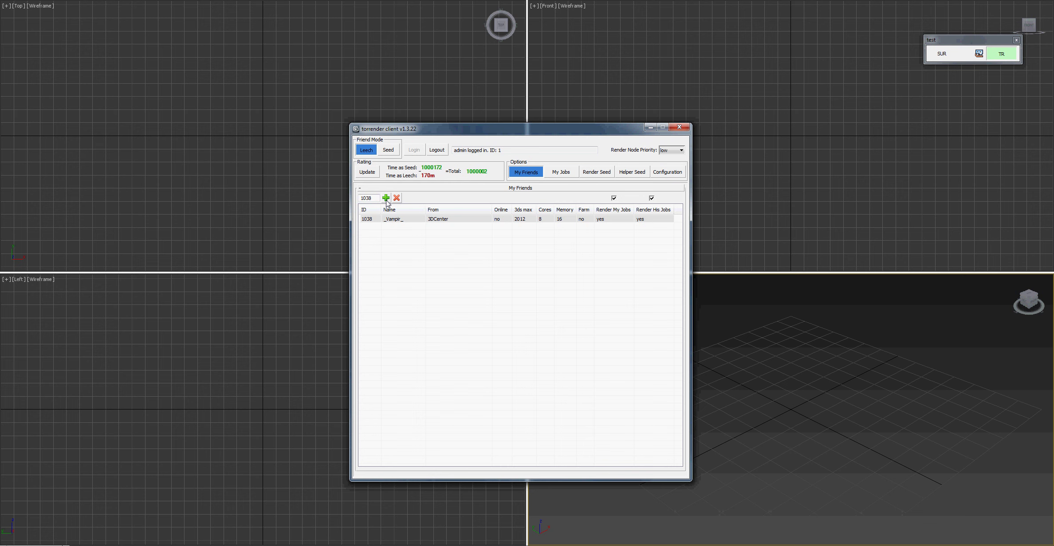
{"action": "left_click", "coordinate": [461, 221]}
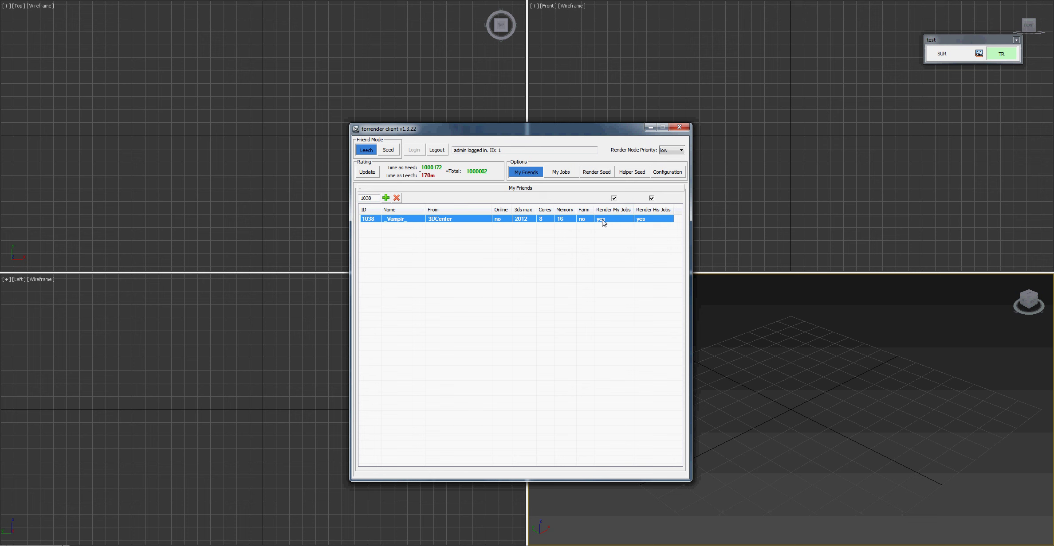
{"action": "left_click", "coordinate": [651, 218]}
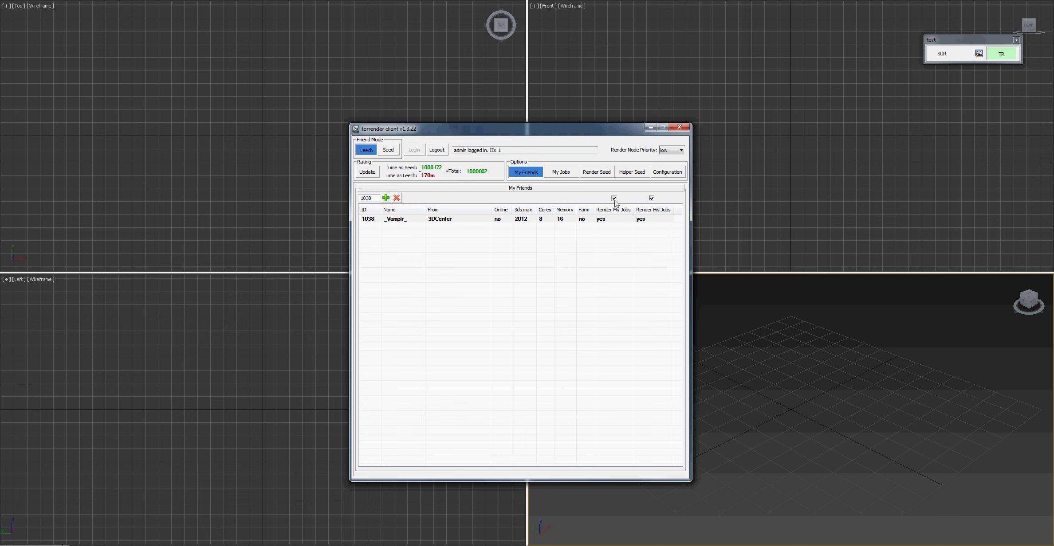
{"action": "left_click", "coordinate": [614, 198]}
{"action": "left_click", "coordinate": [642, 220]}
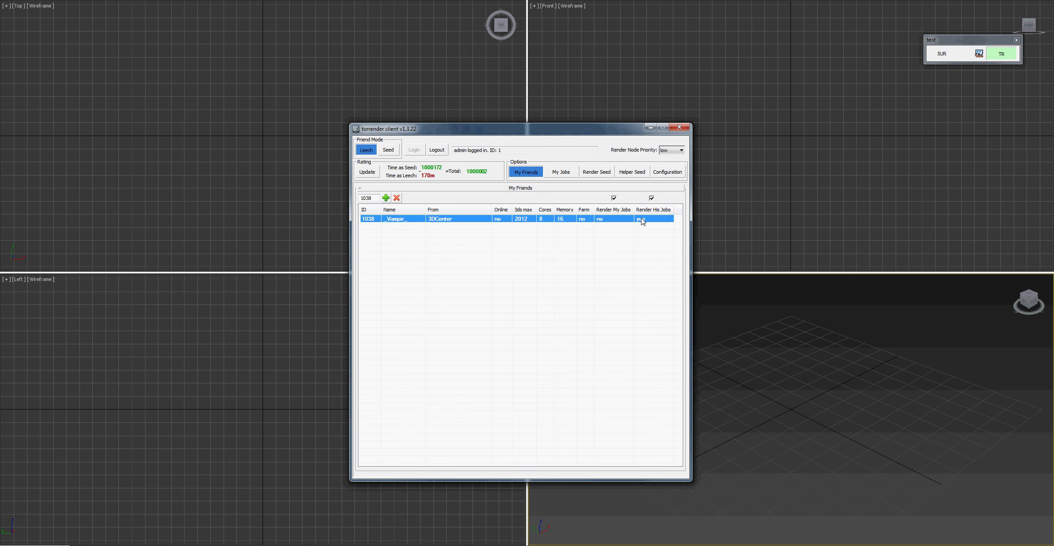
{"action": "left_click", "coordinate": [613, 224]}
{"action": "left_click", "coordinate": [652, 198]}
Add friend 1050 from isr by ID, dismissing the Wrong ID warning.
{"action": "left_click_drag", "start_coordinate": [375, 197], "coordinate": [363, 198]}
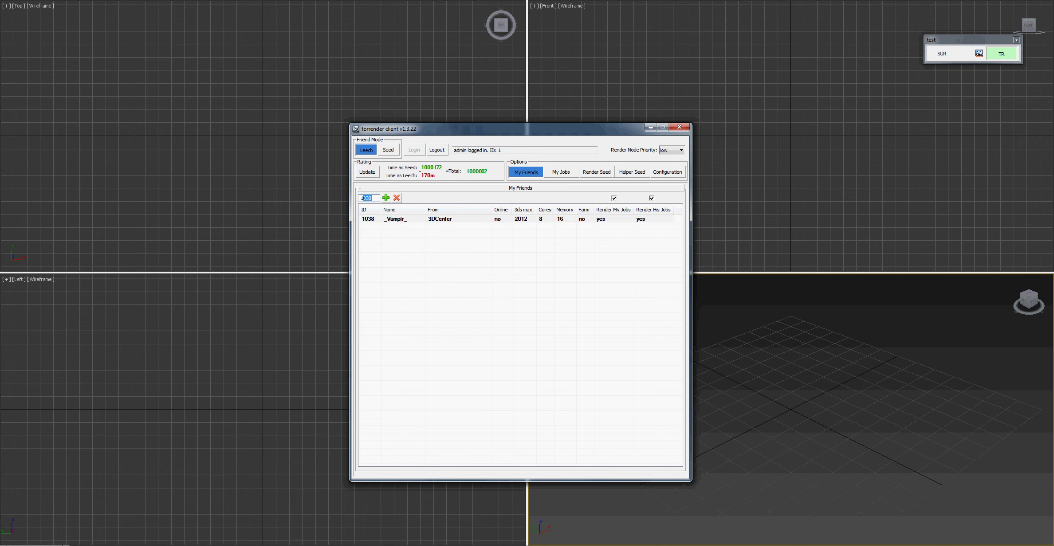
{"action": "type", "text": "050"}
{"action": "left_click", "coordinate": [385, 198]}
{"action": "left_click", "coordinate": [369, 199]}
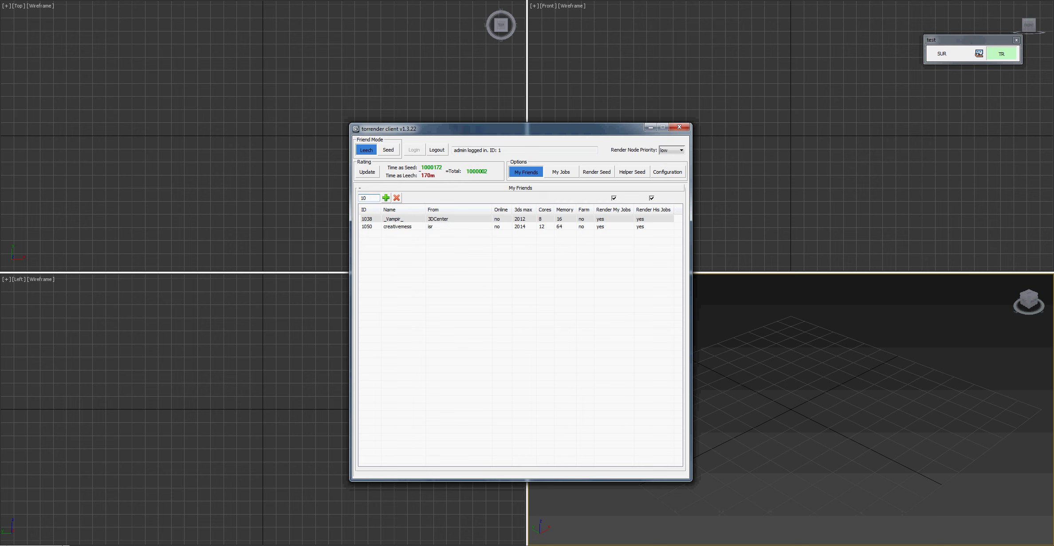
{"action": "left_click", "coordinate": [385, 200]}
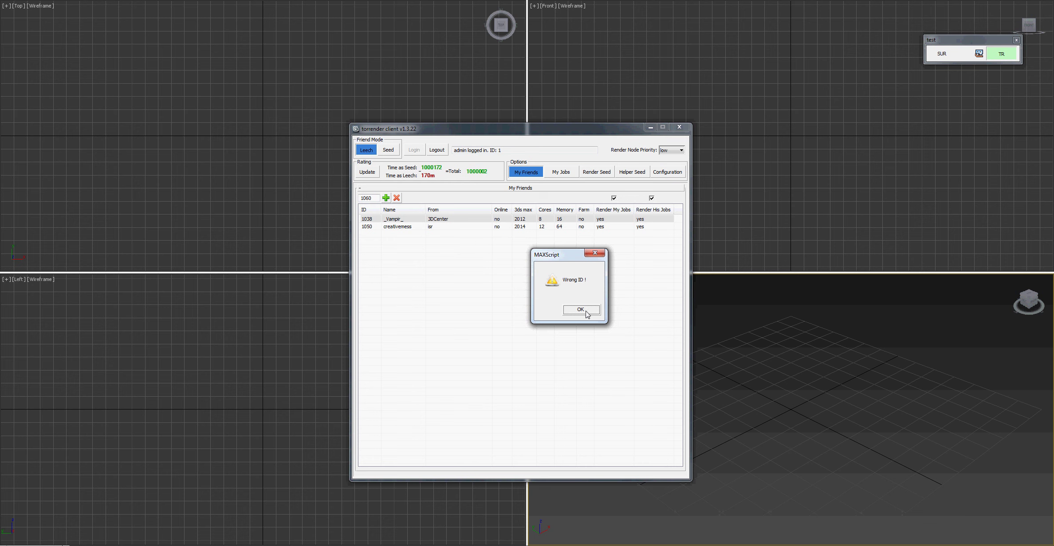
{"action": "key", "text": "Return"}
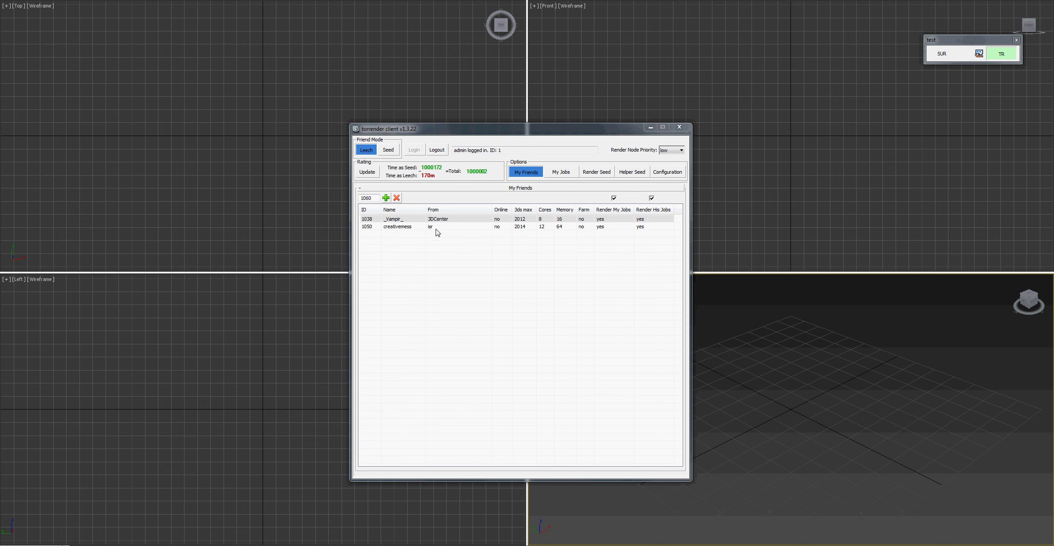
{"action": "left_click", "coordinate": [559, 227]}
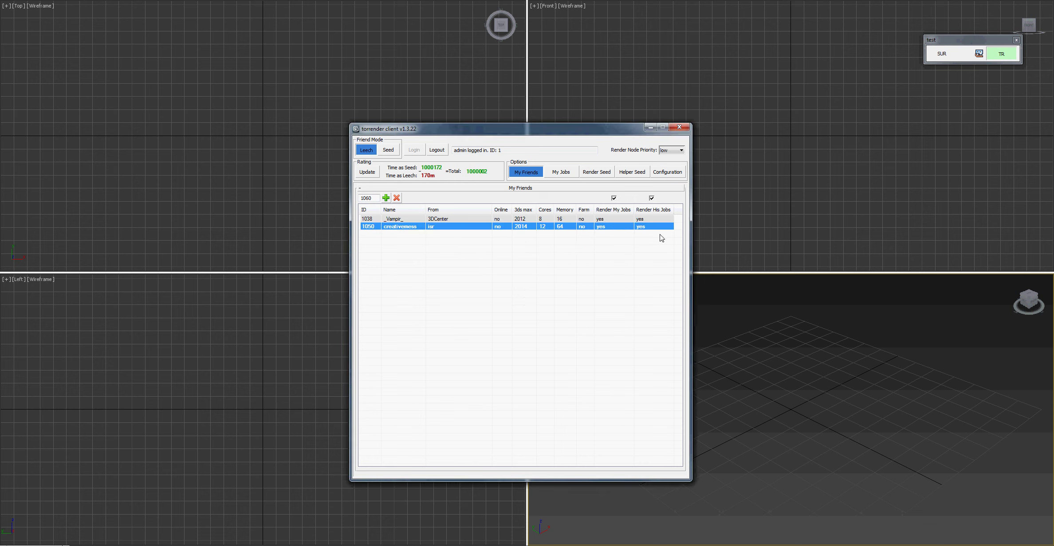
Toggle both render-permission header checkboxes off and back on for all friends.
{"action": "left_click", "coordinate": [614, 198]}
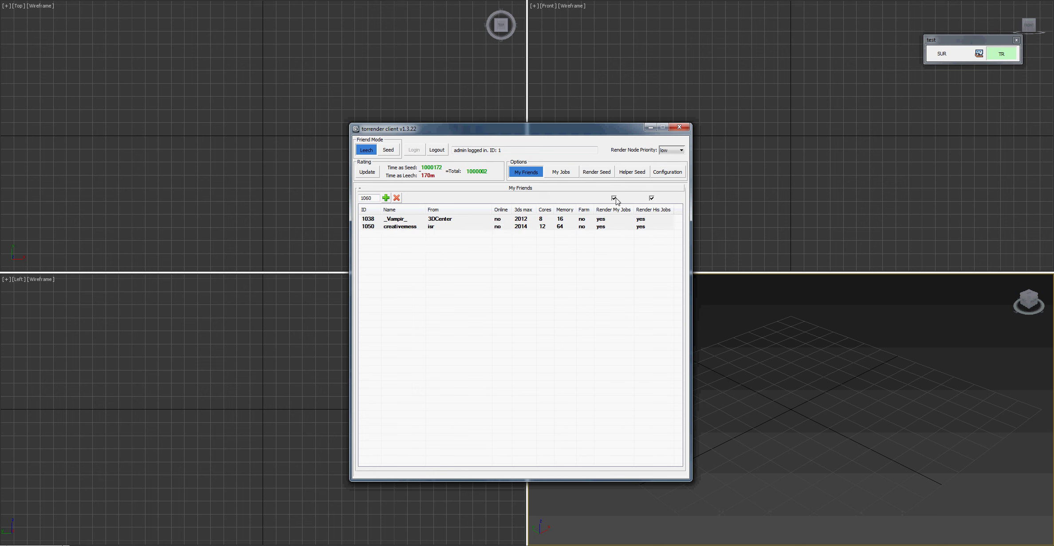
{"action": "left_click", "coordinate": [651, 198]}
{"action": "left_click", "coordinate": [651, 198]}
{"action": "left_click", "coordinate": [614, 198]}
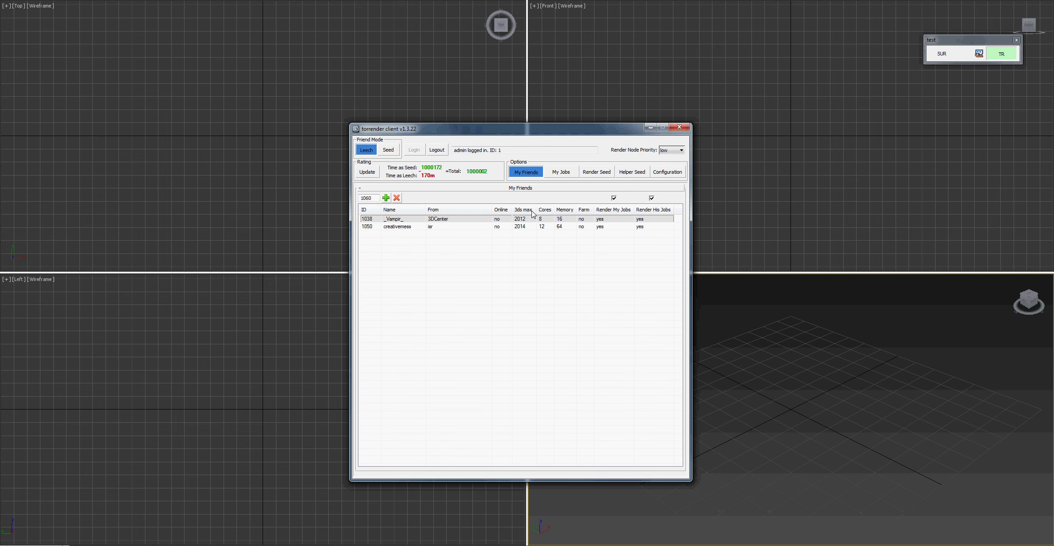
{"action": "left_click_drag", "start_coordinate": [575, 133], "coordinate": [486, 110]}
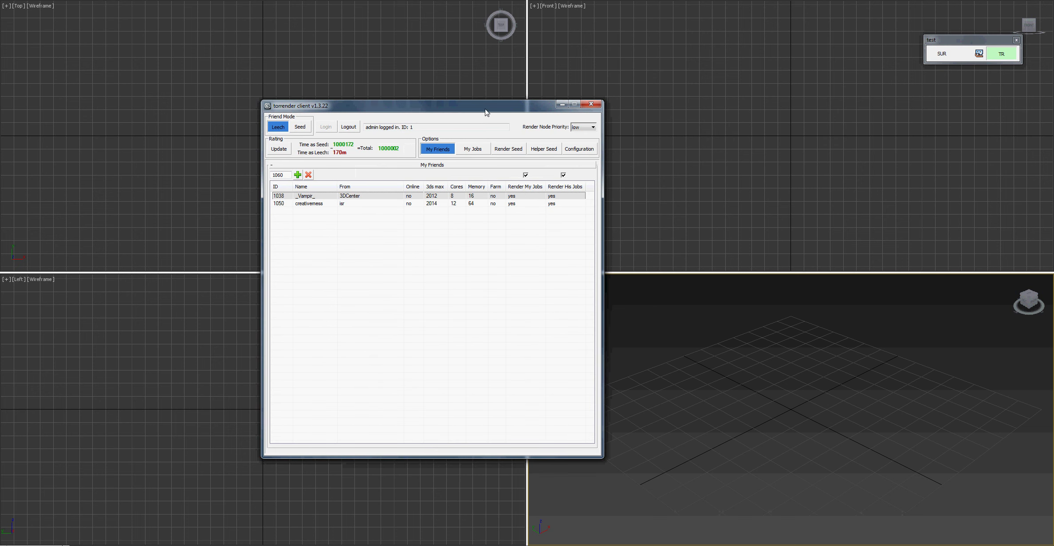
Show the client's My Jobs list and drag out a box in the Perspective viewport.
{"action": "left_click", "coordinate": [472, 149]}
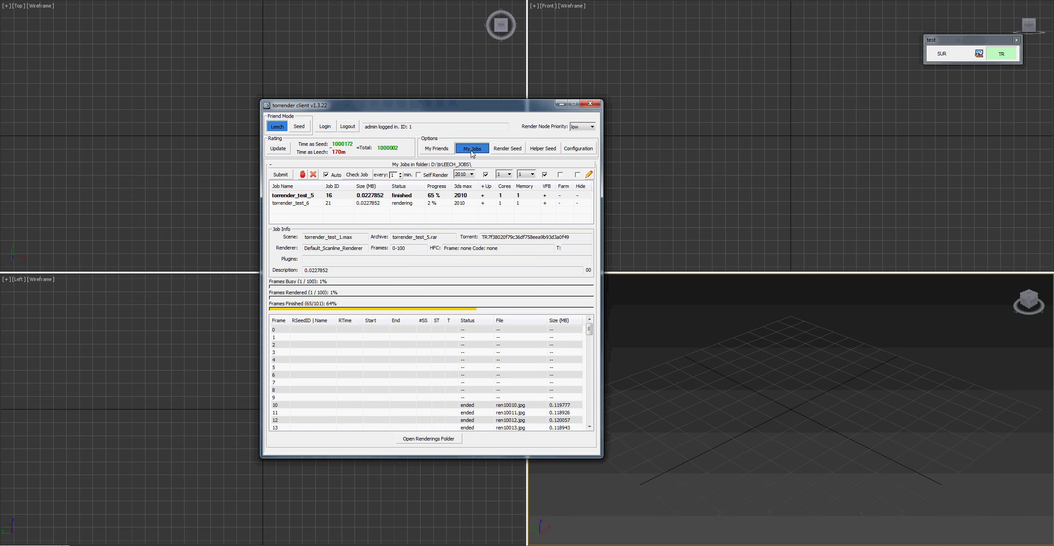
{"action": "mouse_move", "coordinate": [478, 108]}
{"action": "left_mouse_down"}
{"action": "mouse_move", "coordinate": [394, 112]}
{"action": "mouse_move", "coordinate": [394, 98]}
{"action": "left_mouse_up"}
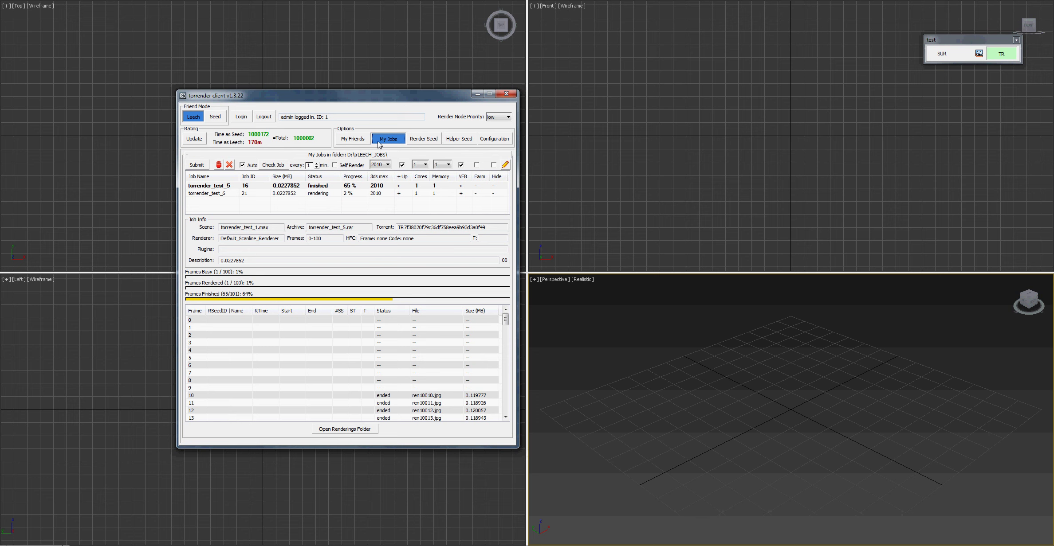
{"action": "mouse_move", "coordinate": [387, 92]}
{"action": "left_mouse_down"}
{"action": "mouse_move", "coordinate": [382, 84]}
{"action": "mouse_move", "coordinate": [419, 111]}
{"action": "left_mouse_up"}
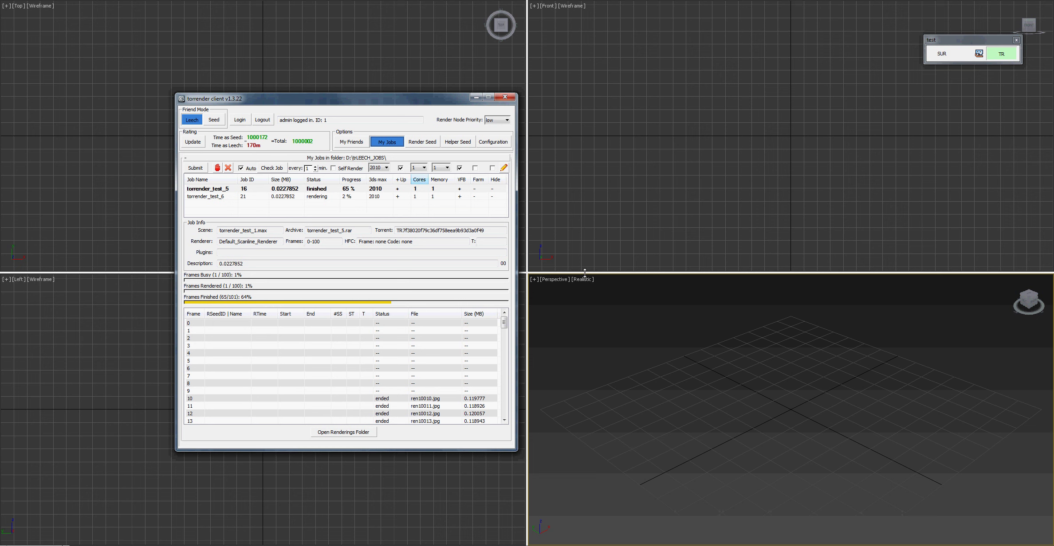
{"action": "left_click", "coordinate": [781, 419]}
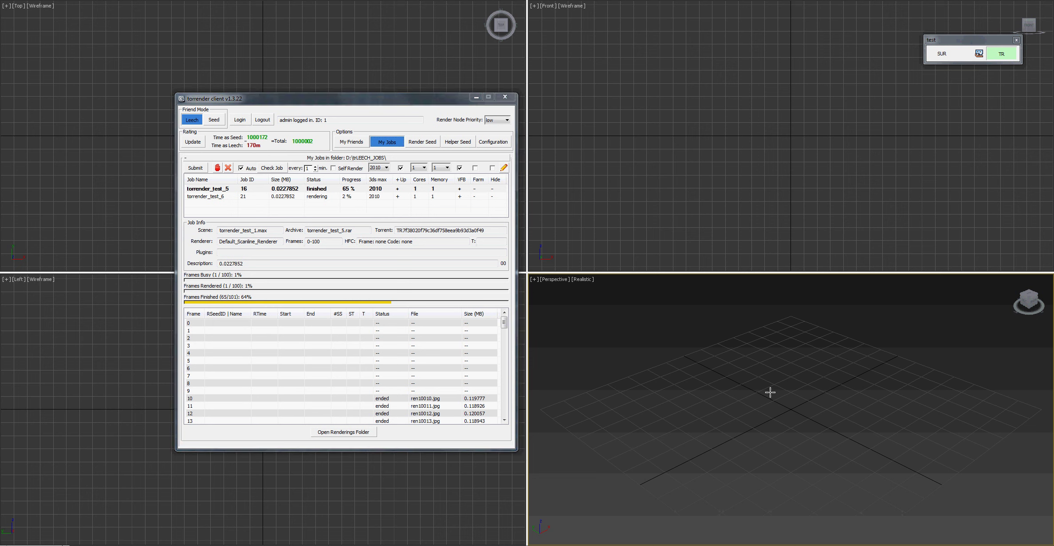
{"action": "left_click_drag", "start_coordinate": [770, 392], "coordinate": [772, 443]}
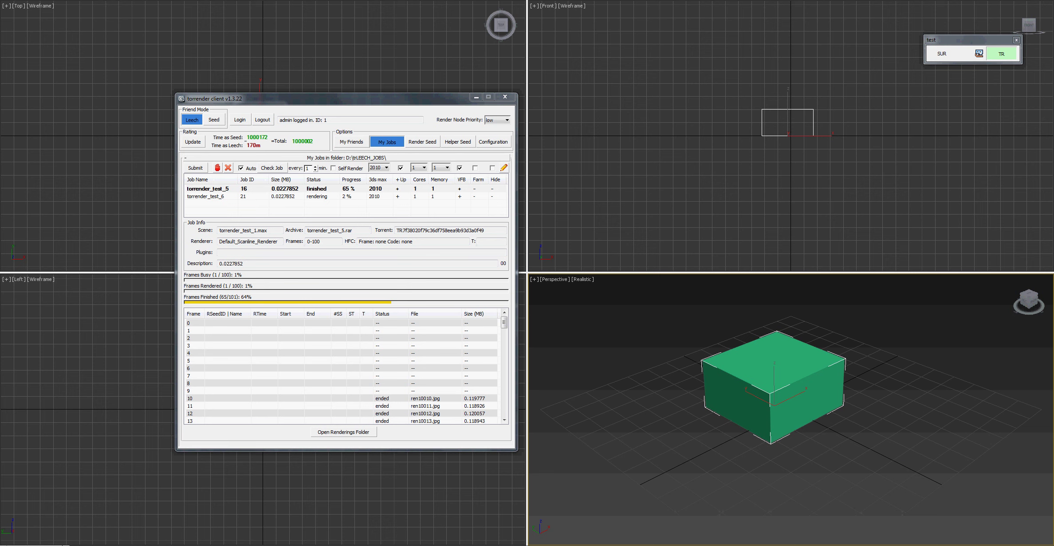
Save the box scene through Save As under the file name 333.max.
{"action": "key", "text": "alt+f"}
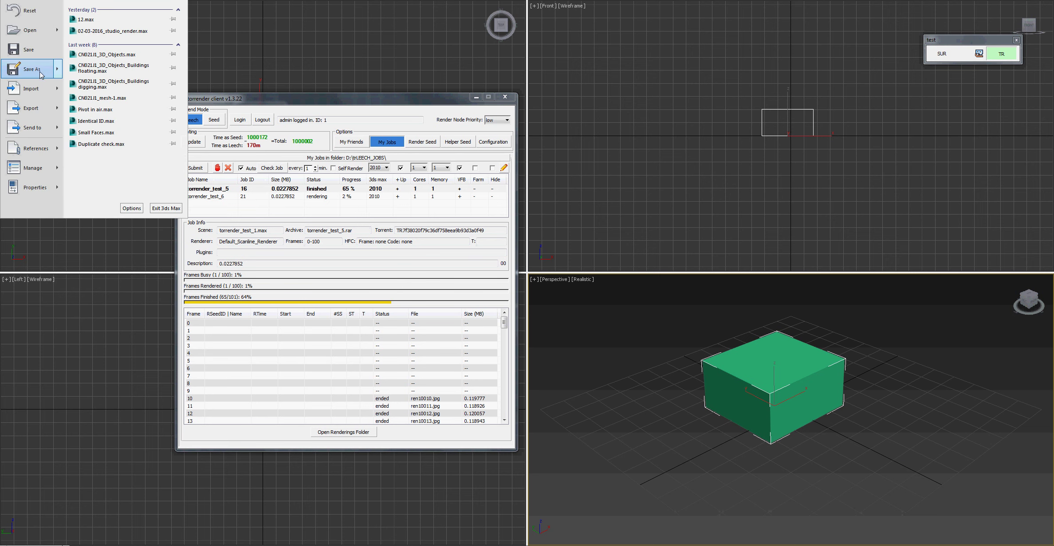
{"action": "left_click", "coordinate": [120, 8]}
{"action": "type", "text": "333"}
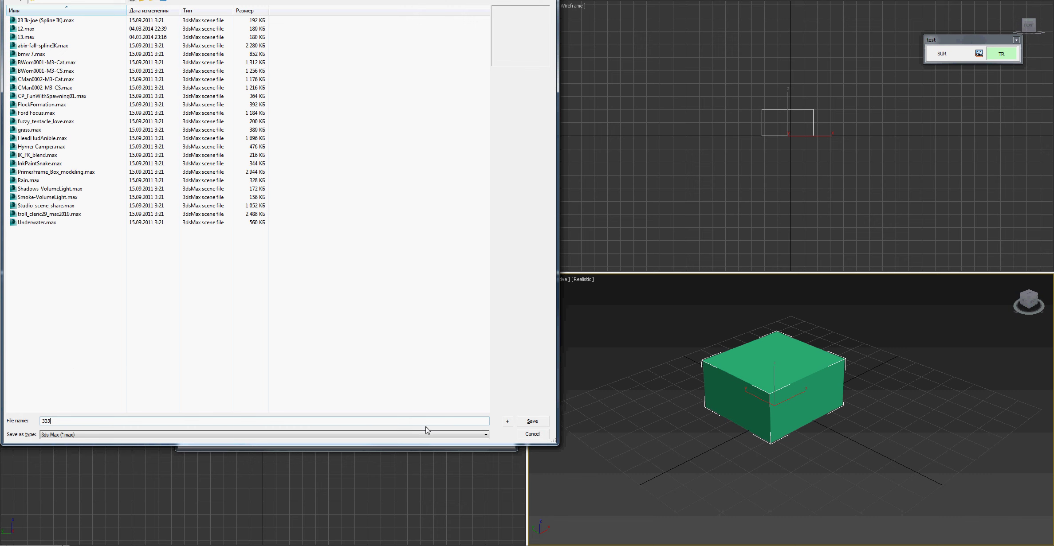
{"action": "left_click", "coordinate": [542, 424]}
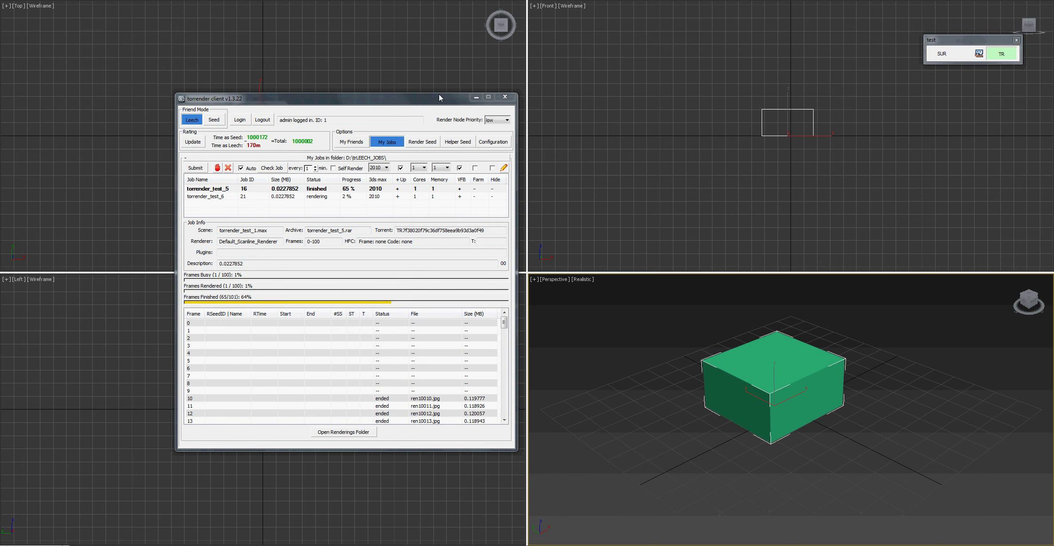
{"action": "left_click_drag", "start_coordinate": [439, 98], "coordinate": [442, 91]}
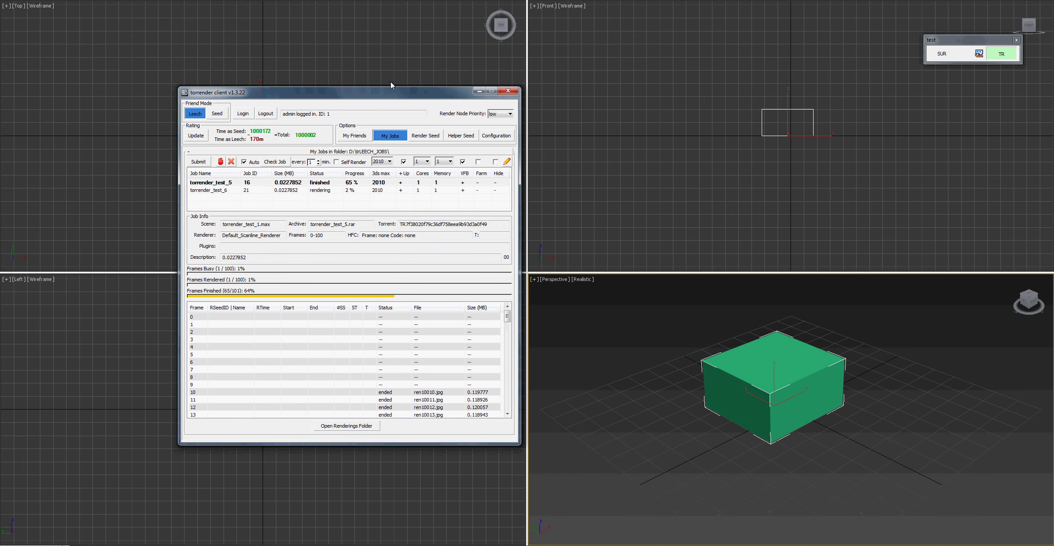
Start a new job for 333.max, answering Нет to the HFCode hash-frame prompt.
{"action": "left_click", "coordinate": [199, 162]}
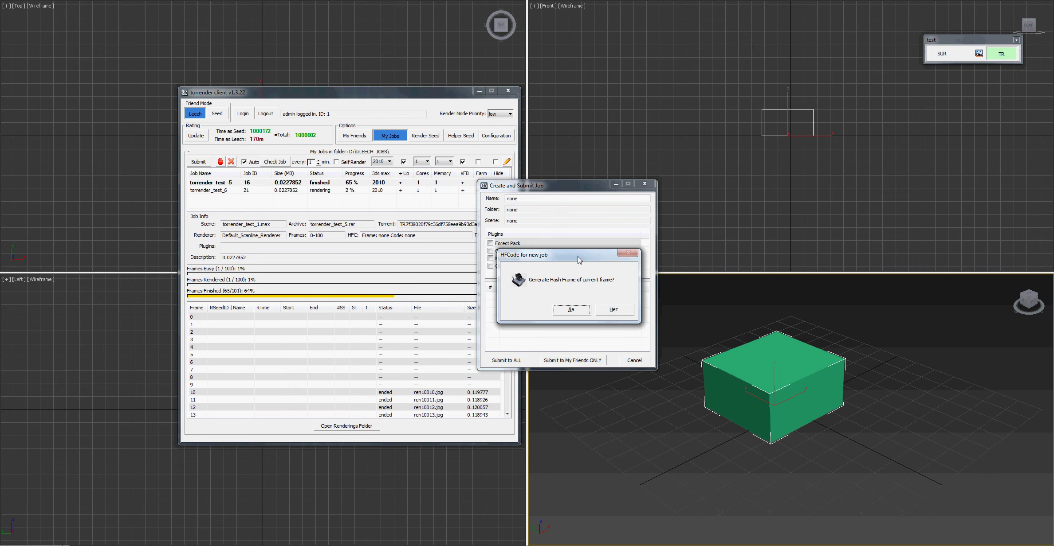
{"action": "left_click_drag", "start_coordinate": [568, 257], "coordinate": [641, 260]}
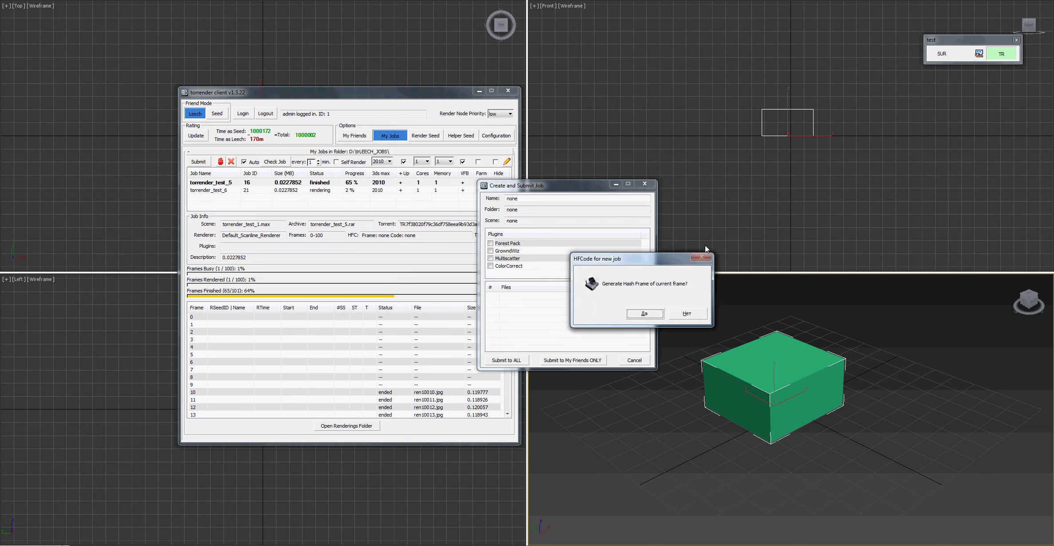
{"action": "left_click_drag", "start_coordinate": [705, 245], "coordinate": [709, 246]}
{"action": "left_click", "coordinate": [764, 302]}
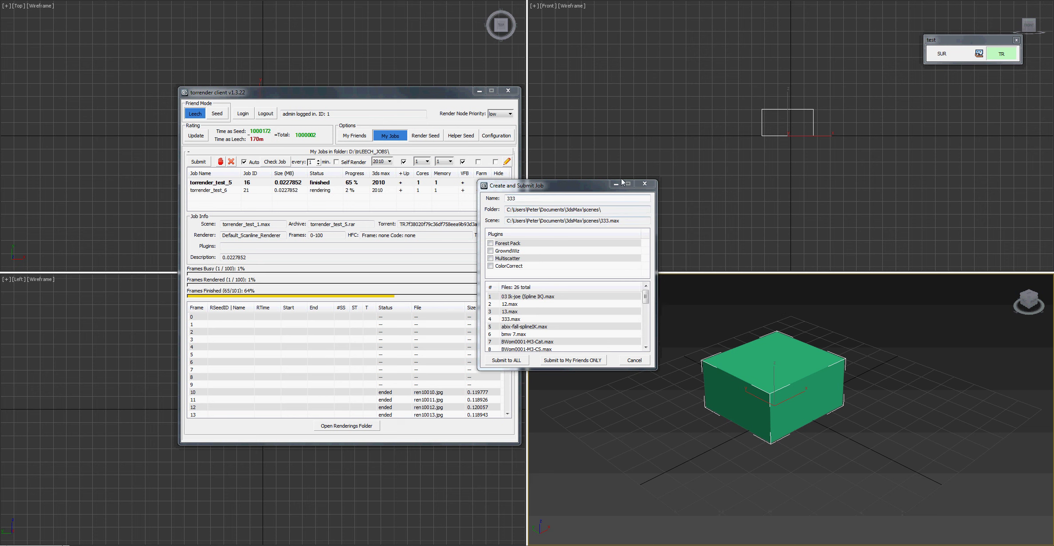
Reposition and enlarge the Create and Submit Job dialog for zzzzz to list more files.
{"action": "left_click_drag", "start_coordinate": [622, 182], "coordinate": [660, 177]}
{"action": "left_click_drag", "start_coordinate": [686, 293], "coordinate": [683, 325]}
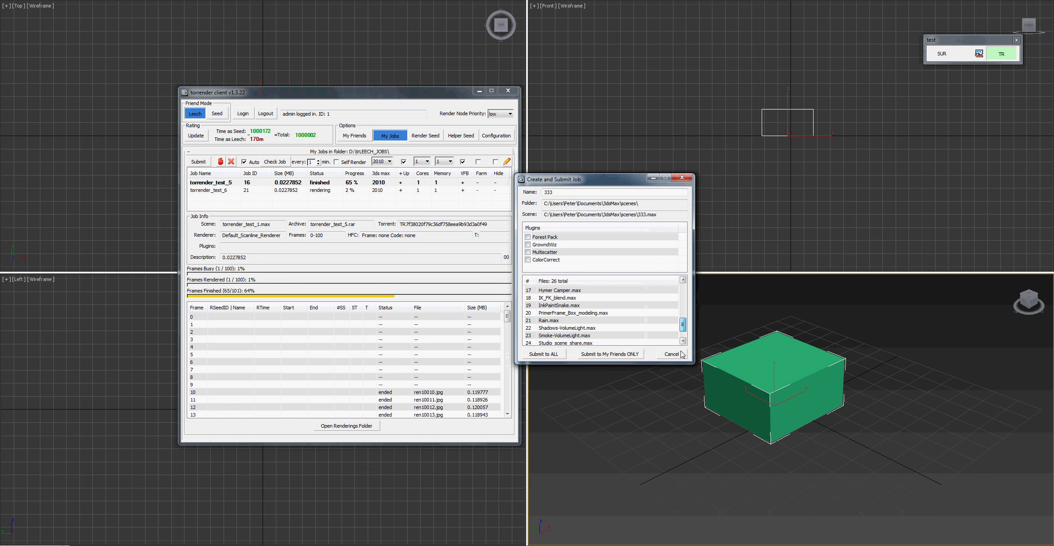
{"action": "scroll", "coordinate": [685, 283], "scroll_direction": "up", "scroll_amount": 5}
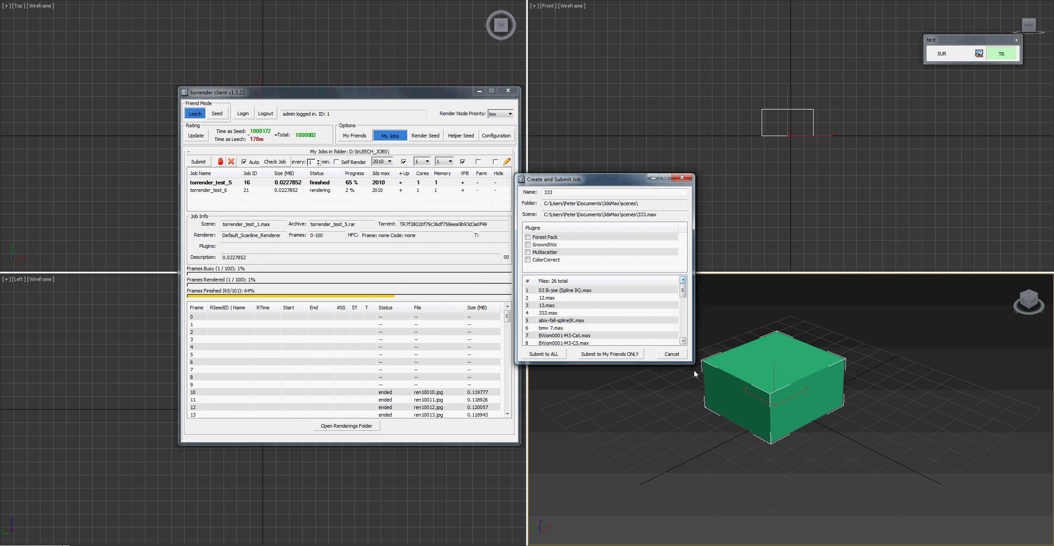
{"action": "left_click_drag", "start_coordinate": [694, 364], "coordinate": [715, 466]}
{"action": "type", "text": "zzzzz"}
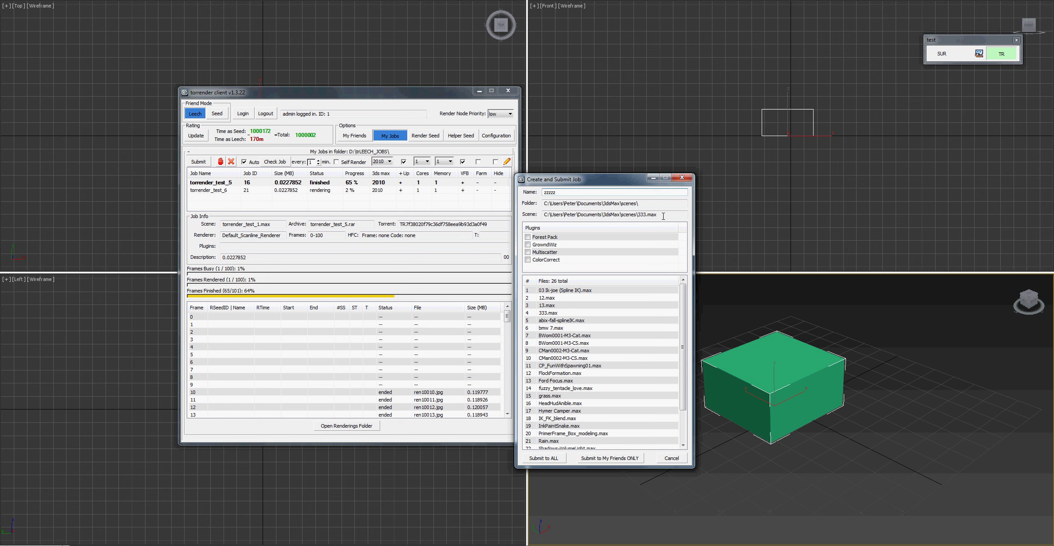
{"action": "left_click_drag", "start_coordinate": [656, 215], "coordinate": [614, 217]}
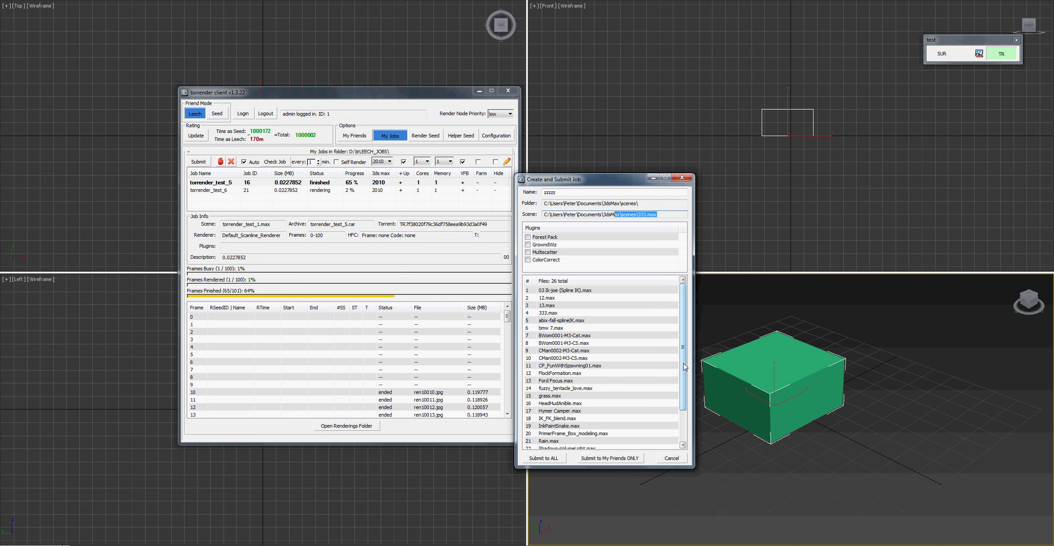
{"action": "scroll", "coordinate": [683, 370], "scroll_direction": "down", "scroll_amount": 2}
{"action": "left_click_drag", "start_coordinate": [684, 371], "coordinate": [682, 290]}
{"action": "scroll", "coordinate": [686, 378], "scroll_direction": "down", "scroll_amount": 2}
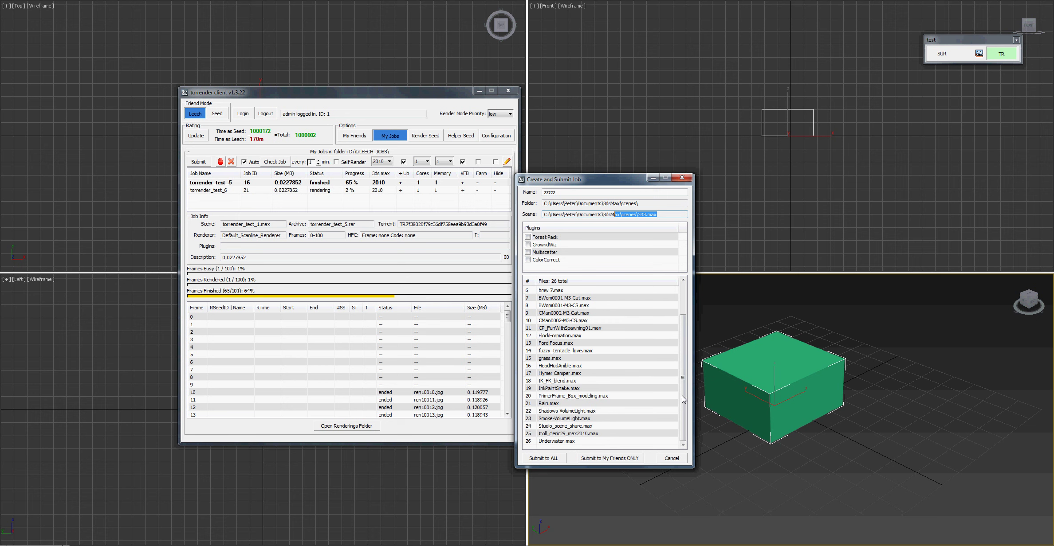
{"action": "scroll", "coordinate": [679, 421], "scroll_direction": "up", "scroll_amount": 2}
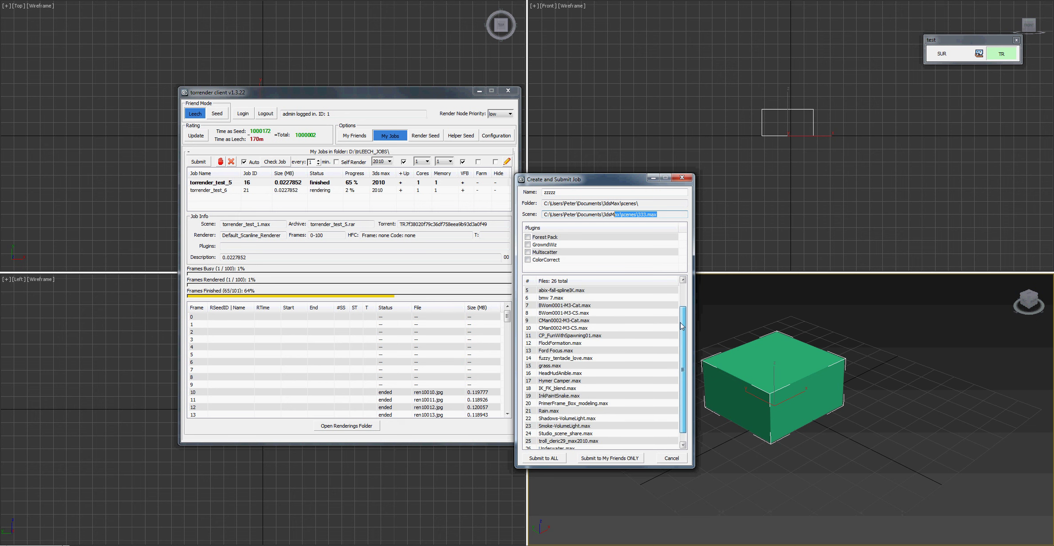
{"action": "scroll", "coordinate": [688, 386], "scroll_direction": "down", "scroll_amount": 2}
{"action": "scroll", "coordinate": [687, 355], "scroll_direction": "up", "scroll_amount": 1}
{"action": "scroll", "coordinate": [691, 413], "scroll_direction": "down", "scroll_amount": 1}
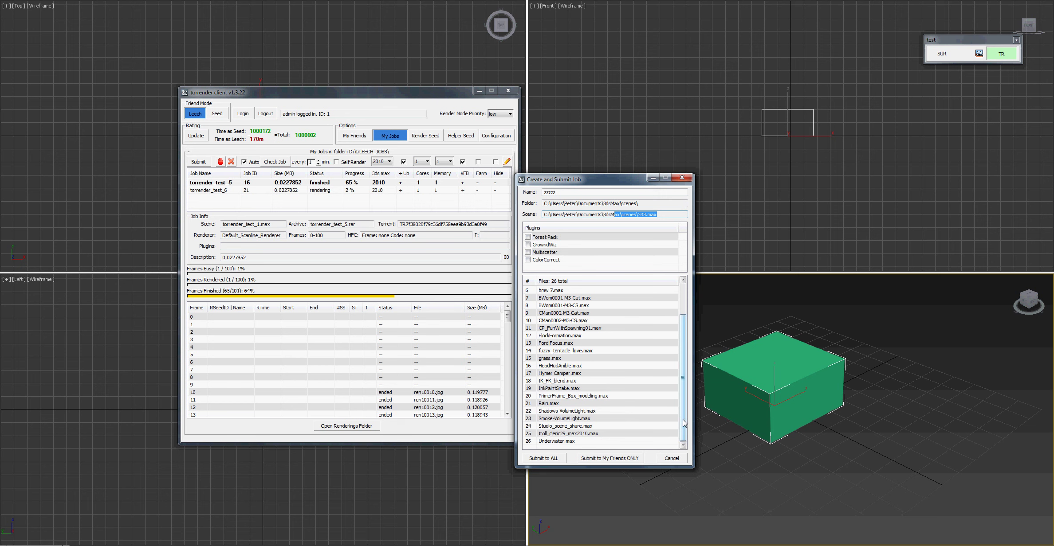
{"action": "scroll", "coordinate": [683, 424], "scroll_direction": "up", "scroll_amount": 2}
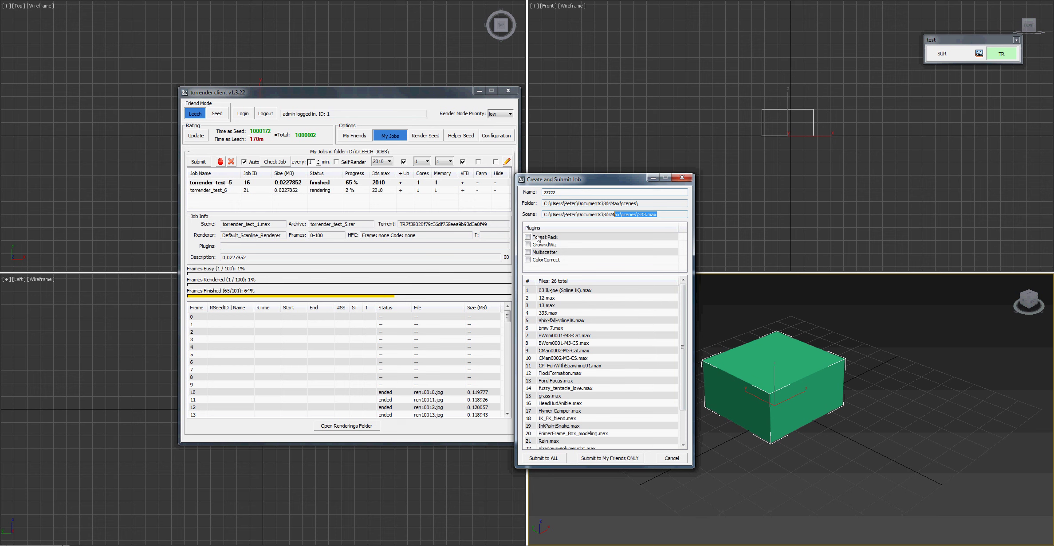
{"action": "scroll", "coordinate": [638, 415], "scroll_direction": "down", "scroll_amount": 2}
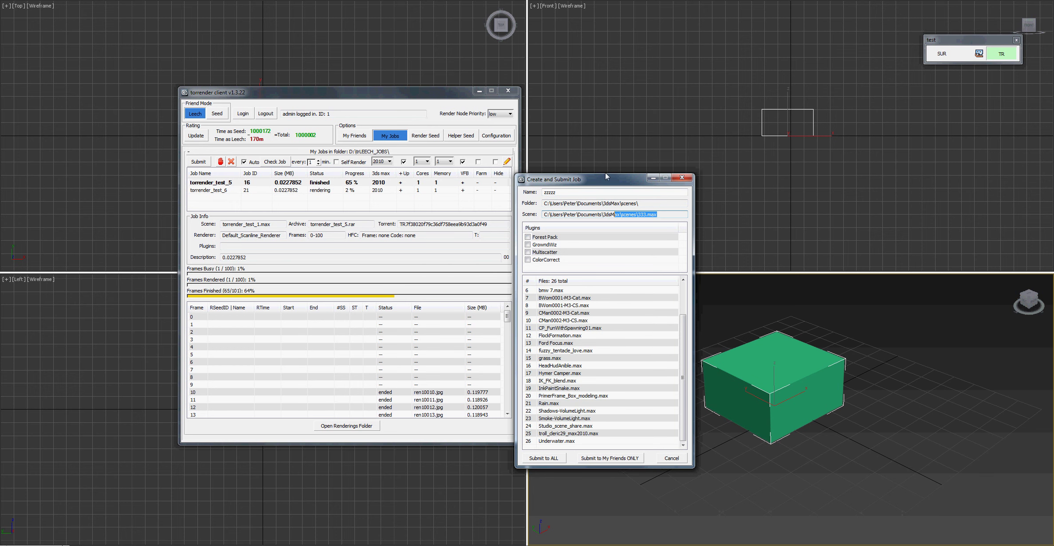
{"action": "left_click_drag", "start_coordinate": [606, 176], "coordinate": [623, 127]}
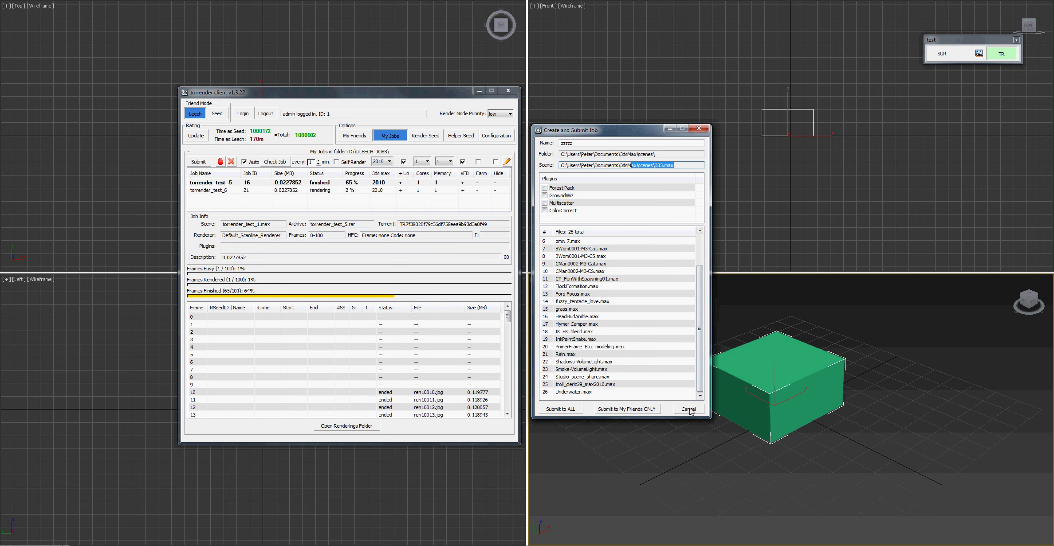
{"action": "mouse_move", "coordinate": [701, 371]}
{"action": "left_mouse_down"}
{"action": "mouse_move", "coordinate": [700, 341]}
{"action": "mouse_move", "coordinate": [700, 376]}
{"action": "left_mouse_up"}
Submit job zzzzz to all, check zzzzz.rar seeding in µTorrent, then select it in My Jobs.
{"action": "left_click", "coordinate": [569, 411]}
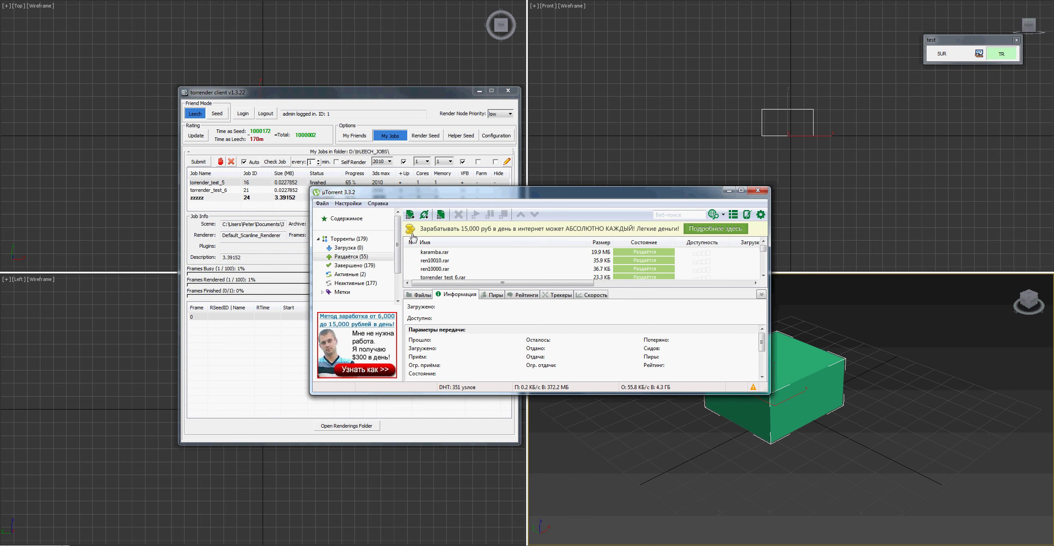
{"action": "left_click", "coordinate": [430, 253]}
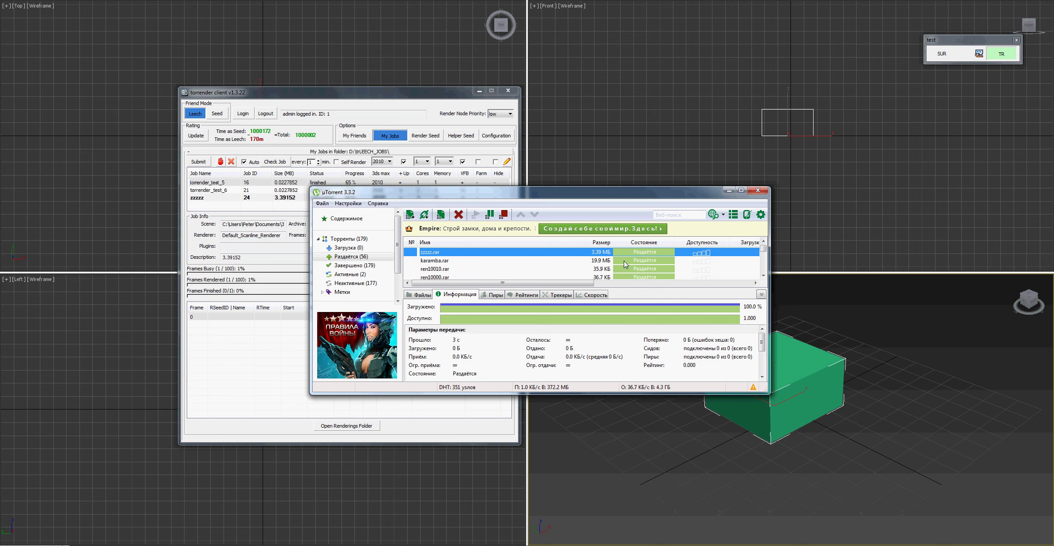
{"action": "left_click", "coordinate": [729, 191]}
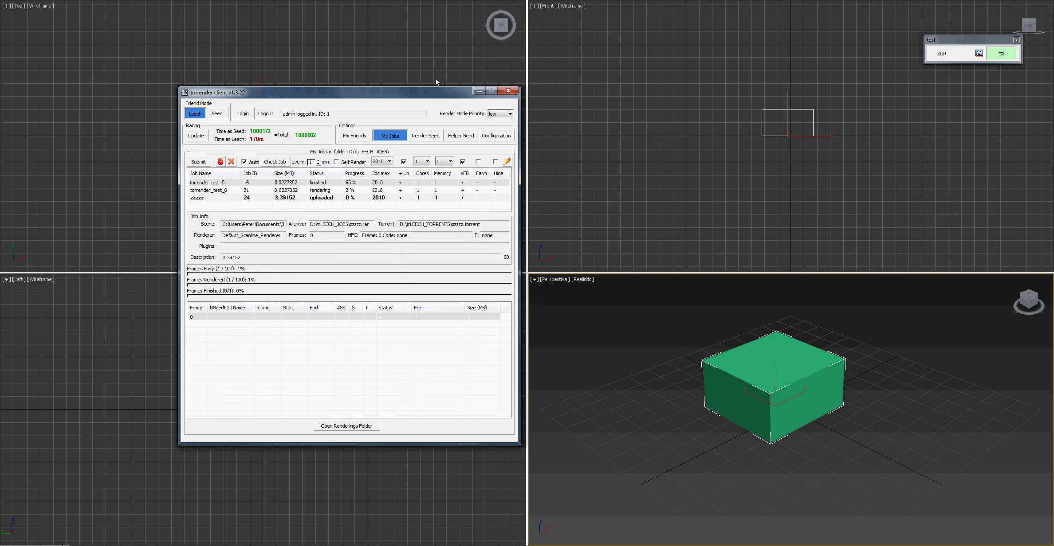
{"action": "left_click_drag", "start_coordinate": [436, 92], "coordinate": [448, 82]}
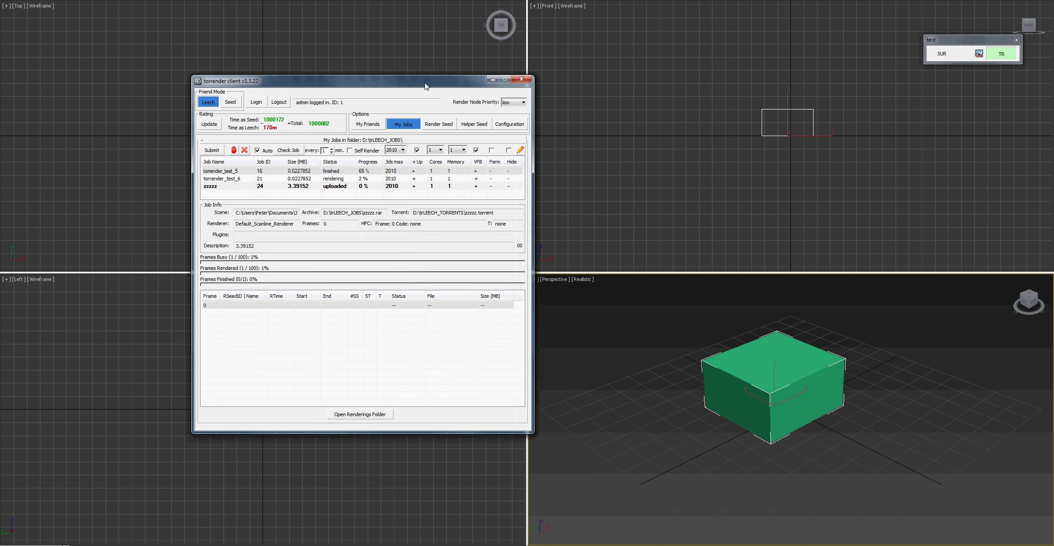
{"action": "left_click", "coordinate": [262, 190]}
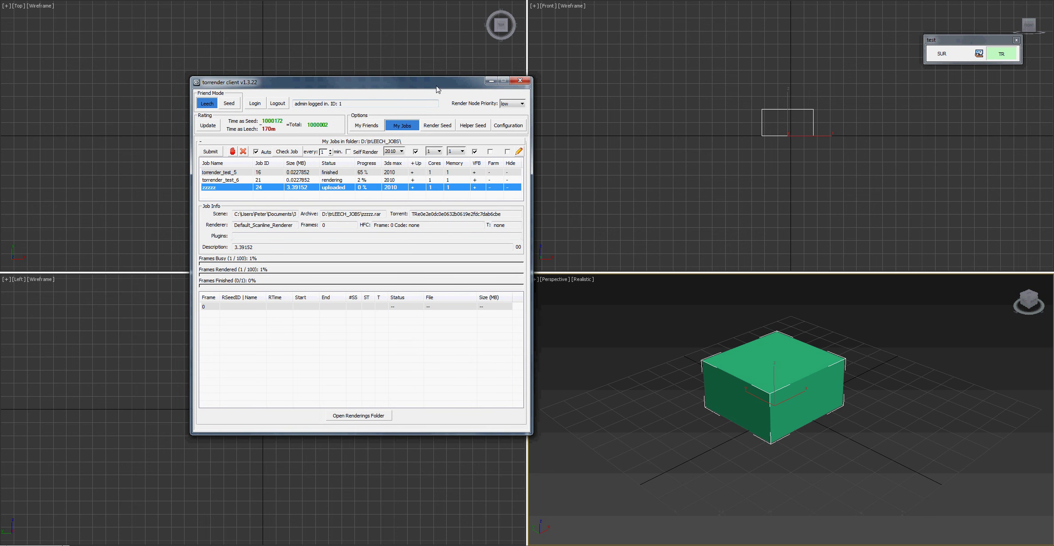
{"action": "left_click_drag", "start_coordinate": [436, 89], "coordinate": [391, 87]}
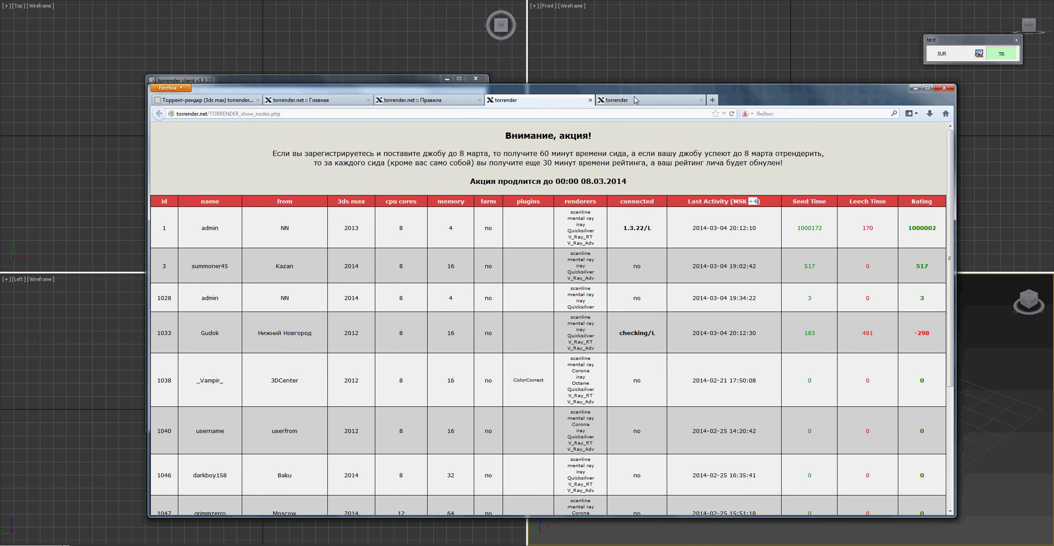
Reload the torrender.net jobs page to confirm job 24 zzzzz is listed as pending.
{"action": "left_click", "coordinate": [636, 101]}
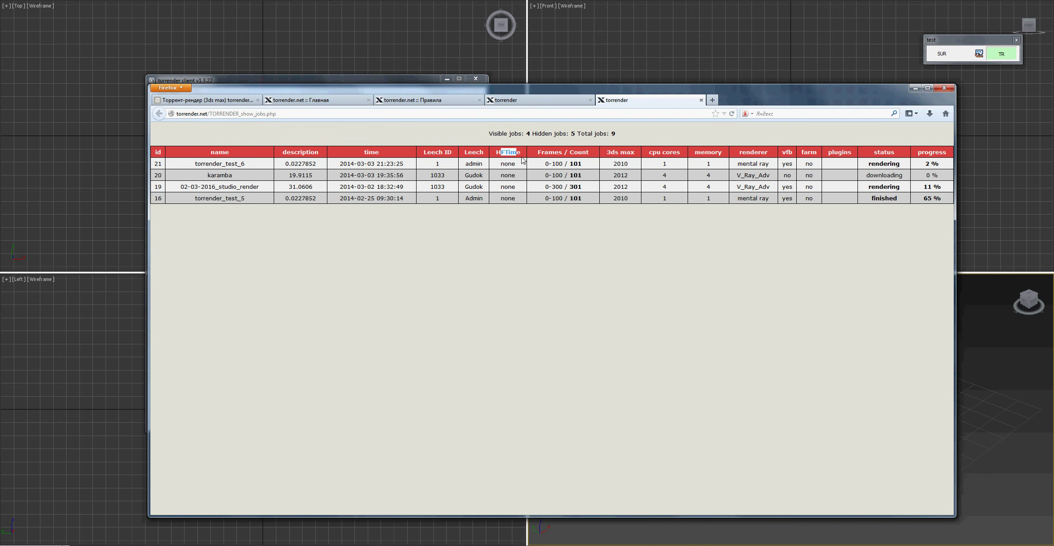
{"action": "left_click", "coordinate": [733, 114]}
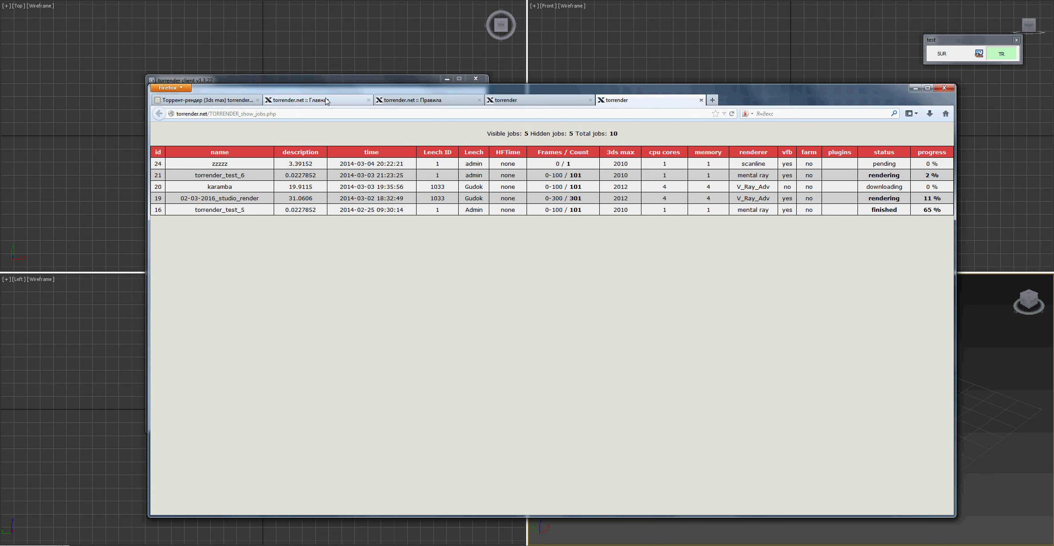
{"action": "left_click_drag", "start_coordinate": [359, 88], "coordinate": [341, 194]}
{"action": "left_click_drag", "start_coordinate": [367, 85], "coordinate": [378, 47]}
{"action": "key", "text": "alt+Tab"}
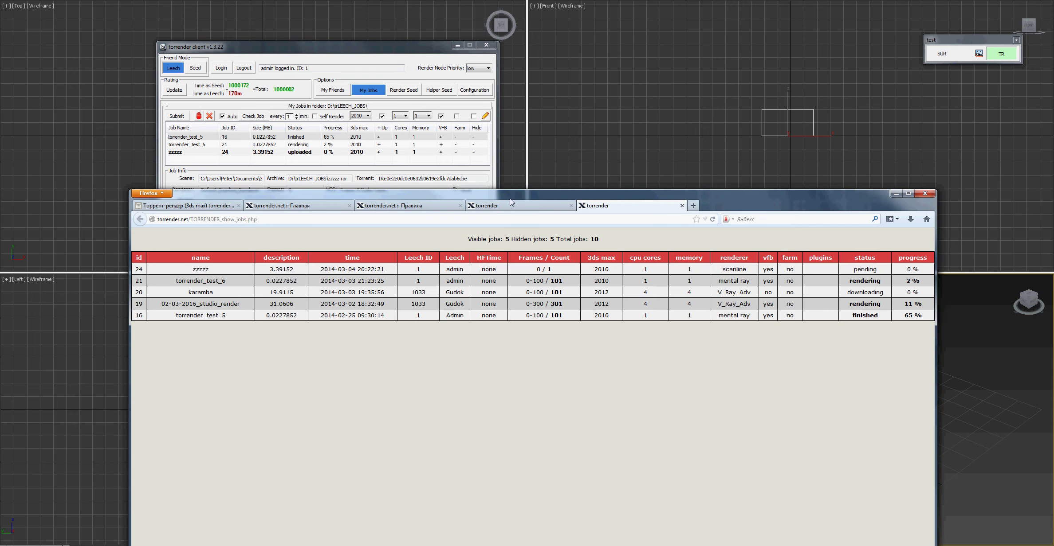
Select the zzzzz job in the client and set its Farm cell to +.
{"action": "mouse_move", "coordinate": [516, 197]}
{"action": "left_mouse_down"}
{"action": "mouse_move", "coordinate": [524, 221]}
{"action": "mouse_move", "coordinate": [527, 198]}
{"action": "left_mouse_up"}
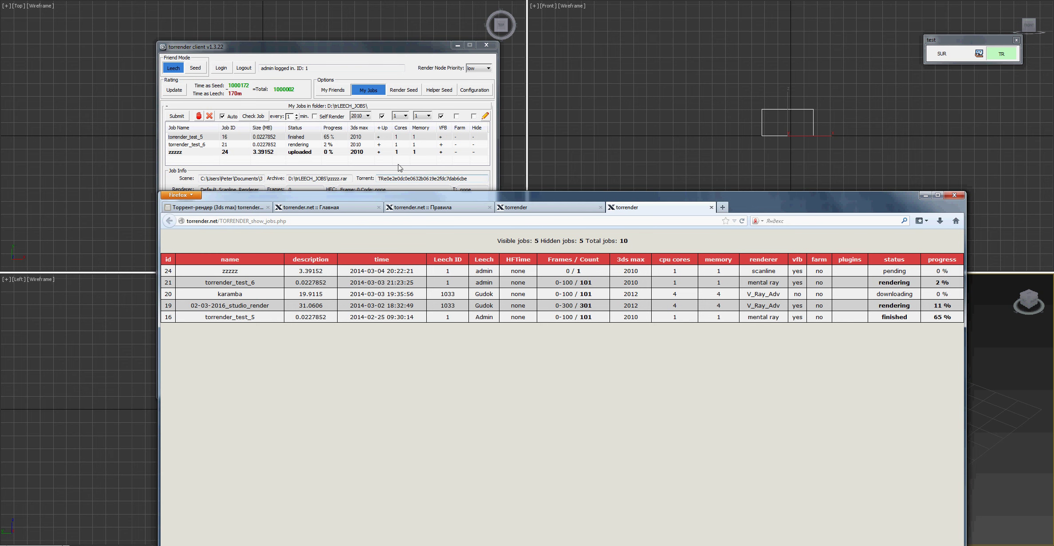
{"action": "left_click_drag", "start_coordinate": [405, 195], "coordinate": [337, 252]}
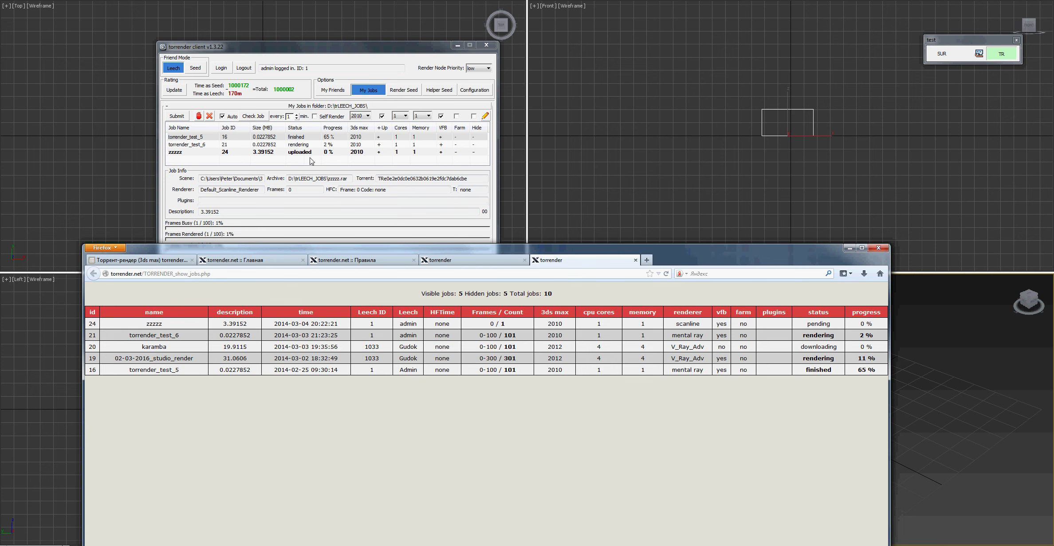
{"action": "left_click", "coordinate": [446, 151]}
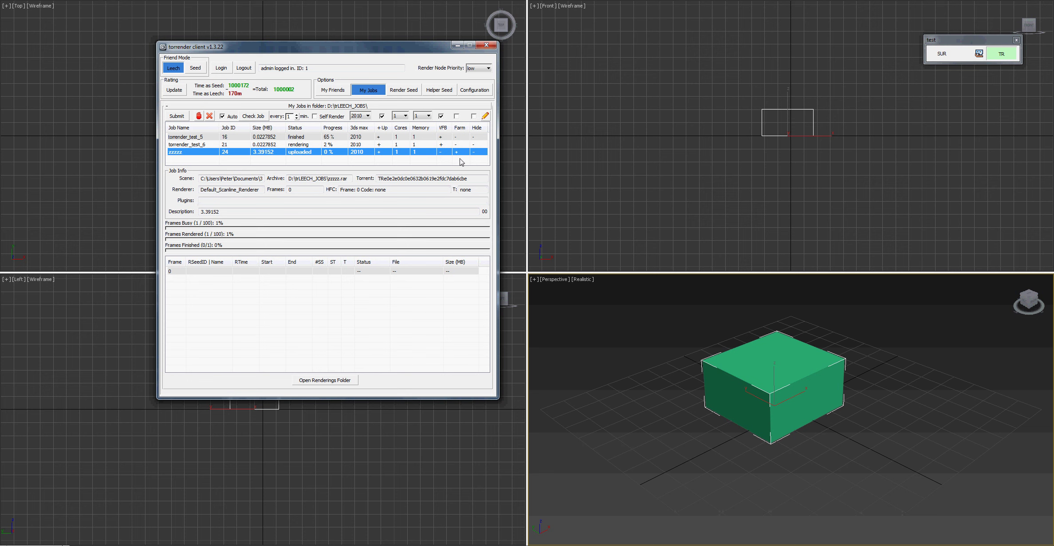
{"action": "left_click", "coordinate": [458, 153]}
Set zzzzz to 256 memory and 64 cores and apply with Modify Selected Job.
{"action": "left_click", "coordinate": [428, 116]}
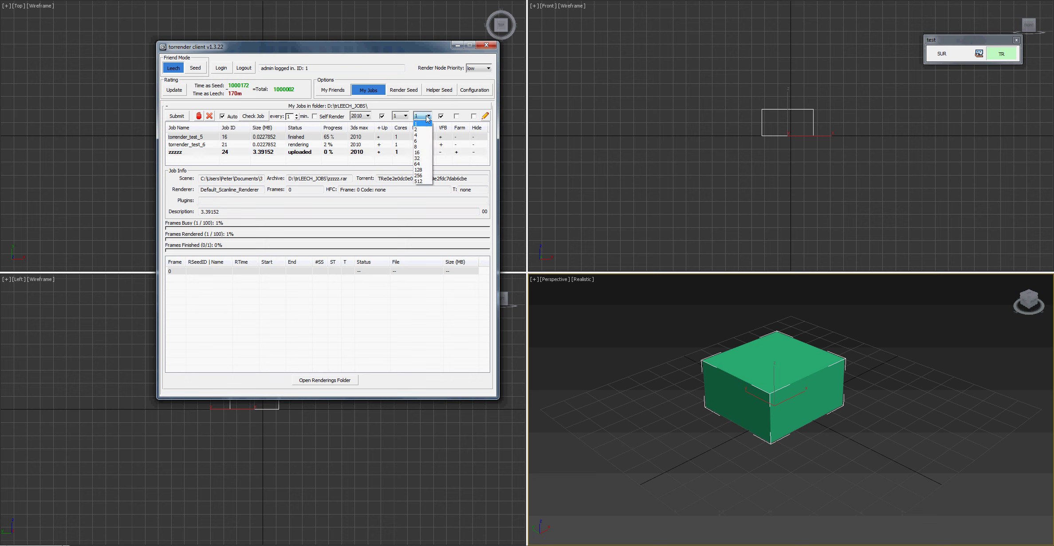
{"action": "left_click", "coordinate": [427, 175]}
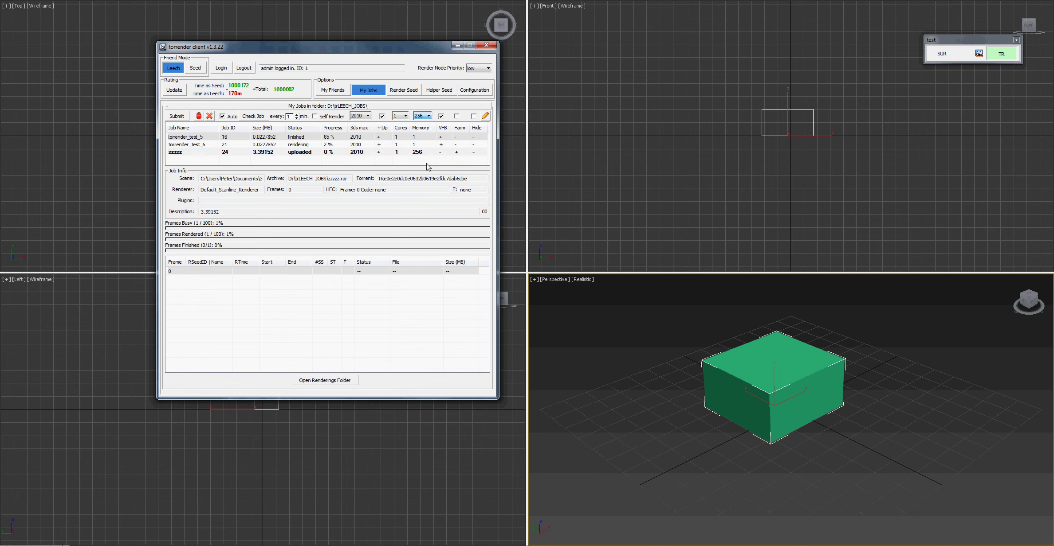
{"action": "left_click", "coordinate": [405, 117]}
{"action": "left_click", "coordinate": [399, 175]}
{"action": "left_click", "coordinate": [228, 152]}
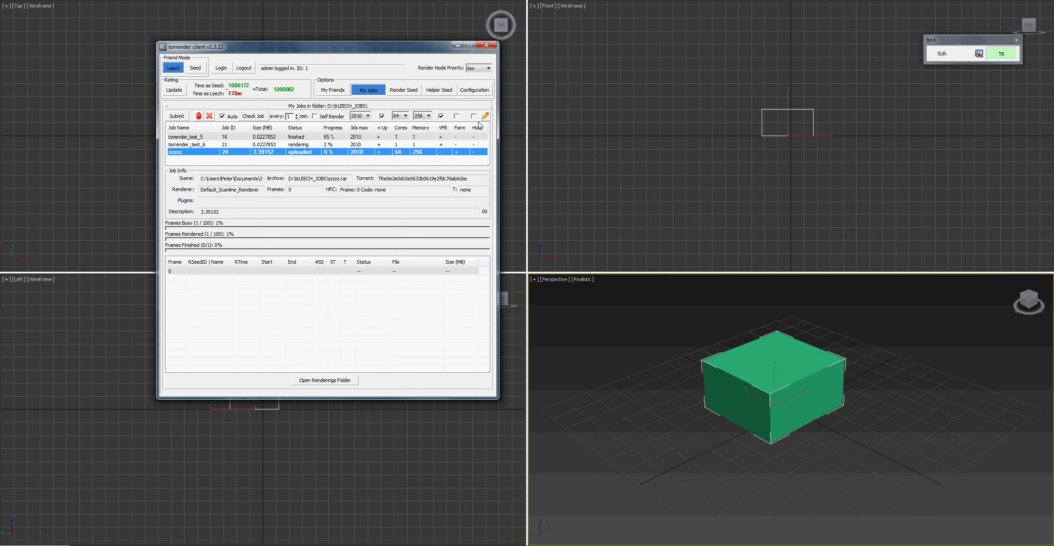
{"action": "left_click", "coordinate": [486, 117]}
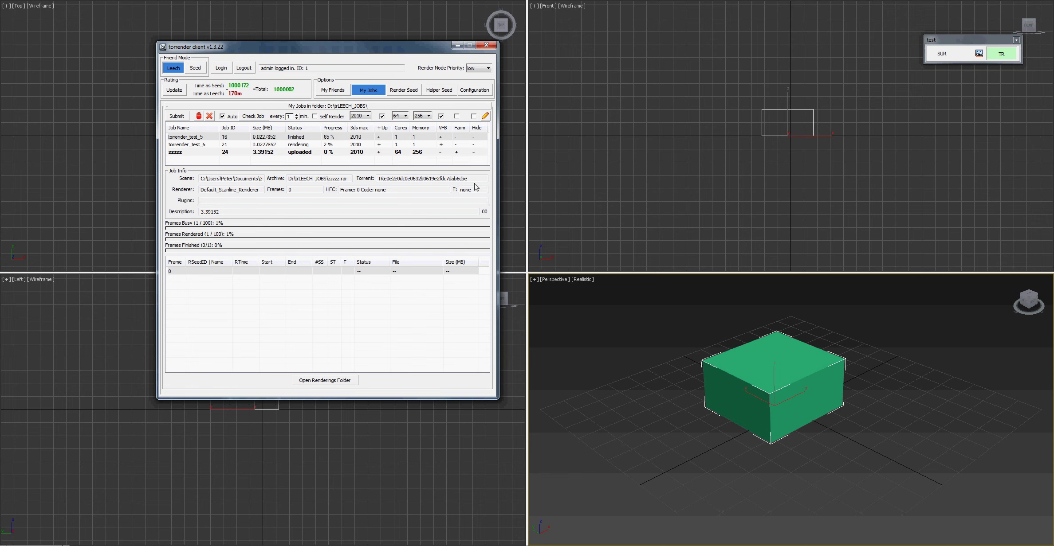
Reload the jobs page to verify 64 cores, 256 memory, farm yes, then mark zzzzz hidden.
{"action": "key", "text": "alt+Tab"}
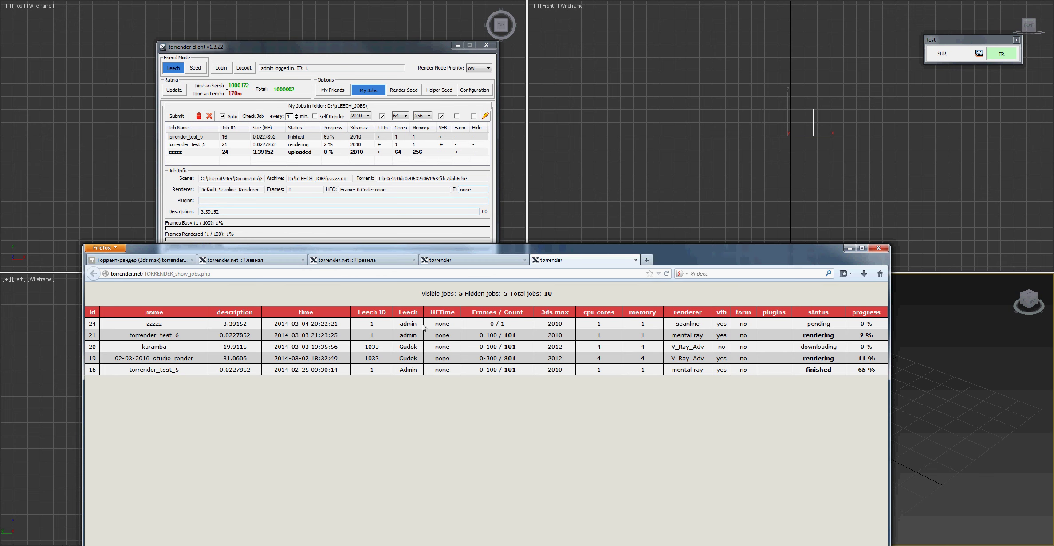
{"action": "left_click", "coordinate": [666, 274]}
{"action": "left_click", "coordinate": [475, 155]}
{"action": "left_click", "coordinate": [485, 117]}
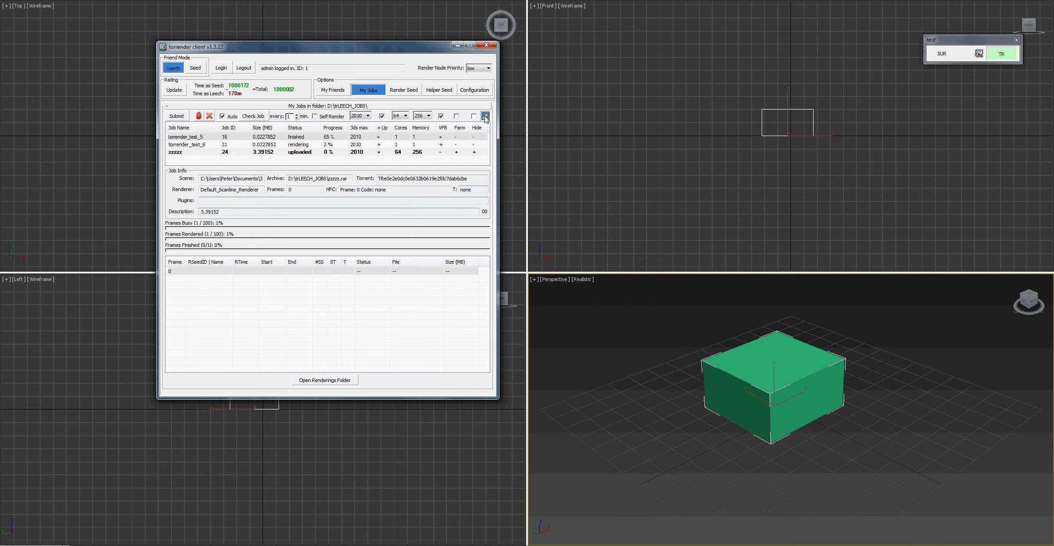
Reload to confirm only 4 jobs remain visible, then minimize Firefox and reposition the client.
{"action": "left_click", "coordinate": [63, 545]}
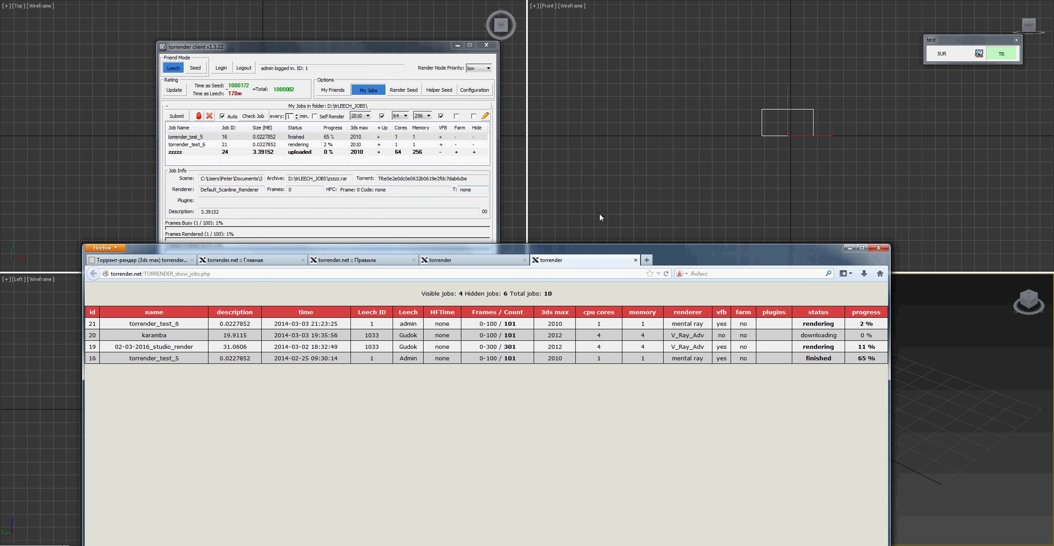
{"action": "left_click_drag", "start_coordinate": [599, 217], "coordinate": [605, 239]}
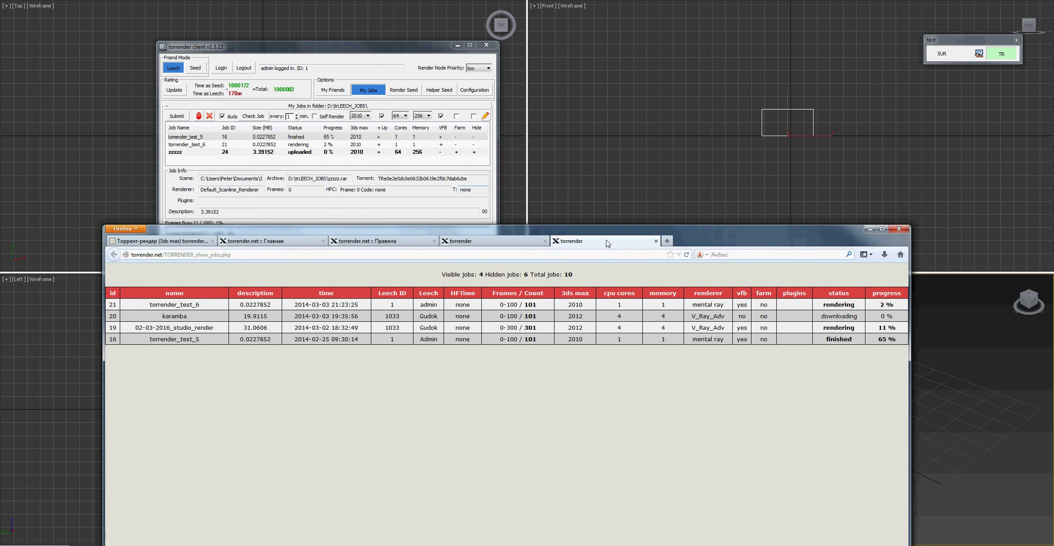
{"action": "left_click", "coordinate": [869, 229]}
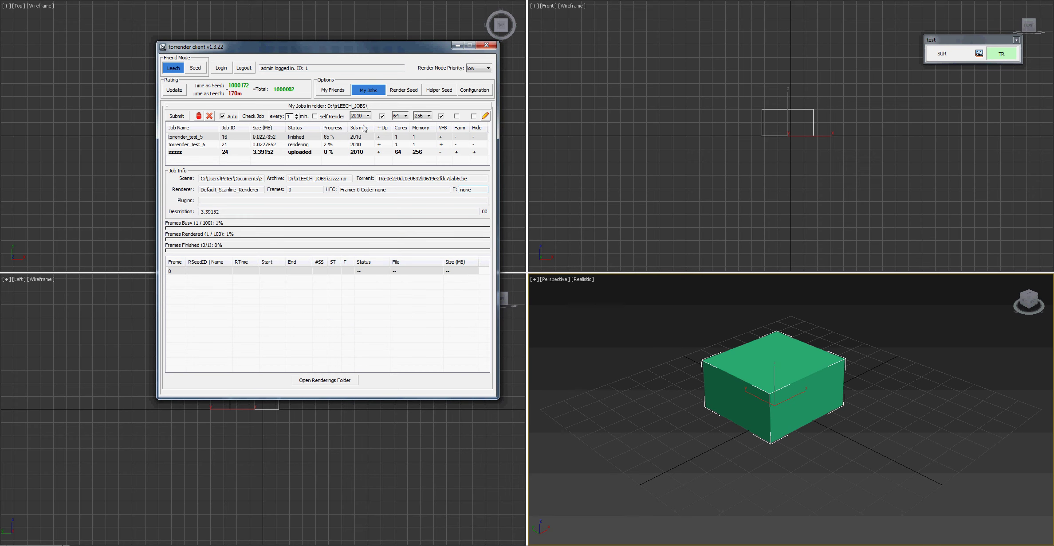
{"action": "left_click_drag", "start_coordinate": [375, 50], "coordinate": [431, 90]}
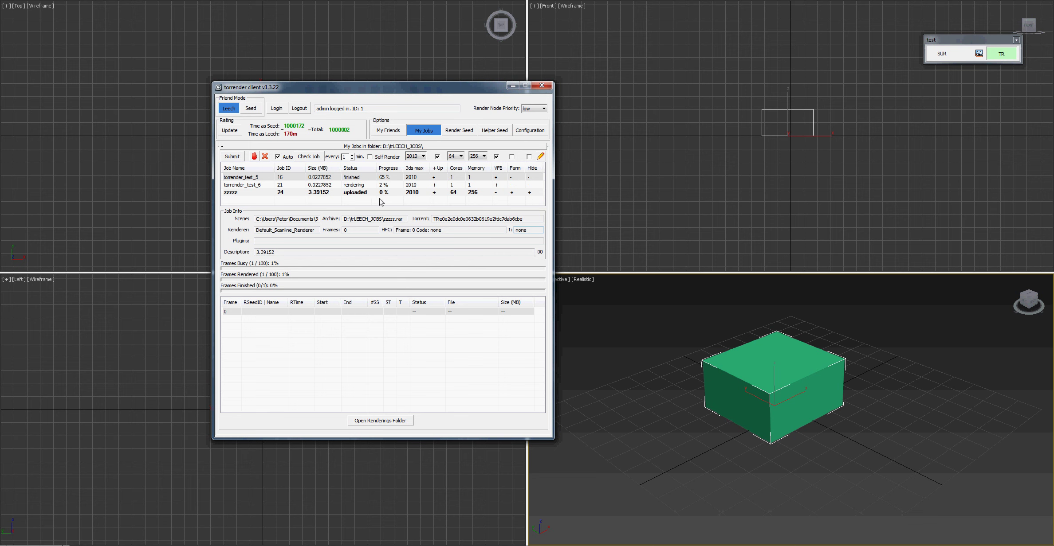
Log in to torrender and show the pending zzzzz job's details under My Jobs.
{"action": "left_click", "coordinate": [545, 87]}
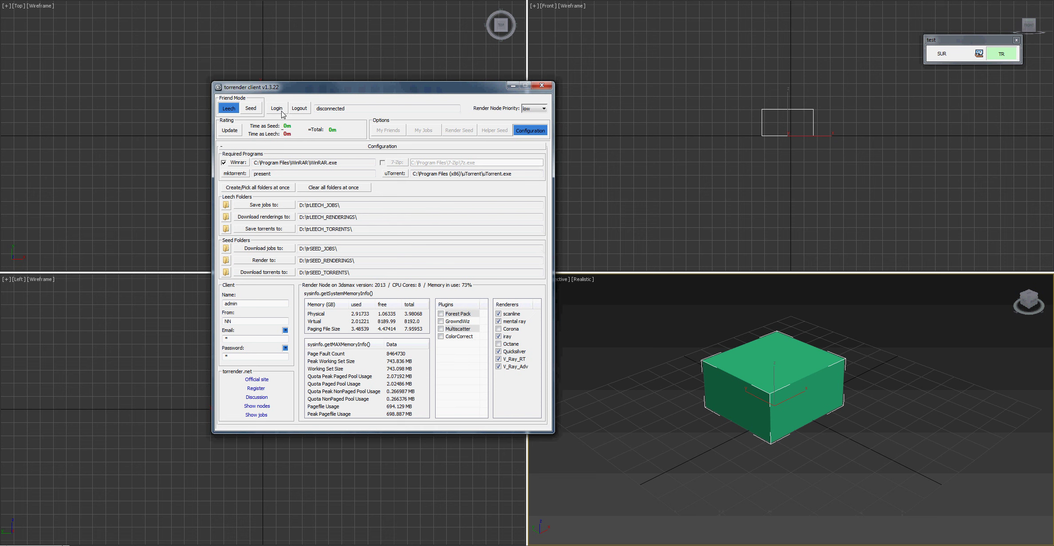
{"action": "left_click", "coordinate": [281, 112]}
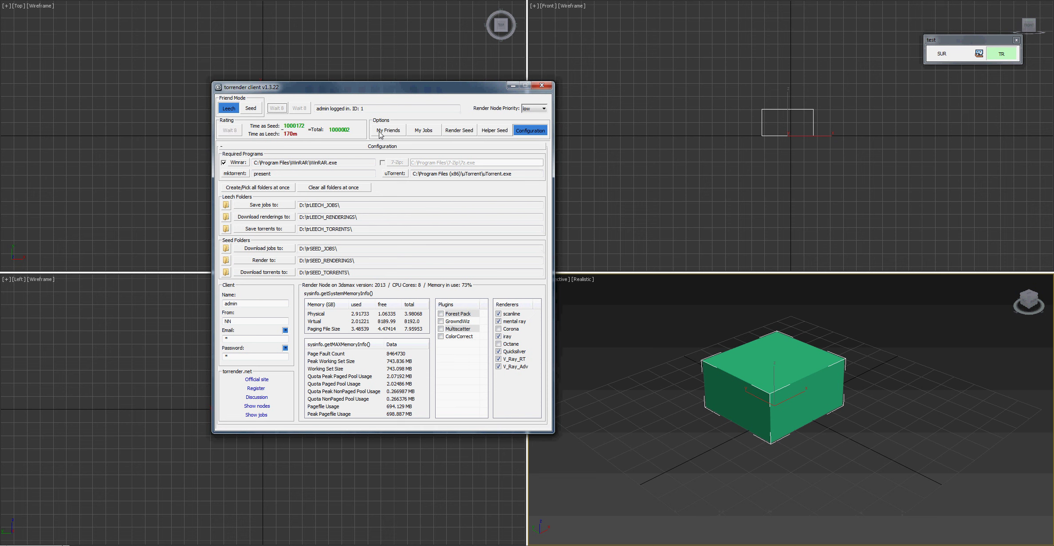
{"action": "left_click", "coordinate": [418, 133]}
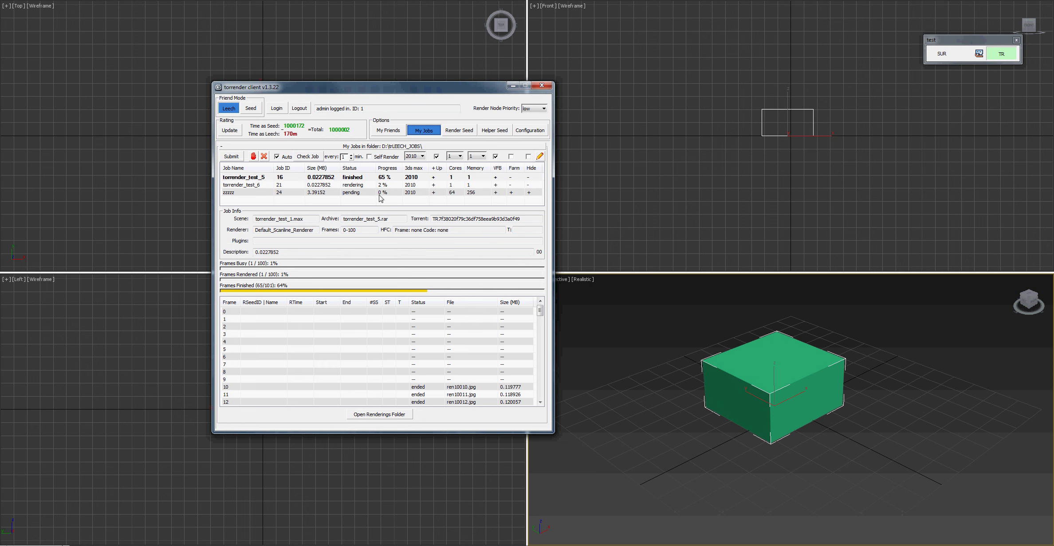
{"action": "left_click", "coordinate": [258, 193]}
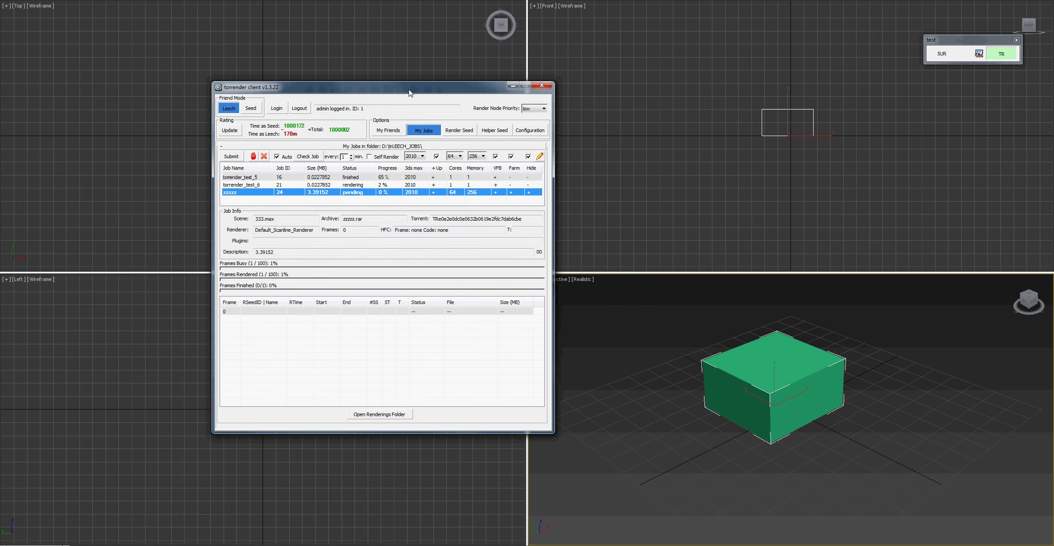
{"action": "left_click_drag", "start_coordinate": [393, 87], "coordinate": [339, 100]}
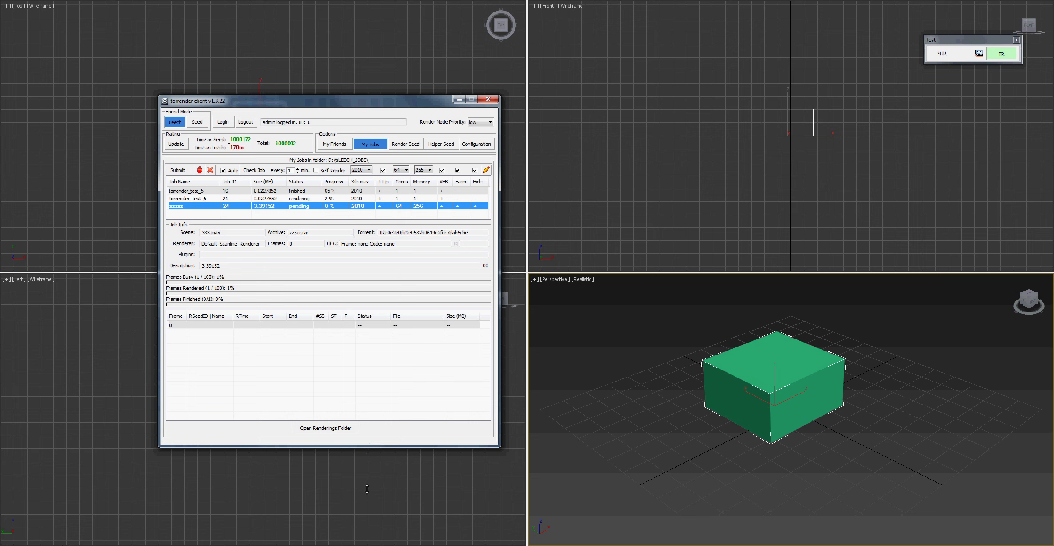
{"action": "left_click_drag", "start_coordinate": [367, 489], "coordinate": [368, 496]}
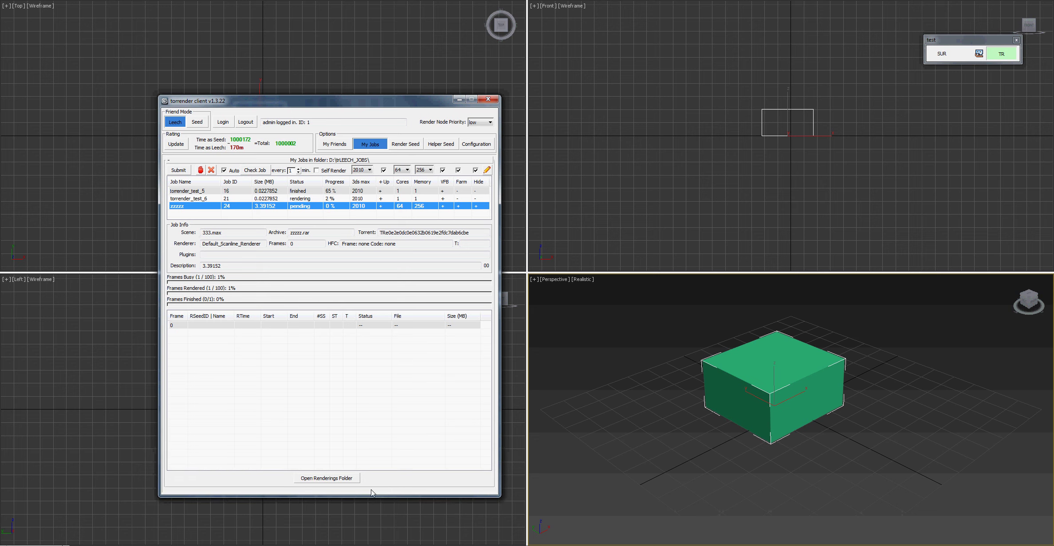
{"action": "left_click", "coordinate": [403, 145]}
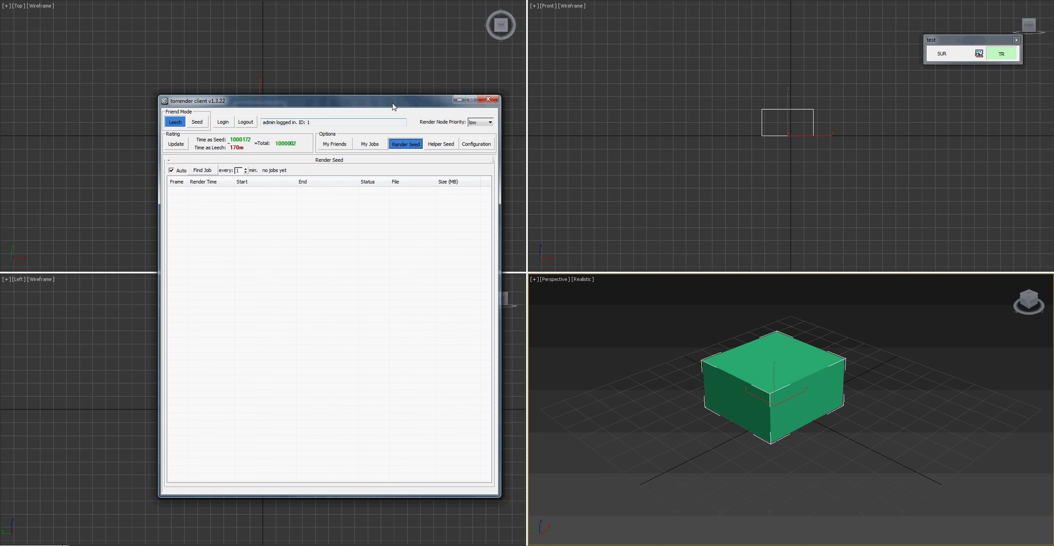
{"action": "left_click_drag", "start_coordinate": [419, 98], "coordinate": [451, 84]}
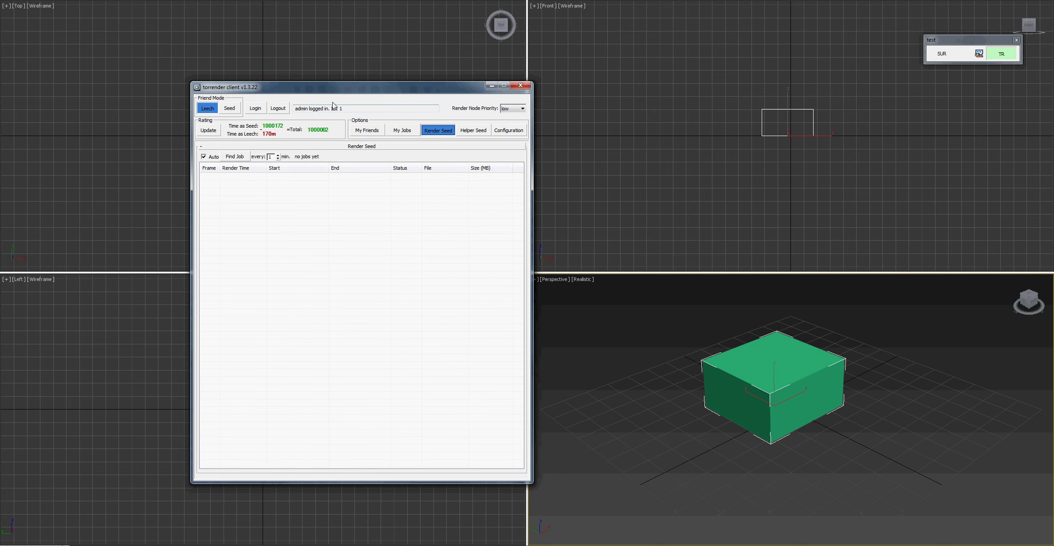
{"action": "left_click", "coordinate": [231, 110]}
{"action": "left_click", "coordinate": [231, 110]}
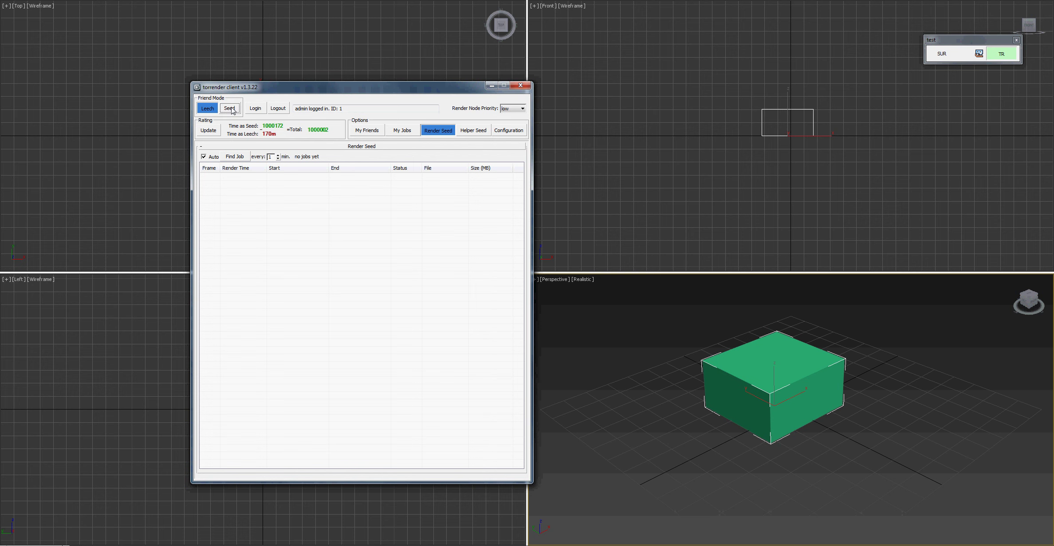
{"action": "left_click", "coordinate": [235, 158]}
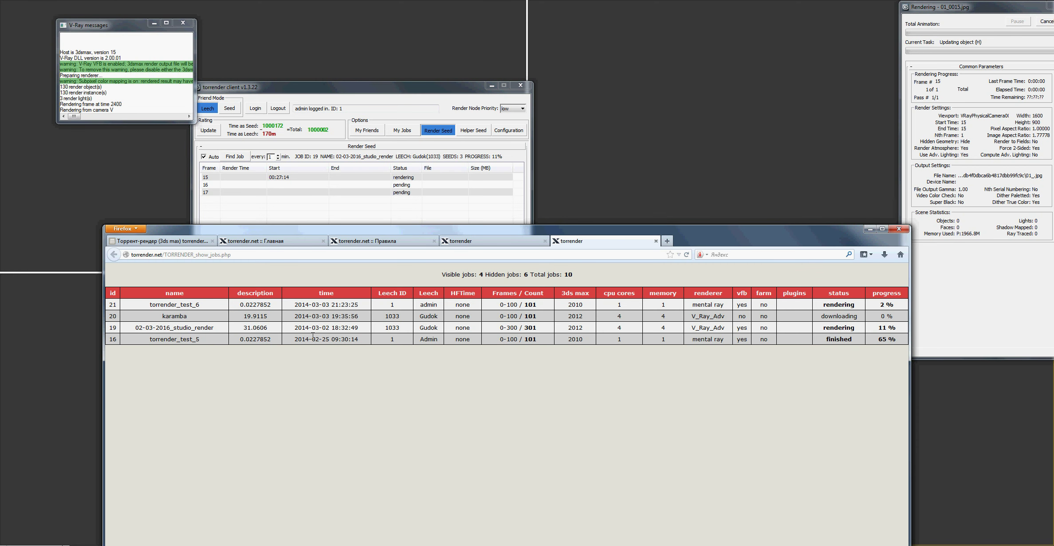
Minimize the Firefox jobs page, bring it back briefly, then minimize it again.
{"action": "left_click", "coordinate": [869, 229]}
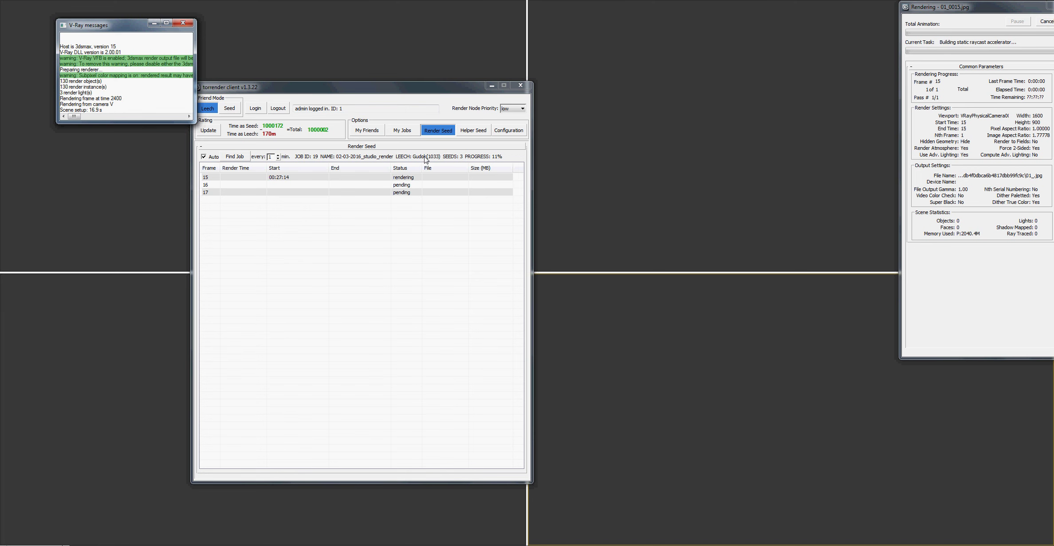
{"action": "key", "text": "alt+Tab"}
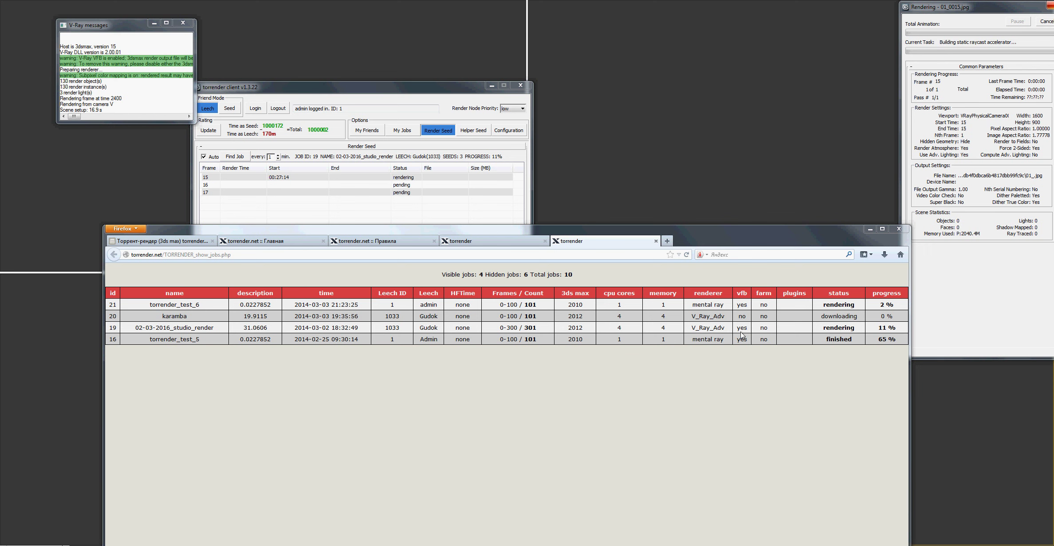
{"action": "left_click", "coordinate": [870, 229]}
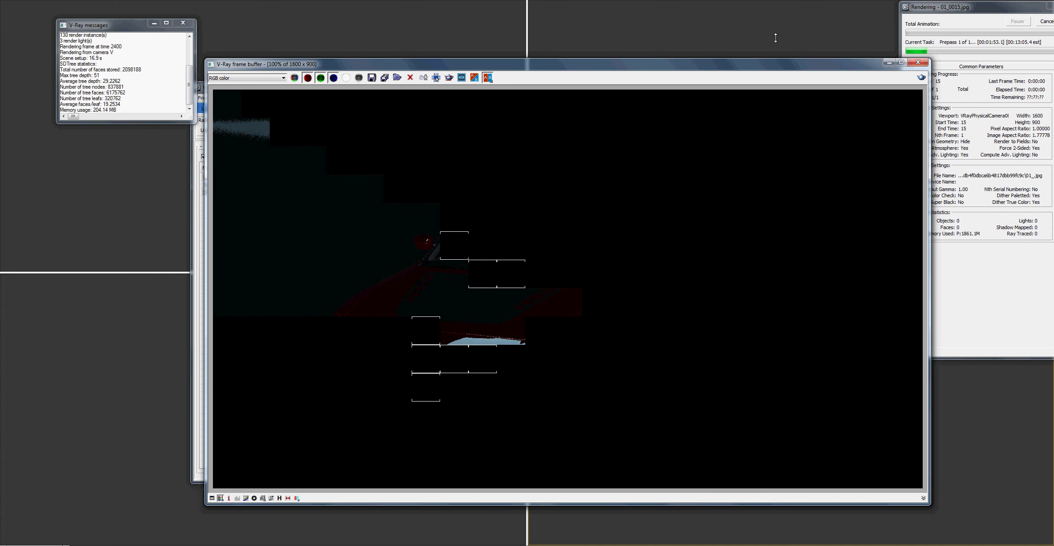
Cancel the frame 15 seed render, close the V-Ray frame buffer, and select the studio backdrop.
{"action": "key", "text": "Escape"}
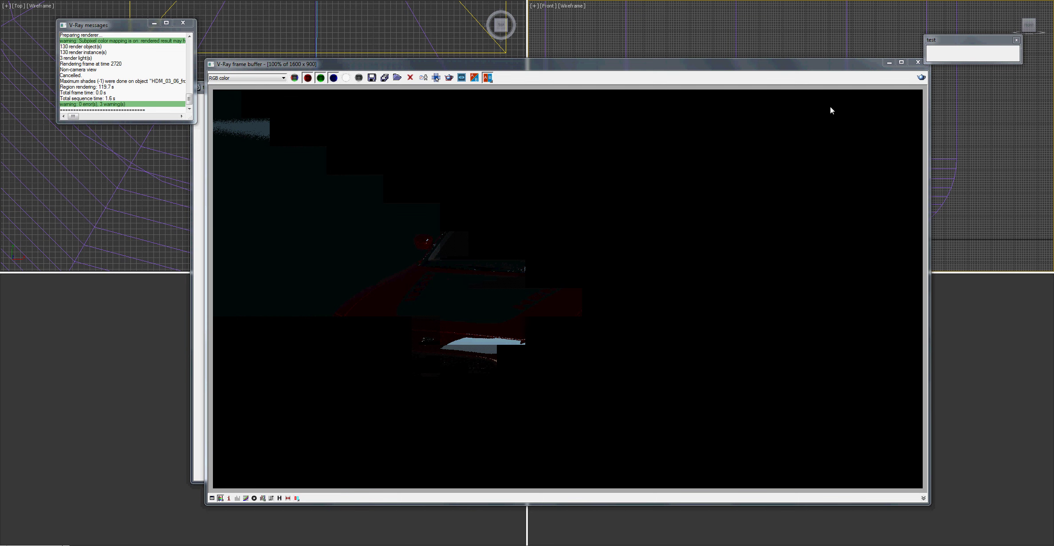
{"action": "left_click", "coordinate": [918, 62]}
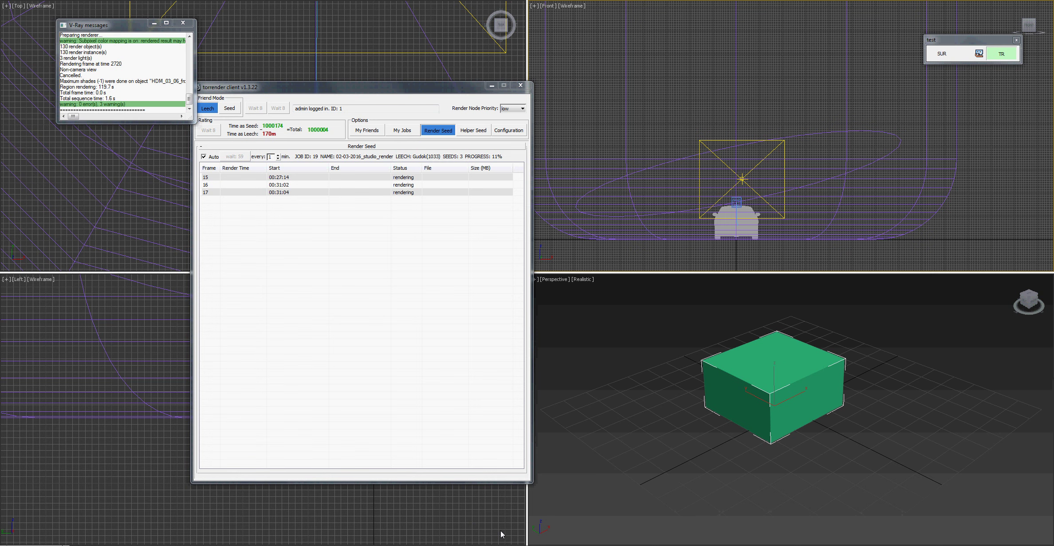
{"action": "left_click", "coordinate": [596, 289]}
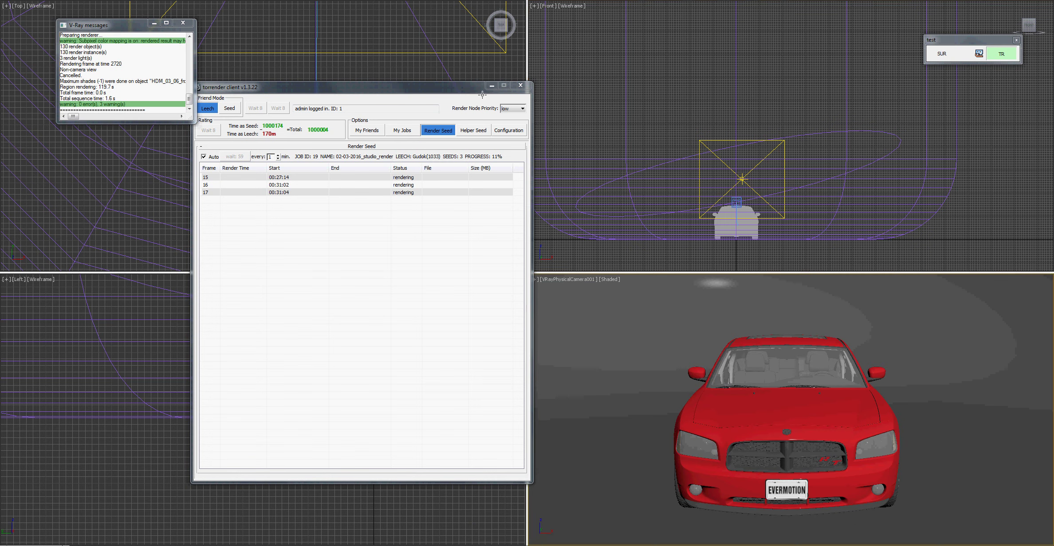
{"action": "left_click", "coordinate": [434, 520]}
{"action": "left_click", "coordinate": [574, 505]}
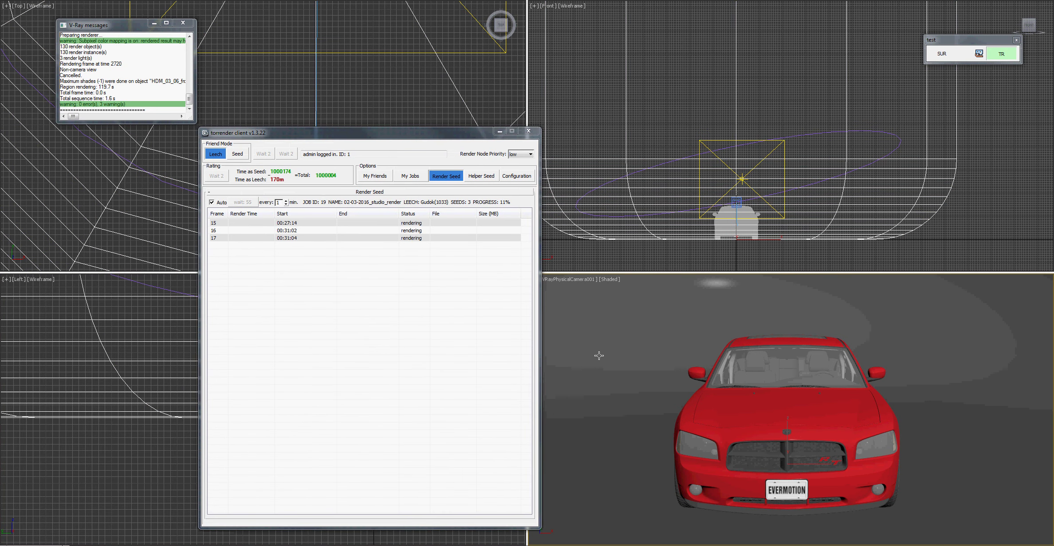
{"action": "left_click", "coordinate": [601, 260]}
{"action": "left_click", "coordinate": [611, 358]}
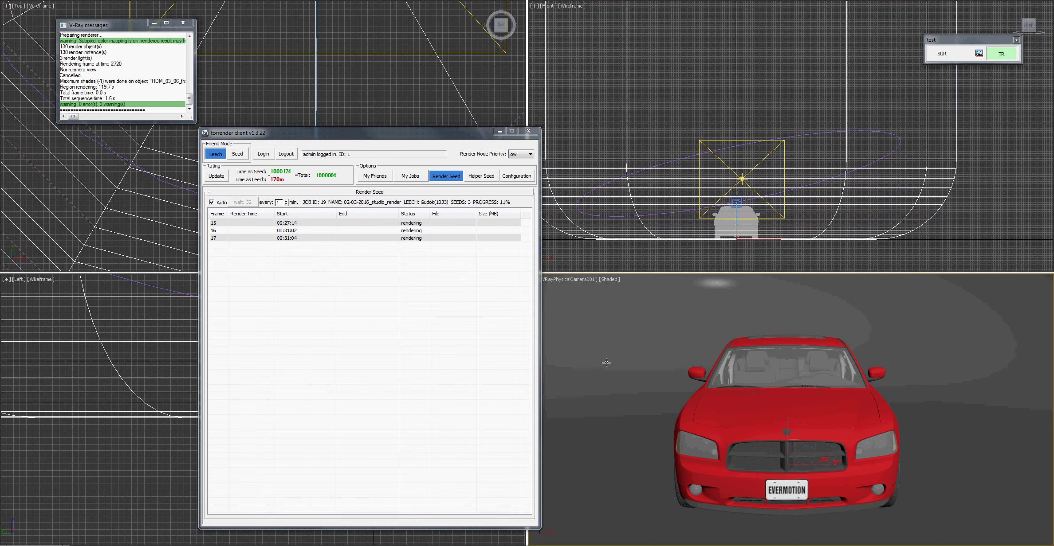
{"action": "left_click", "coordinate": [507, 537]}
{"action": "left_click", "coordinate": [573, 520]}
{"action": "mouse_move", "coordinate": [466, 134]}
{"action": "left_mouse_down"}
{"action": "mouse_move", "coordinate": [519, 124]}
{"action": "mouse_move", "coordinate": [477, 134]}
{"action": "left_mouse_up"}
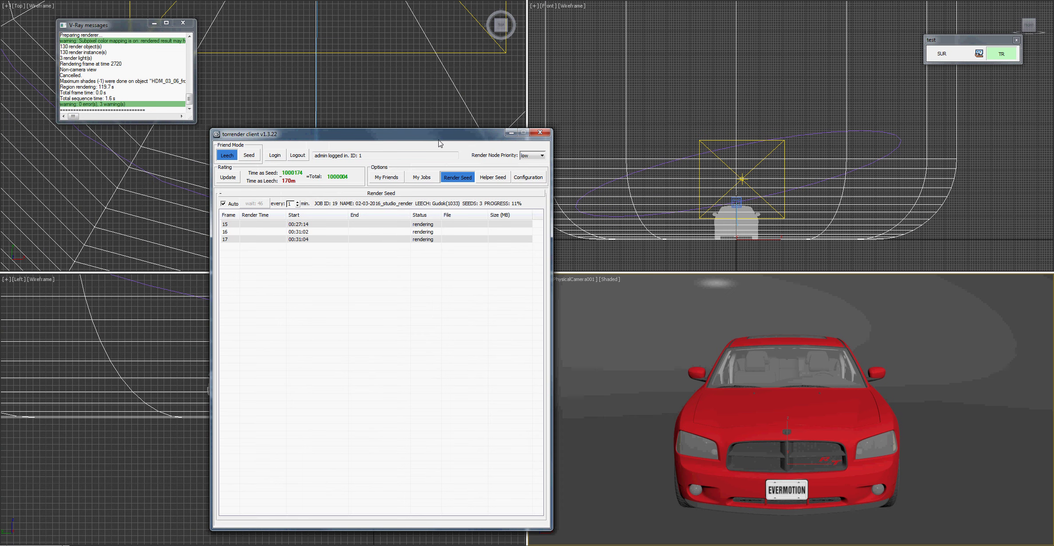
{"action": "mouse_move", "coordinate": [439, 139]}
{"action": "left_mouse_down"}
{"action": "mouse_move", "coordinate": [392, 144]}
{"action": "mouse_move", "coordinate": [405, 141]}
{"action": "left_mouse_up"}
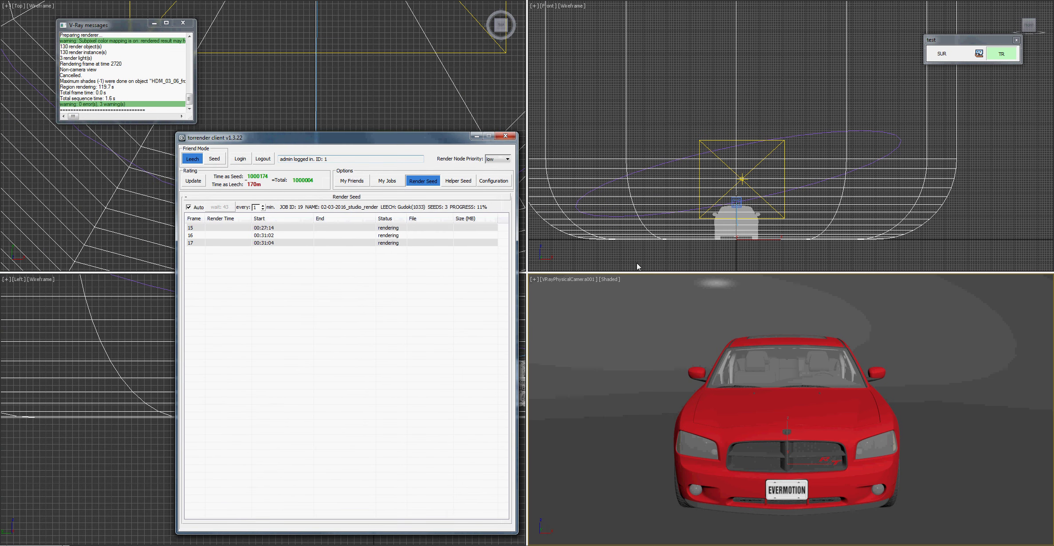
{"action": "left_click", "coordinate": [627, 334]}
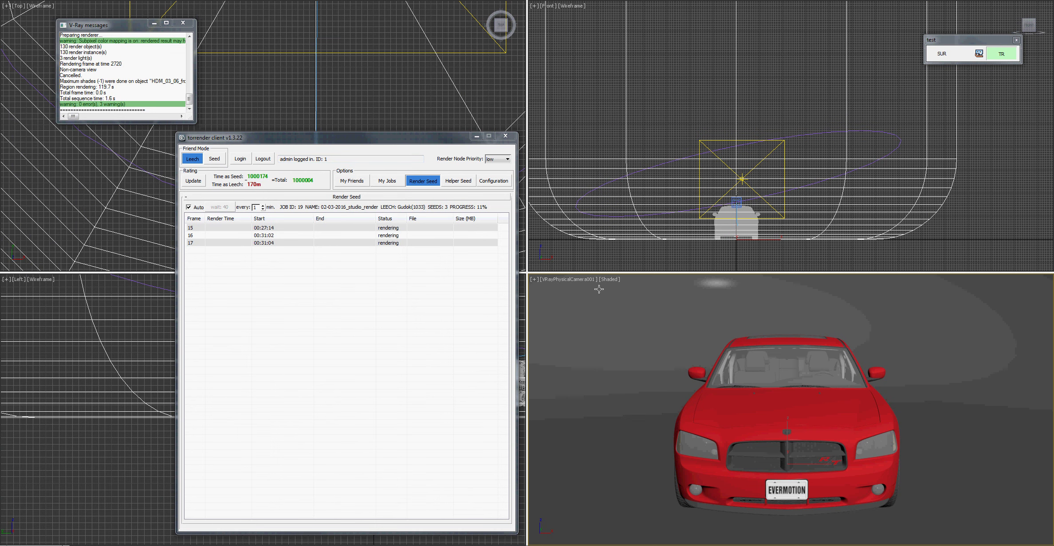
{"action": "mouse_move", "coordinate": [417, 139]}
{"action": "left_mouse_down"}
{"action": "mouse_move", "coordinate": [445, 136]}
{"action": "mouse_move", "coordinate": [374, 177]}
{"action": "left_mouse_up"}
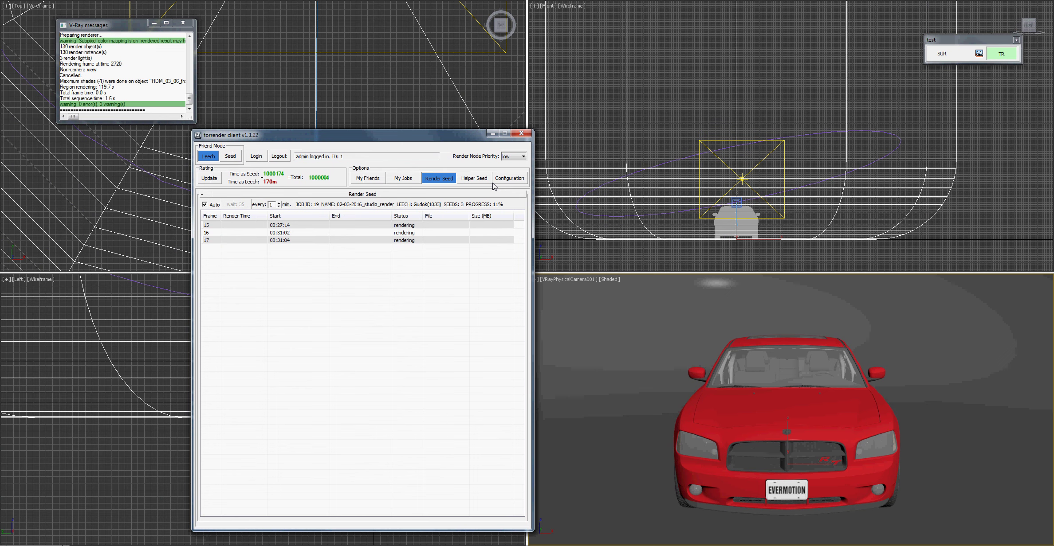
{"action": "left_click_drag", "start_coordinate": [447, 119], "coordinate": [430, 119]}
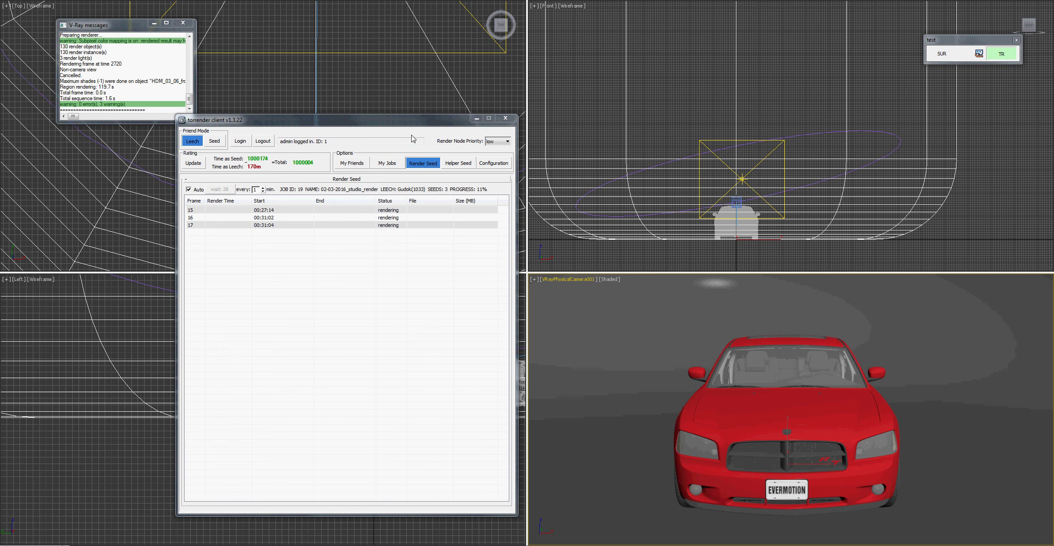
{"action": "mouse_move", "coordinate": [422, 120]}
{"action": "left_mouse_down"}
{"action": "mouse_move", "coordinate": [445, 119]}
{"action": "mouse_move", "coordinate": [427, 129]}
{"action": "left_mouse_up"}
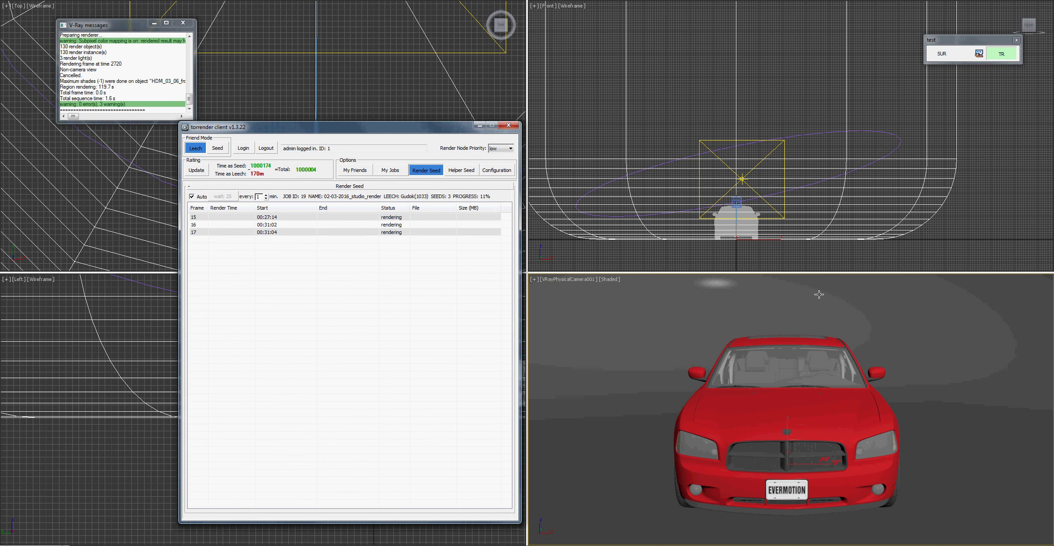
{"action": "left_click", "coordinate": [462, 171]}
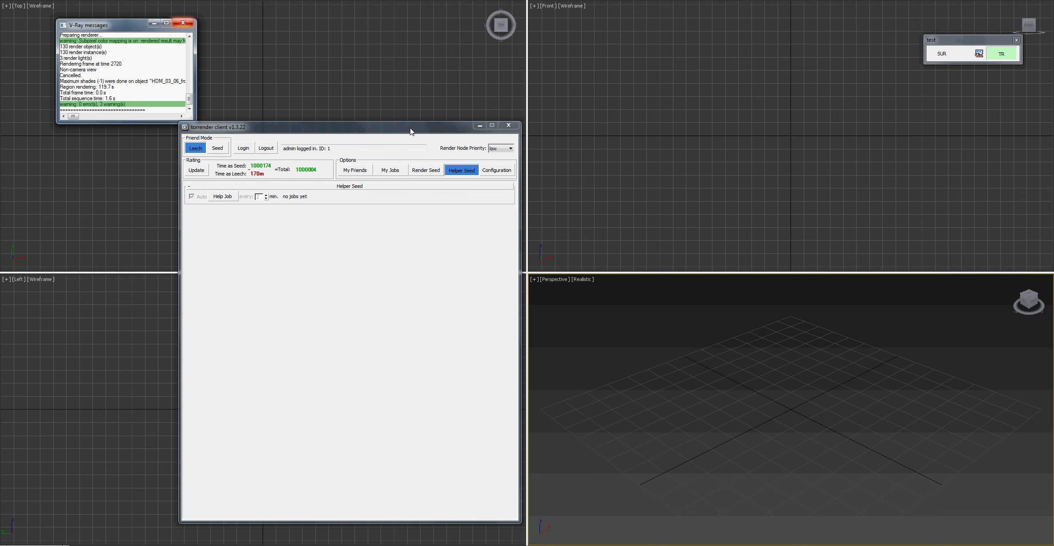
Close the V-Ray messages log and recenter the torrender client over the viewports.
{"action": "left_click_drag", "start_coordinate": [408, 132], "coordinate": [378, 142]}
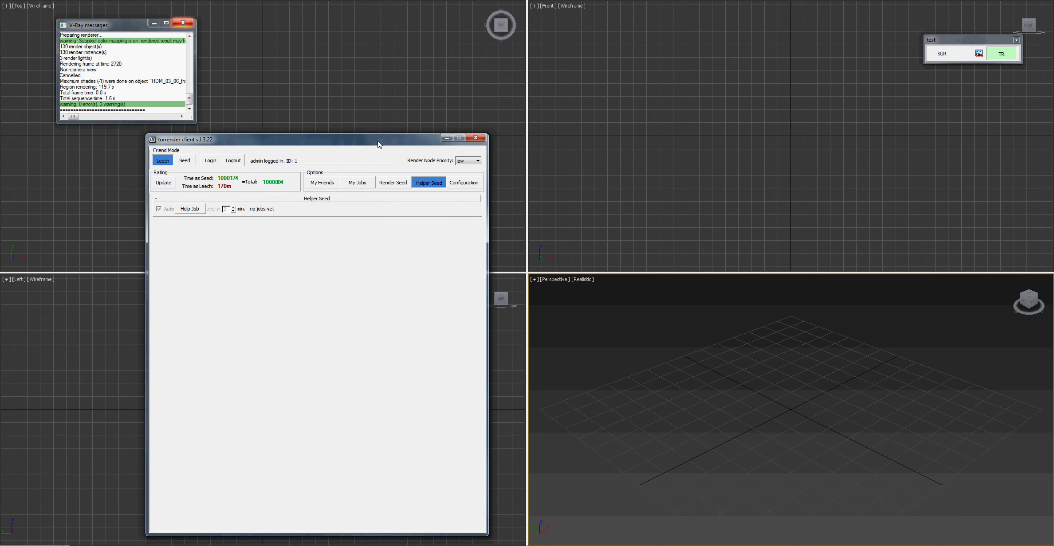
{"action": "left_click", "coordinate": [187, 25]}
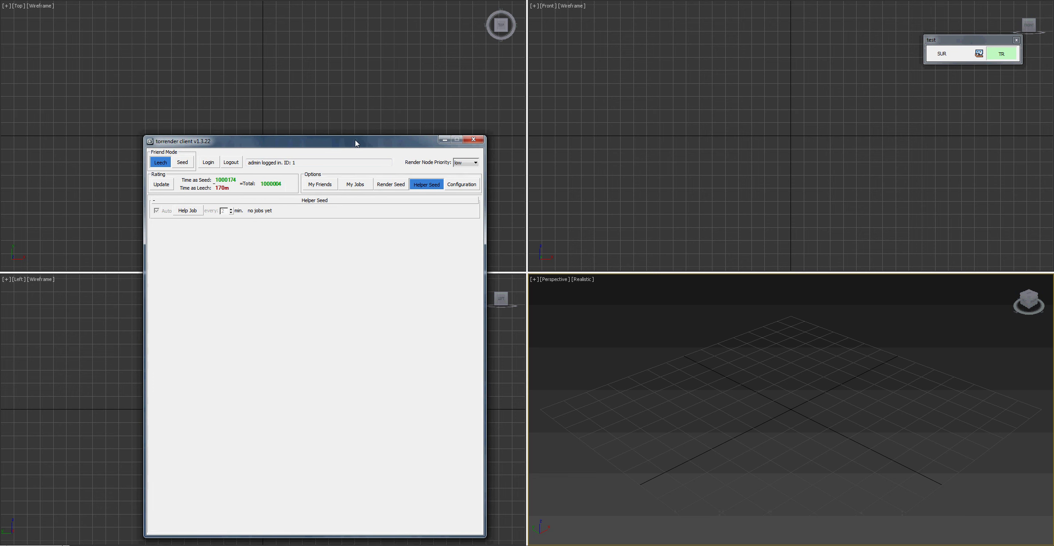
{"action": "left_click_drag", "start_coordinate": [358, 141], "coordinate": [361, 122]}
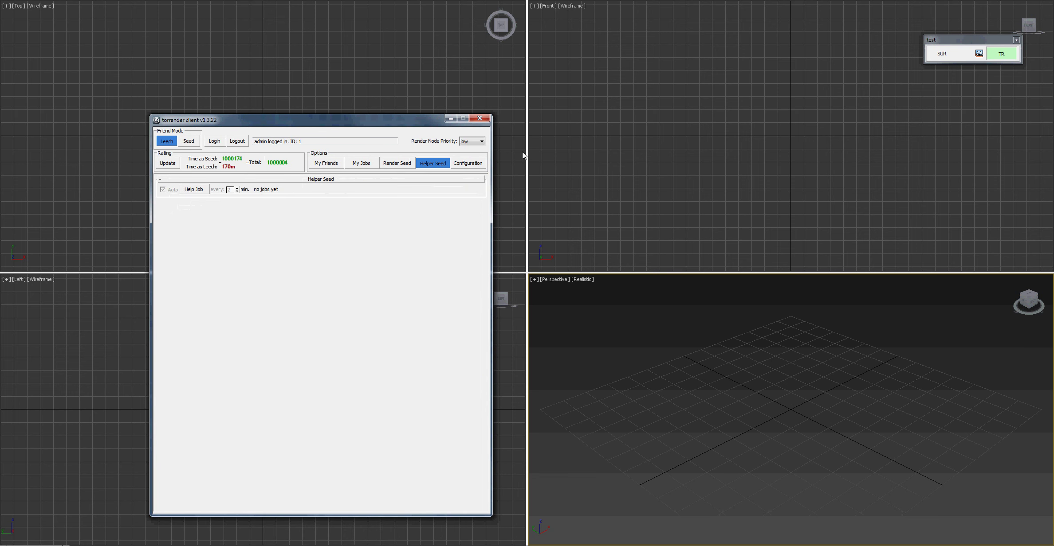
{"action": "left_click_drag", "start_coordinate": [388, 124], "coordinate": [419, 102]}
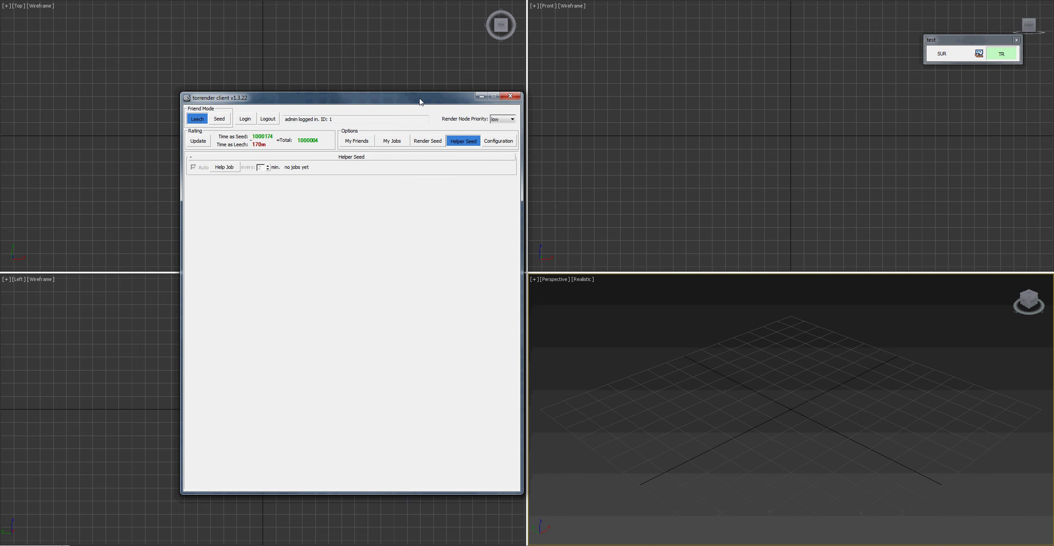
{"action": "left_click_drag", "start_coordinate": [418, 102], "coordinate": [355, 97]}
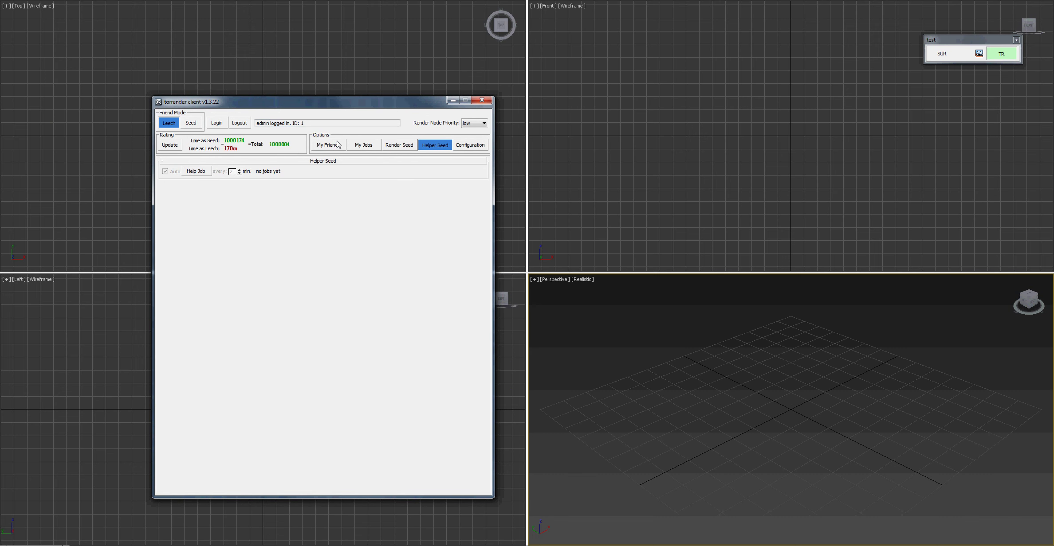